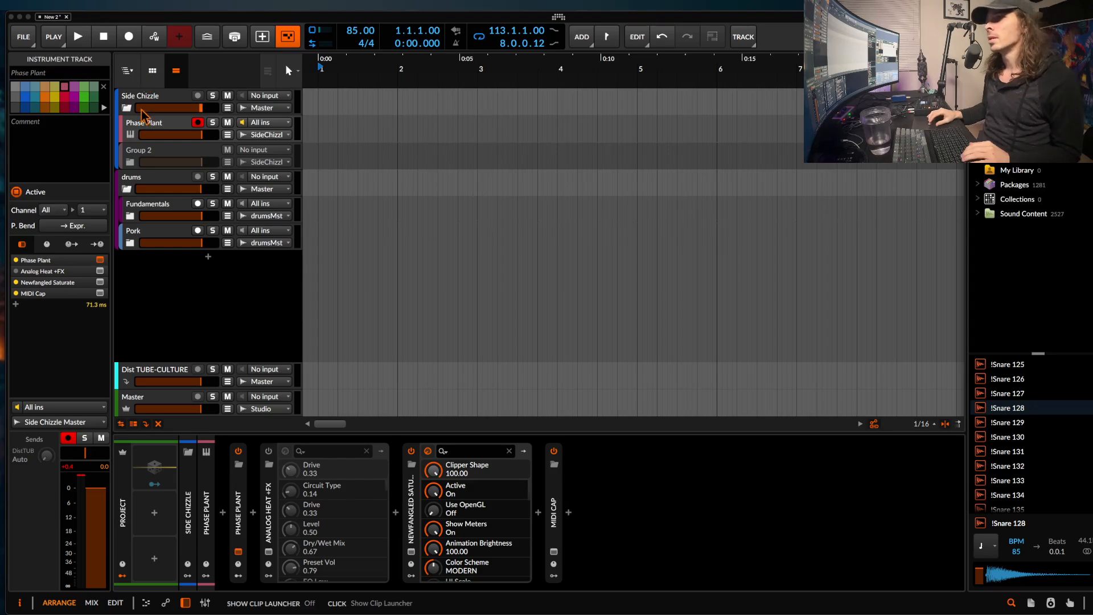
Open the Phase Plant instrument on its track and add an Analog oscillator as the first generator.
{"action": "double_click", "coordinate": [147, 126]}
{"action": "left_click", "coordinate": [313, 165]}
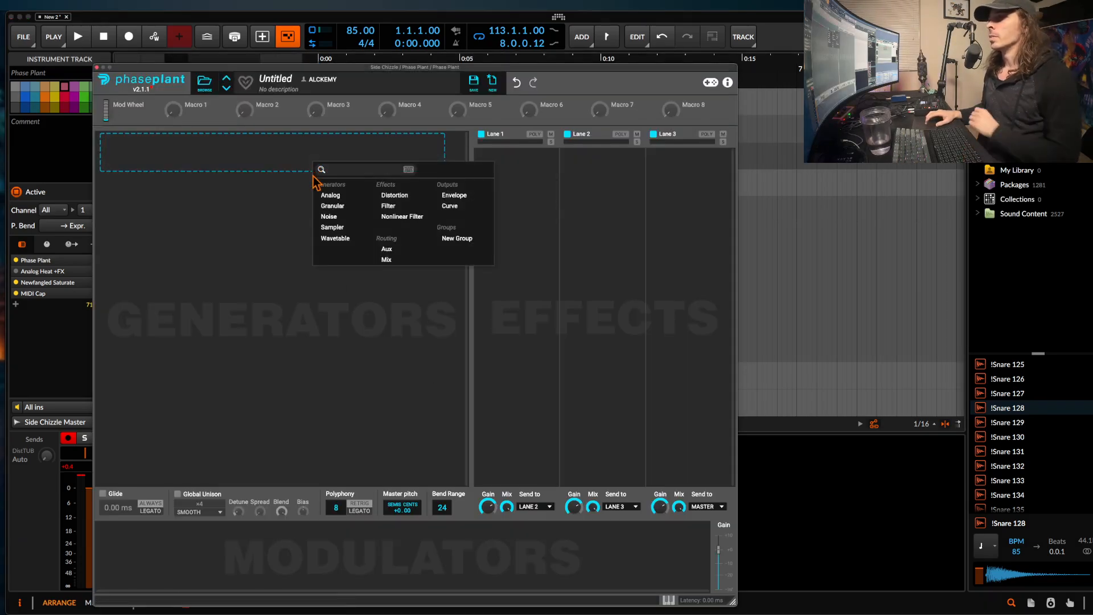
{"action": "left_click", "coordinate": [326, 196]}
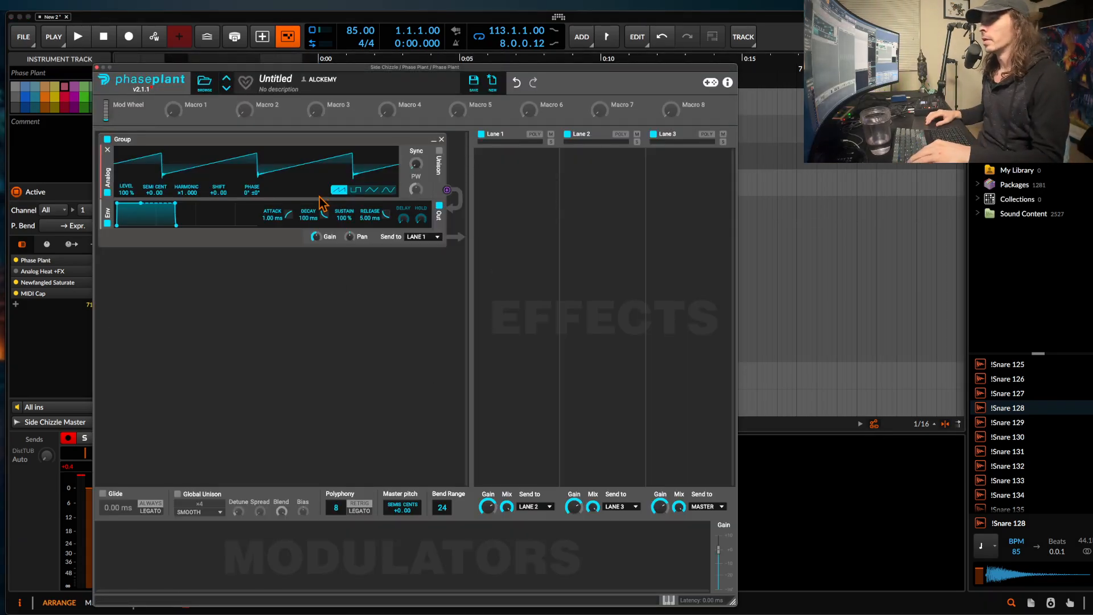
{"action": "key", "text": "a"}
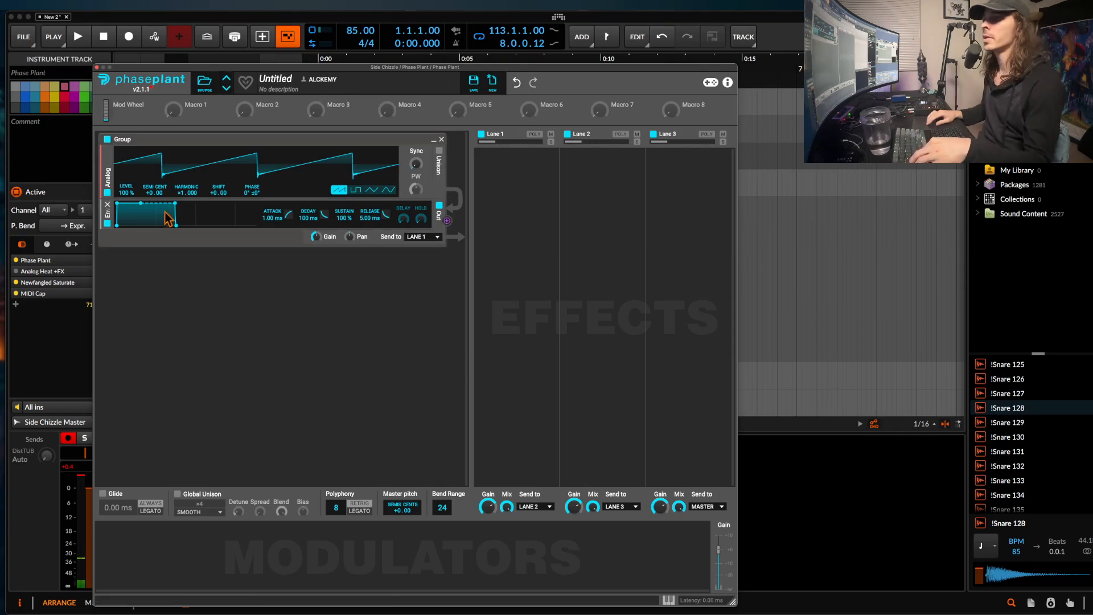
Shape the amplitude envelope with a 40.5 ms attack, 477 ms decay, 20% sustain and 2.97 s release.
{"action": "left_click_drag", "start_coordinate": [117, 203], "coordinate": [178, 226]}
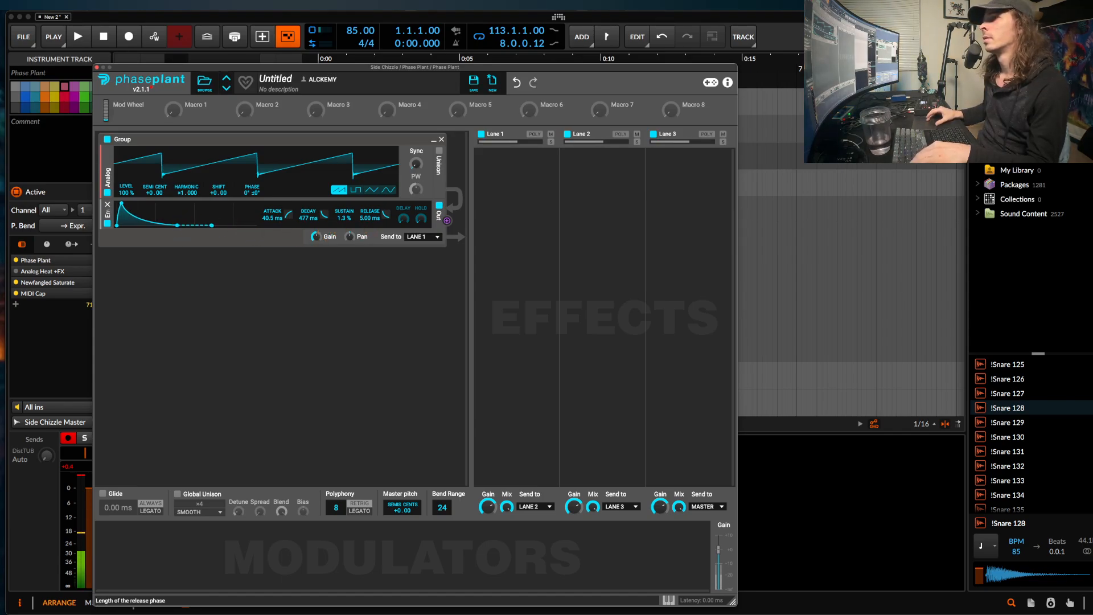
{"action": "left_click_drag", "start_coordinate": [370, 218], "coordinate": [370, 199]}
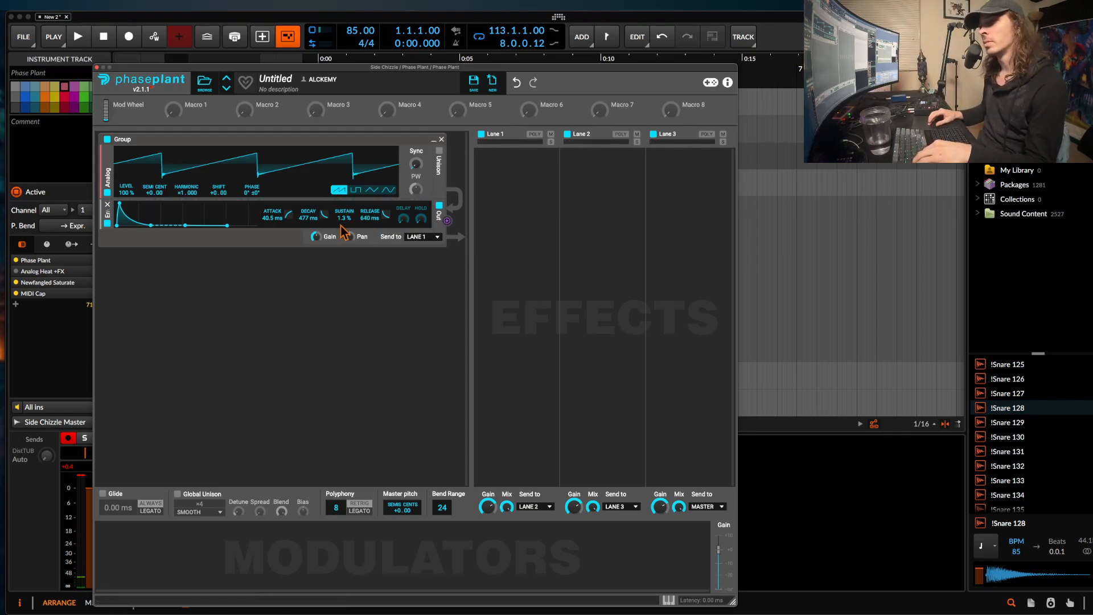
{"action": "left_click_drag", "start_coordinate": [344, 228], "coordinate": [335, 223]}
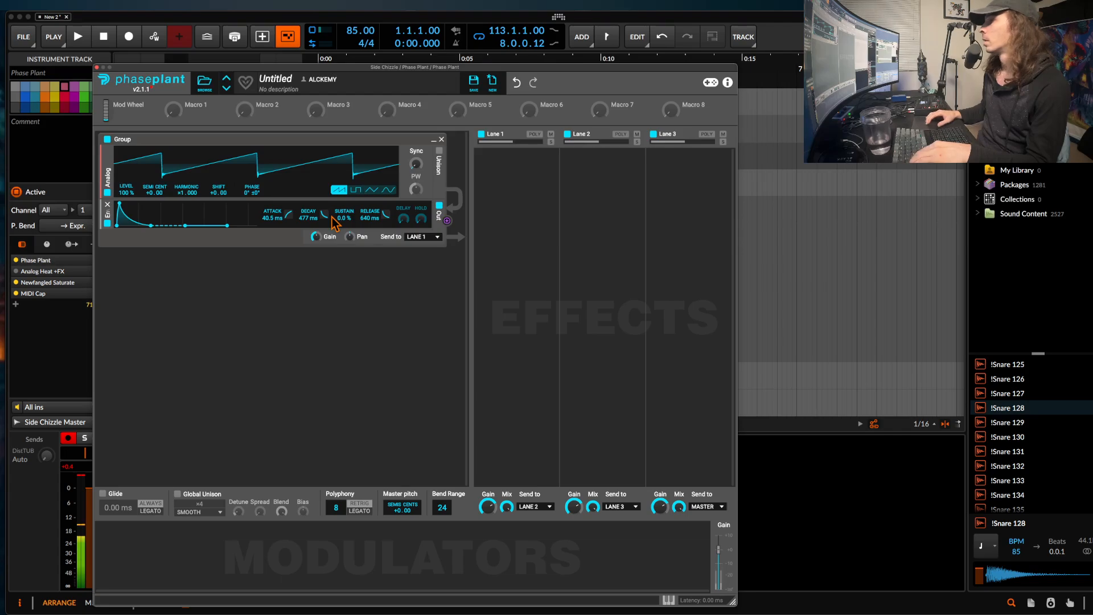
{"action": "mouse_move", "coordinate": [370, 217]}
{"action": "left_mouse_down"}
{"action": "mouse_move", "coordinate": [370, 200]}
{"action": "mouse_move", "coordinate": [370, 222]}
{"action": "mouse_move", "coordinate": [342, 224]}
{"action": "mouse_move", "coordinate": [370, 216]}
{"action": "mouse_move", "coordinate": [369, 196]}
{"action": "mouse_move", "coordinate": [368, 220]}
{"action": "mouse_move", "coordinate": [343, 204]}
{"action": "mouse_move", "coordinate": [344, 222]}
{"action": "mouse_move", "coordinate": [370, 232]}
{"action": "left_mouse_up"}
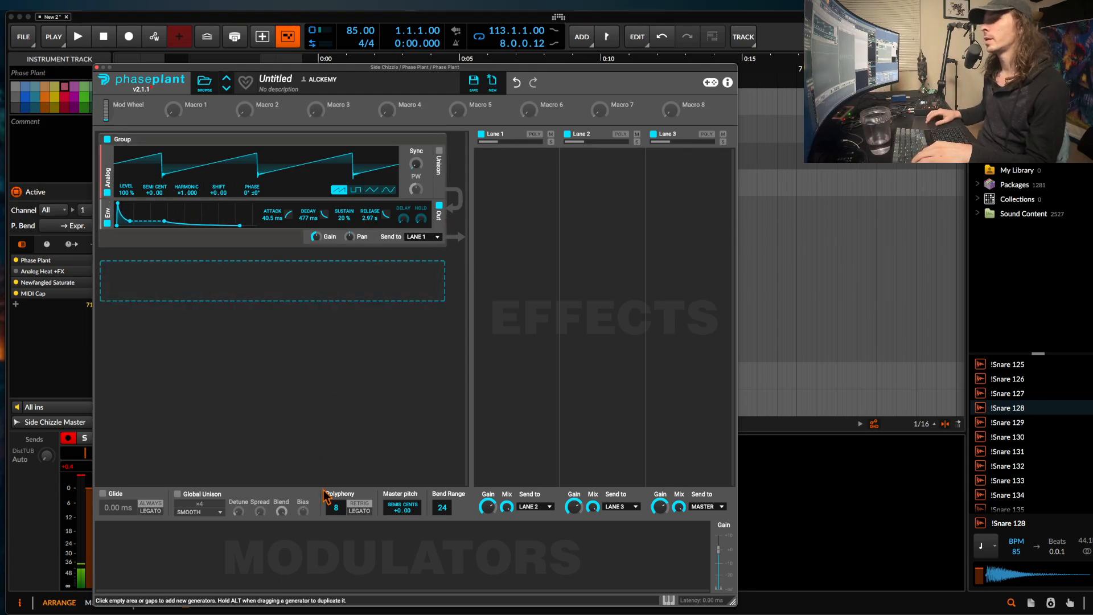
Limit the polyphony to 4 voices and enable 6-voice unison on the Analog oscillator, adjusting its detune.
{"action": "left_click_drag", "start_coordinate": [336, 507], "coordinate": [336, 518]}
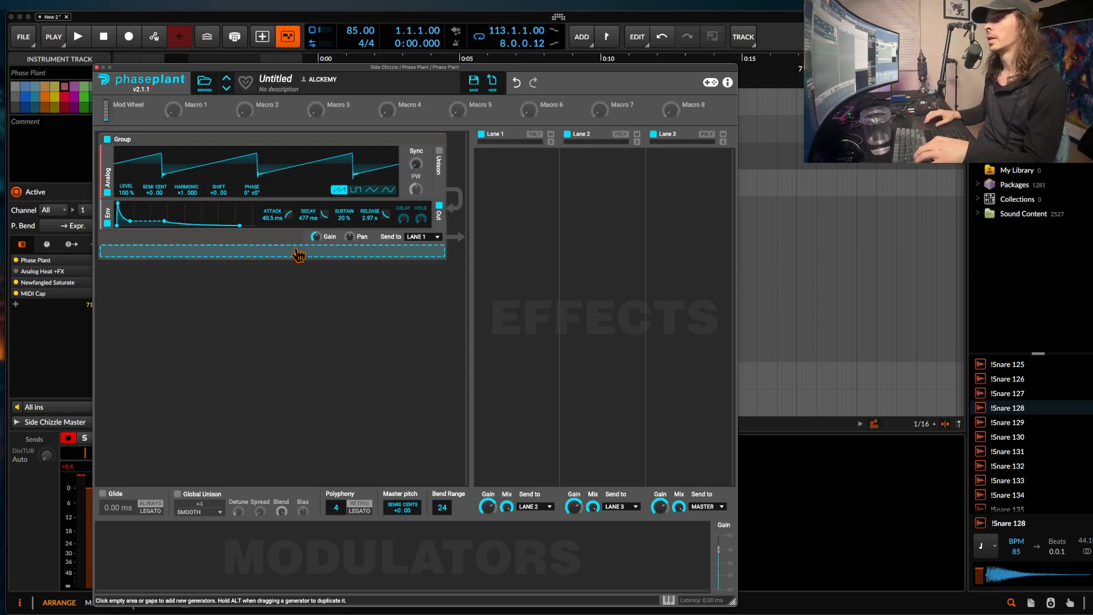
{"action": "left_click", "coordinate": [439, 171]}
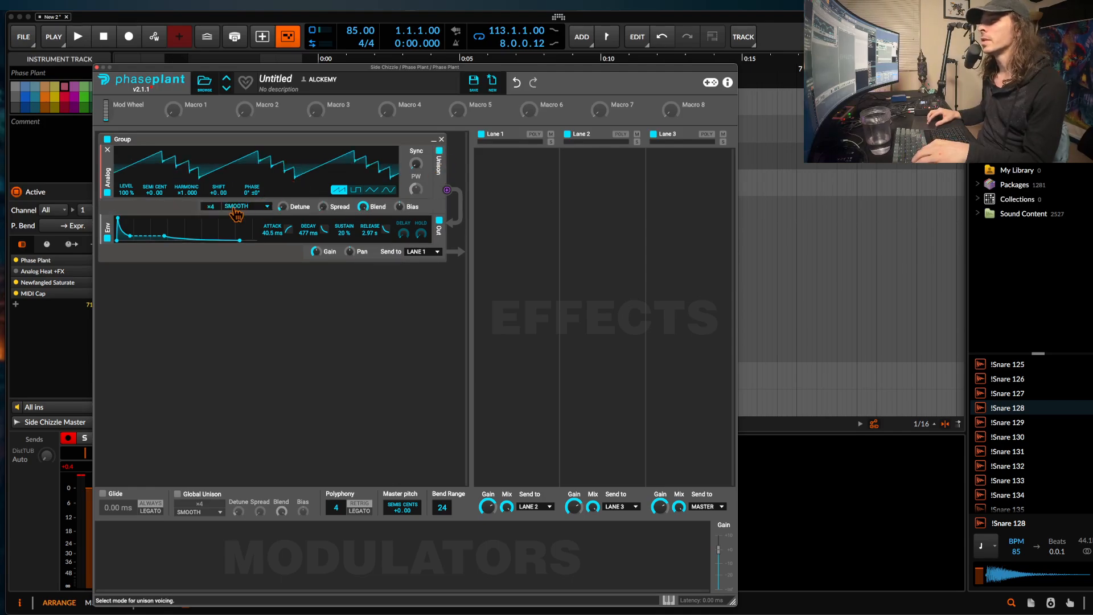
{"action": "left_click_drag", "start_coordinate": [210, 207], "coordinate": [211, 195]}
{"action": "left_click_drag", "start_coordinate": [283, 206], "coordinate": [283, 211]}
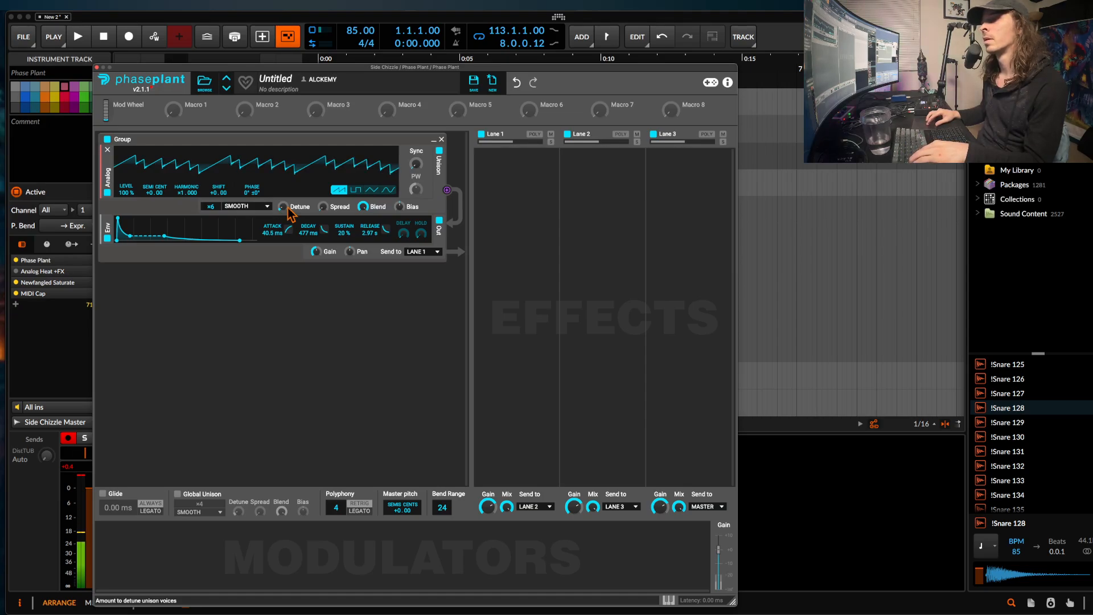
Try the Hard and Synthetic unison modes on the Analog oscillator.
{"action": "left_click", "coordinate": [252, 205]}
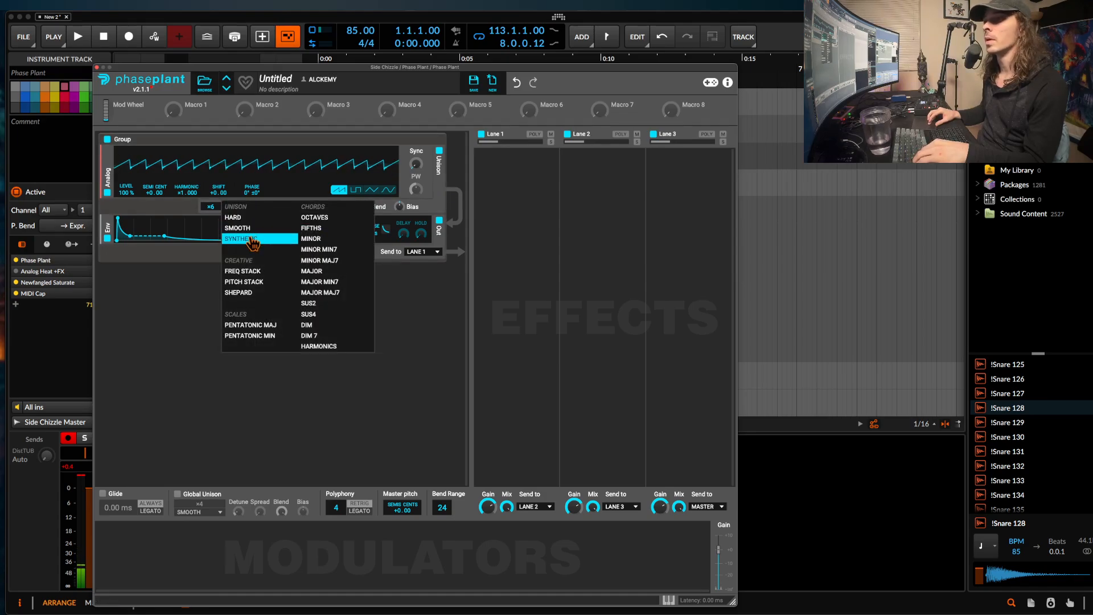
{"action": "left_click", "coordinate": [234, 217]}
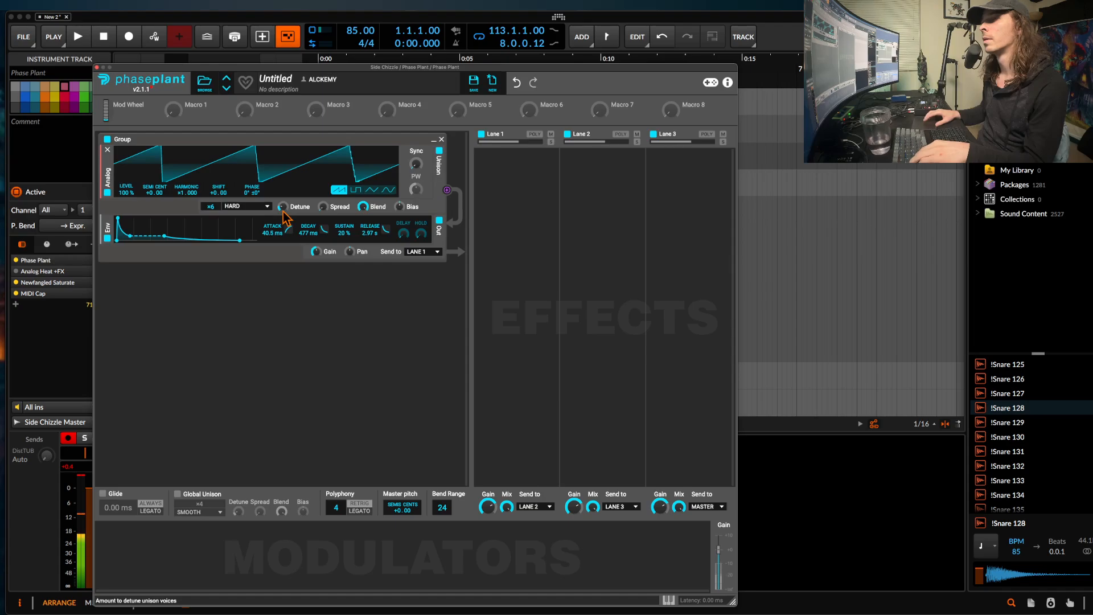
{"action": "left_click", "coordinate": [256, 209]}
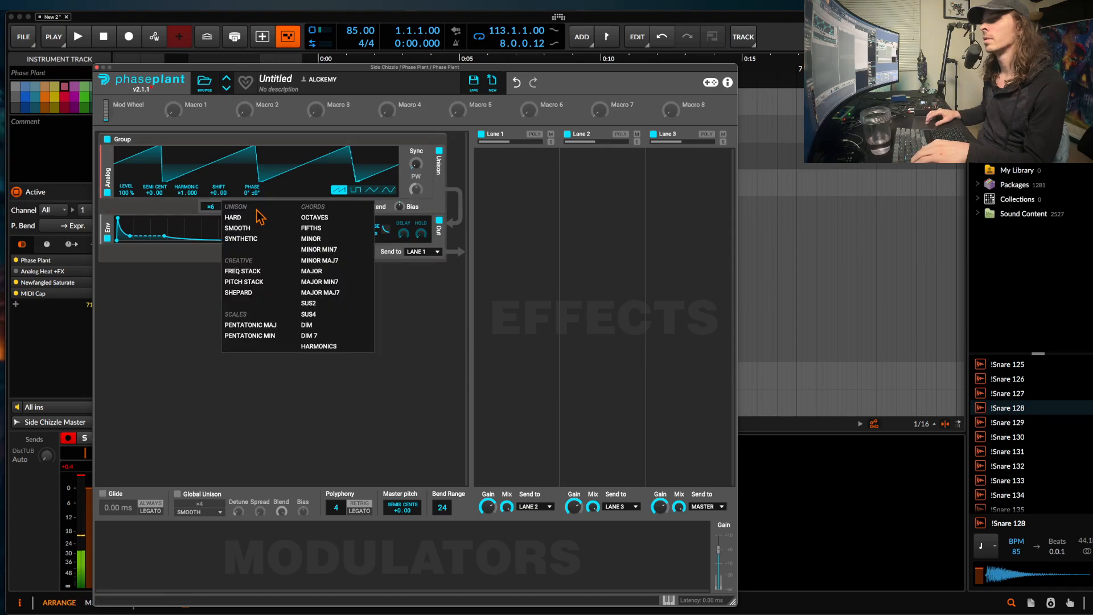
{"action": "left_click", "coordinate": [247, 239]}
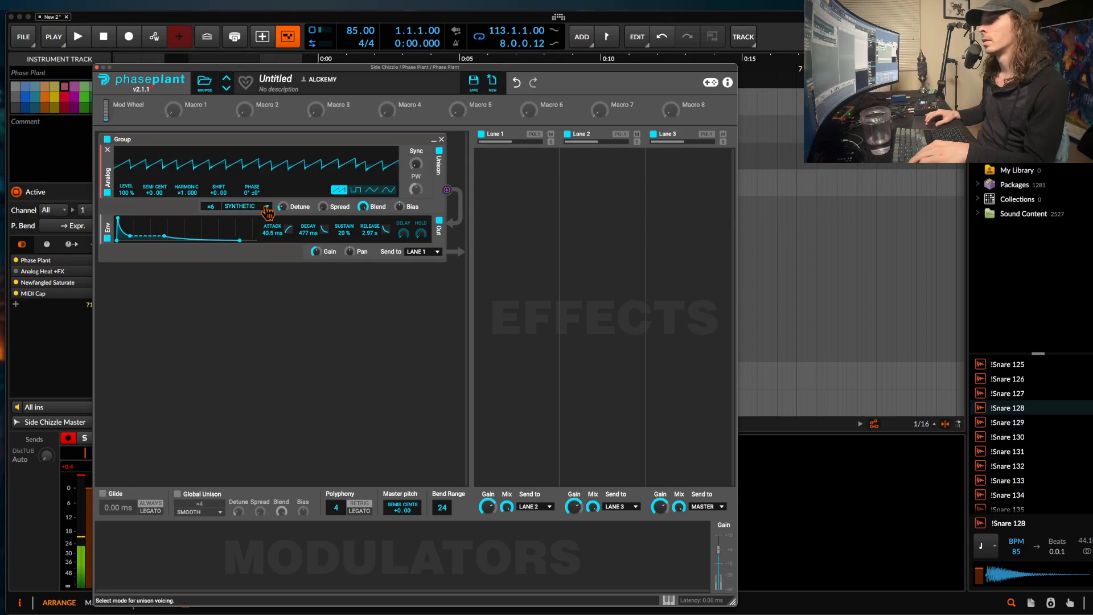
Add a Distortion effect to Lane 1 and set its type to Saturate.
{"action": "left_click", "coordinate": [527, 186]}
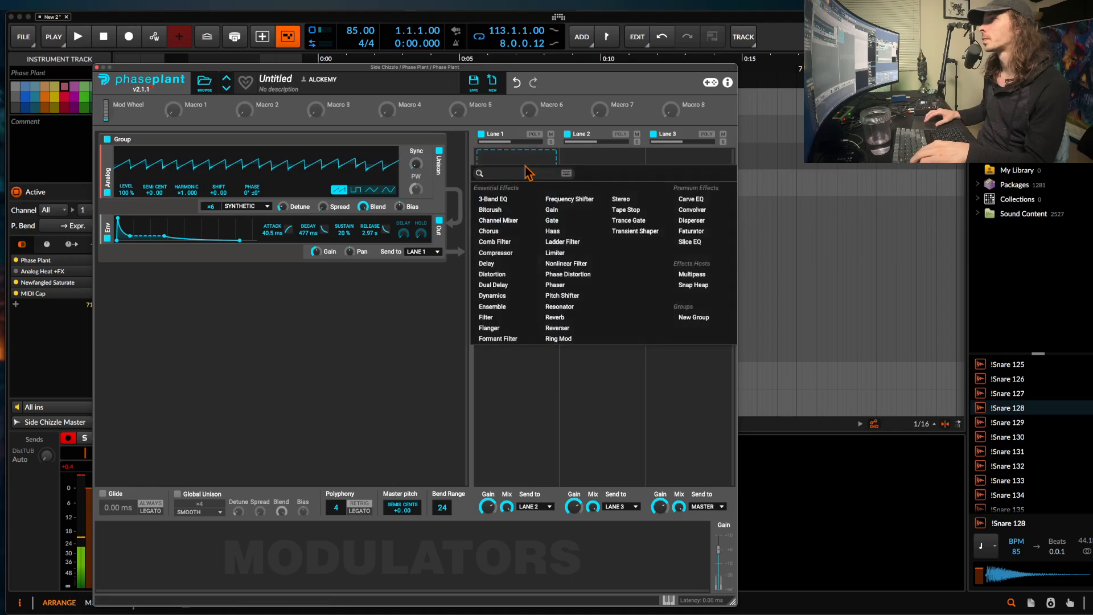
{"action": "left_click", "coordinate": [519, 273]}
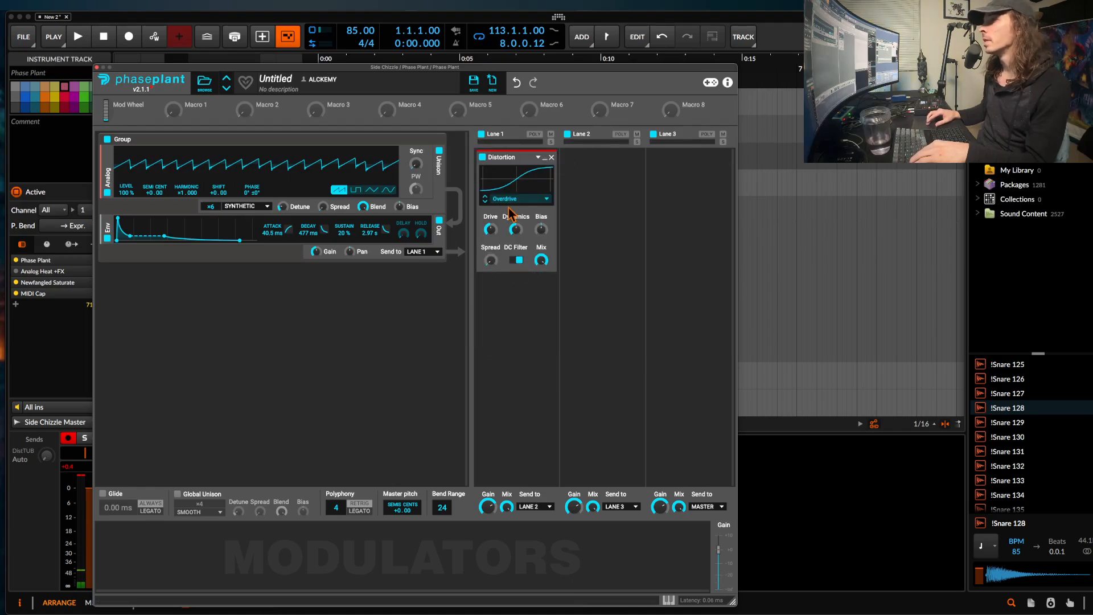
{"action": "left_click", "coordinate": [510, 199]}
{"action": "left_click", "coordinate": [514, 211]}
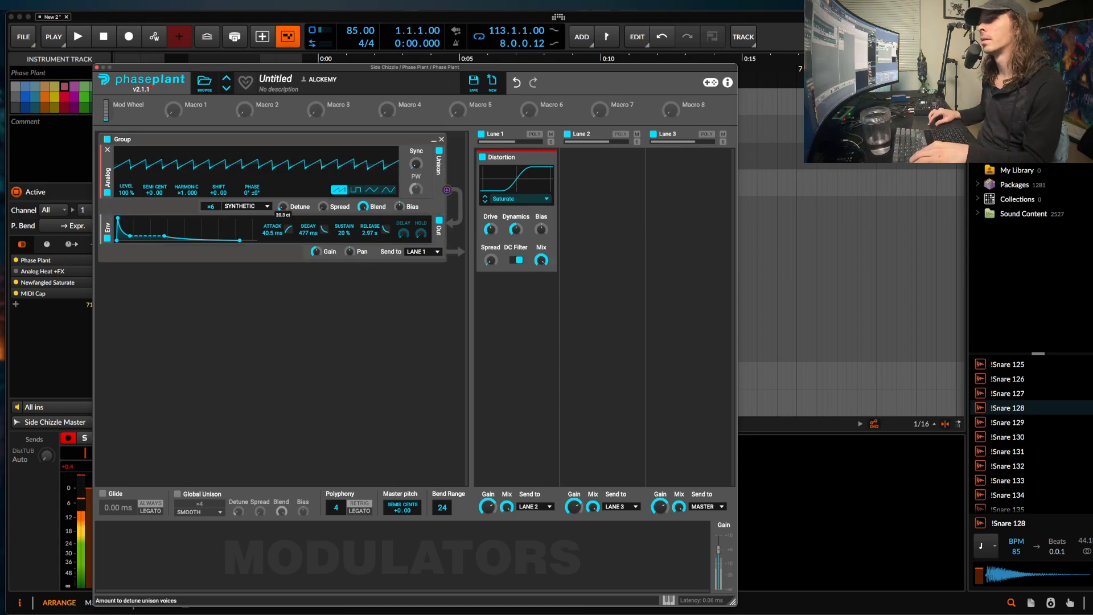
Set the oscillator's unison detune to about 20 cents and its unison mode to Smooth.
{"action": "mouse_move", "coordinate": [283, 206]}
{"action": "left_mouse_down"}
{"action": "mouse_move", "coordinate": [283, 197]}
{"action": "mouse_move", "coordinate": [285, 209]}
{"action": "left_mouse_up"}
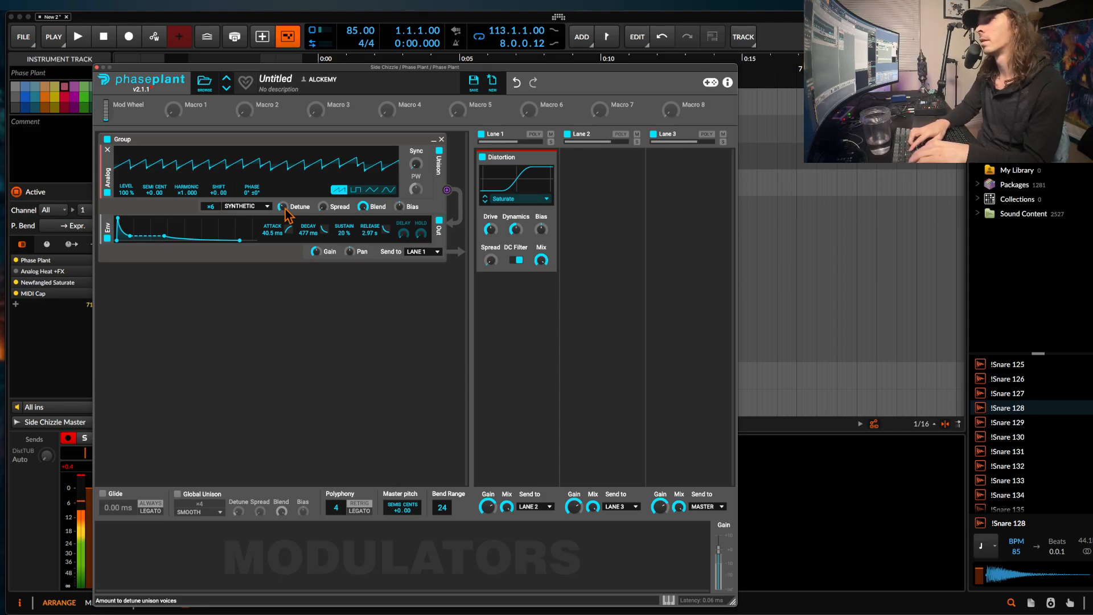
{"action": "left_click", "coordinate": [245, 206]}
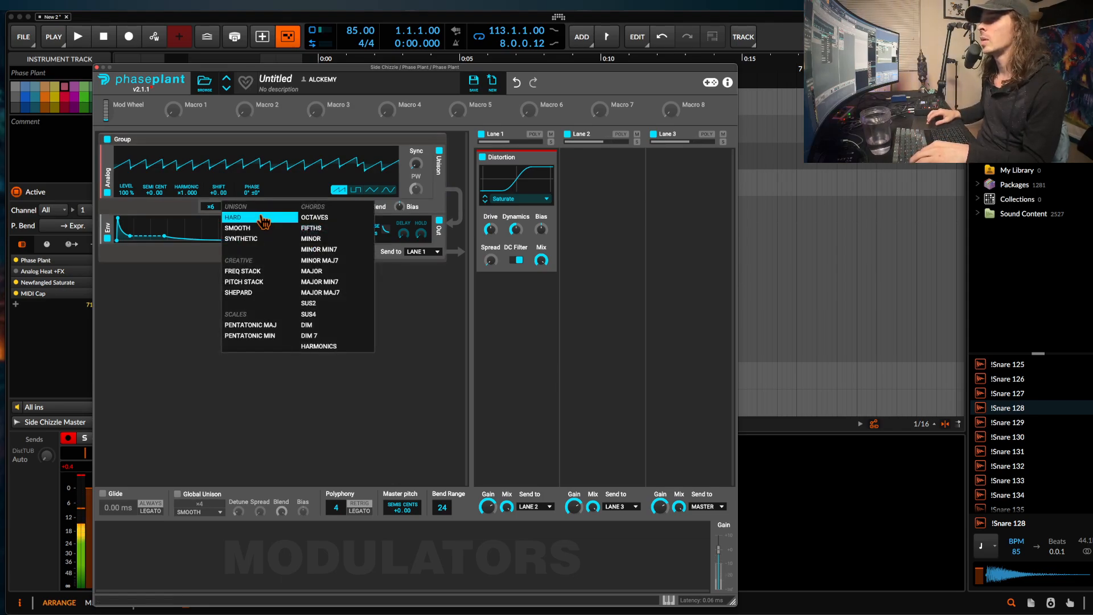
{"action": "left_click", "coordinate": [255, 233]}
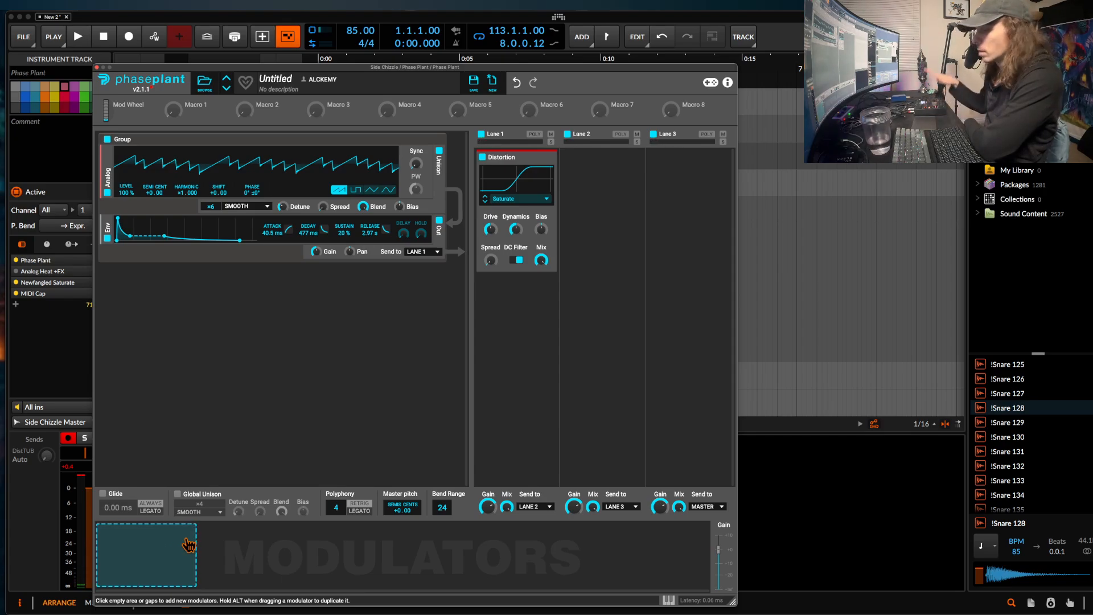
Add an LFO modulator running in free mode at a rate of 0.340 Hz.
{"action": "left_click", "coordinate": [188, 545]}
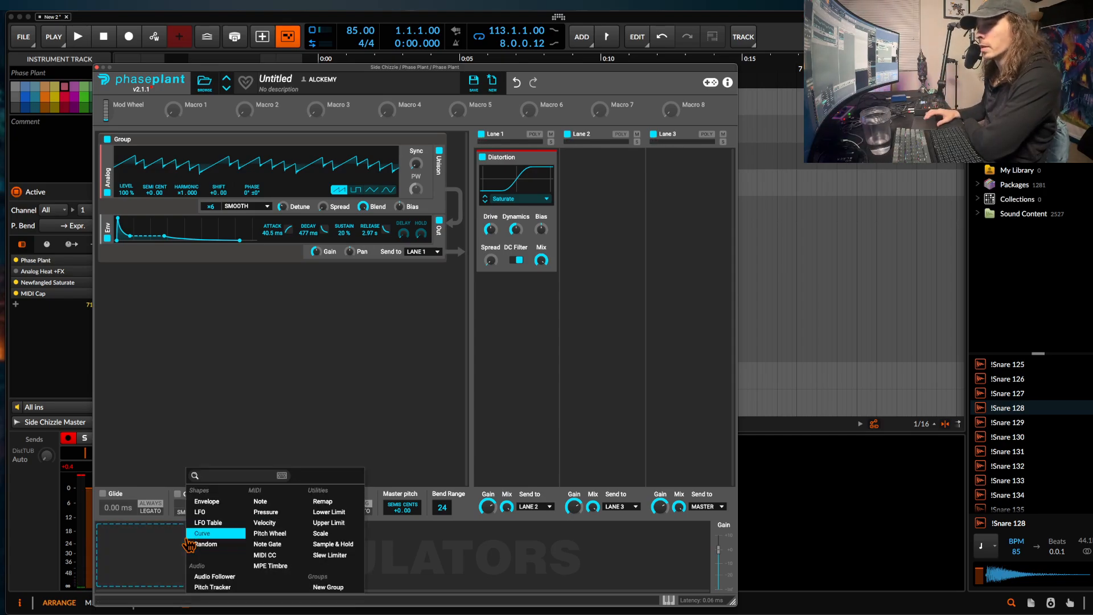
{"action": "left_click", "coordinate": [219, 515]}
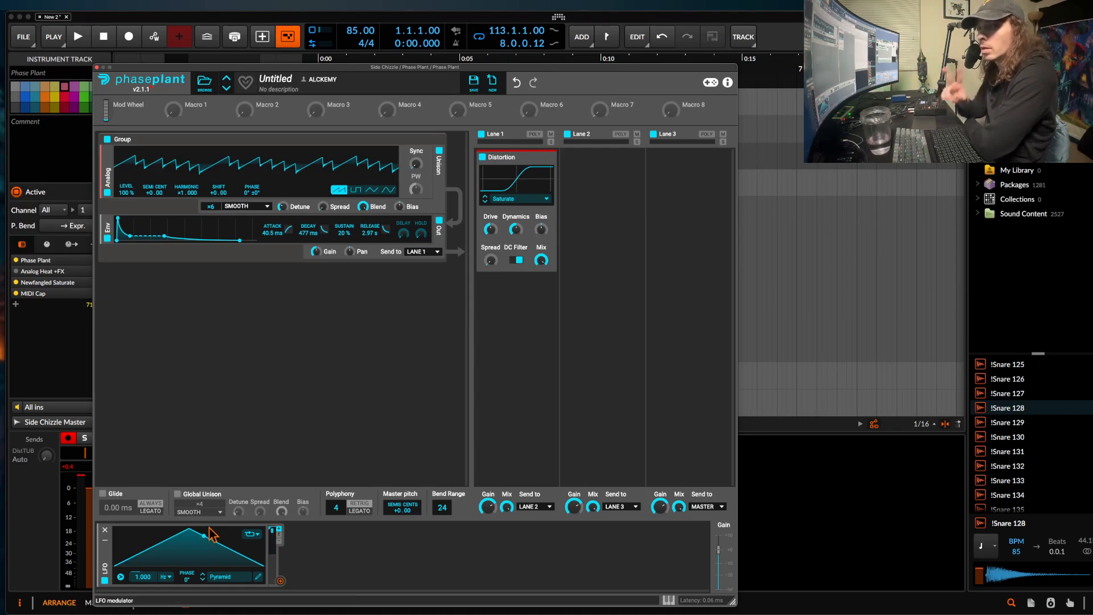
{"action": "left_click", "coordinate": [165, 577]}
{"action": "left_click", "coordinate": [167, 587]}
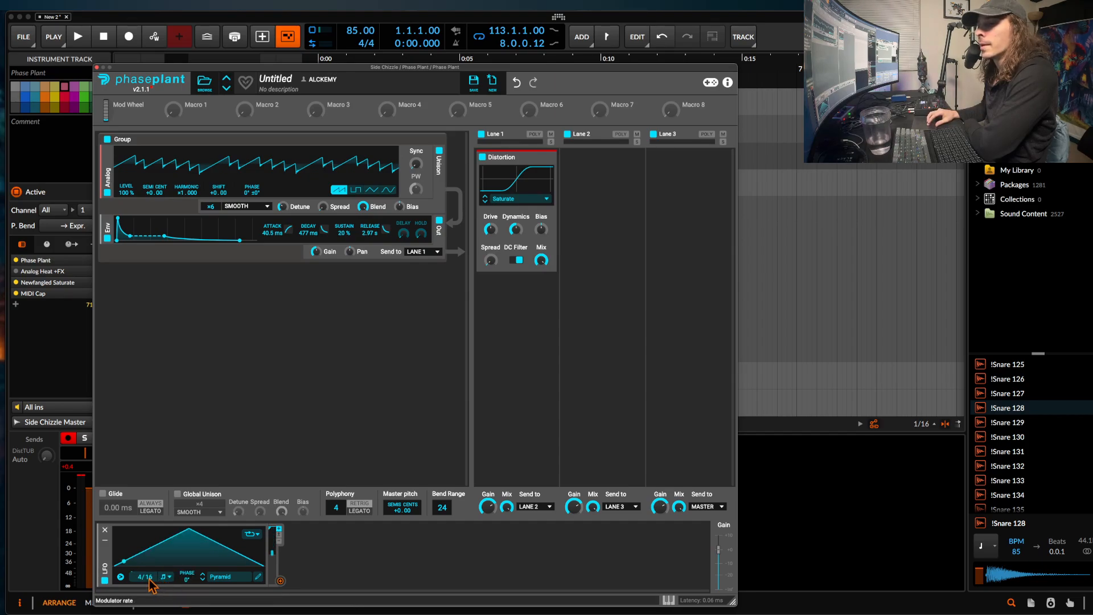
{"action": "left_click", "coordinate": [165, 579]}
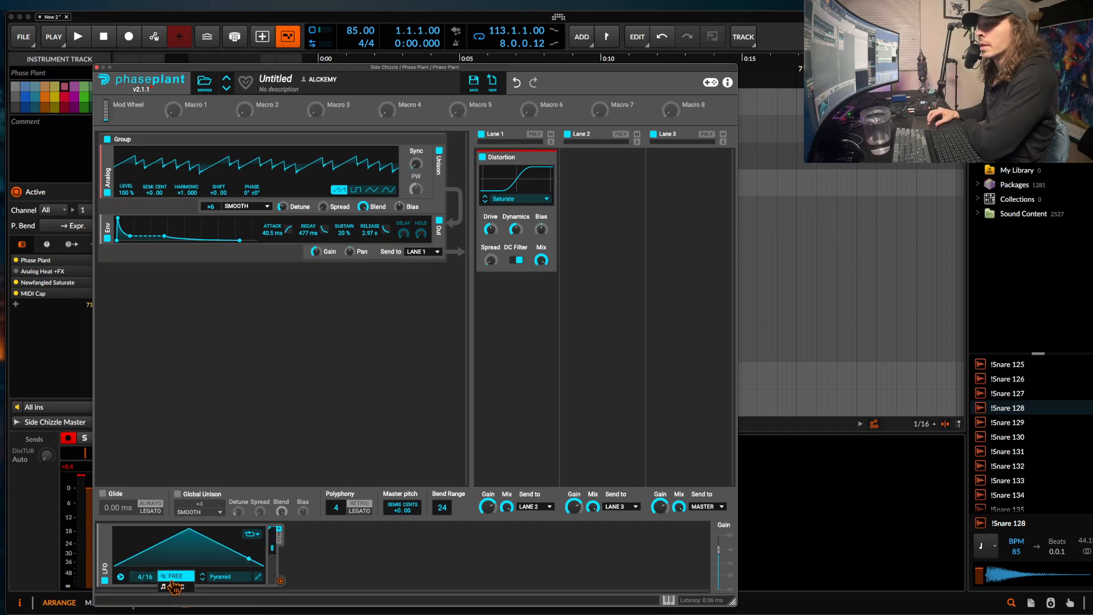
{"action": "left_click", "coordinate": [171, 573]}
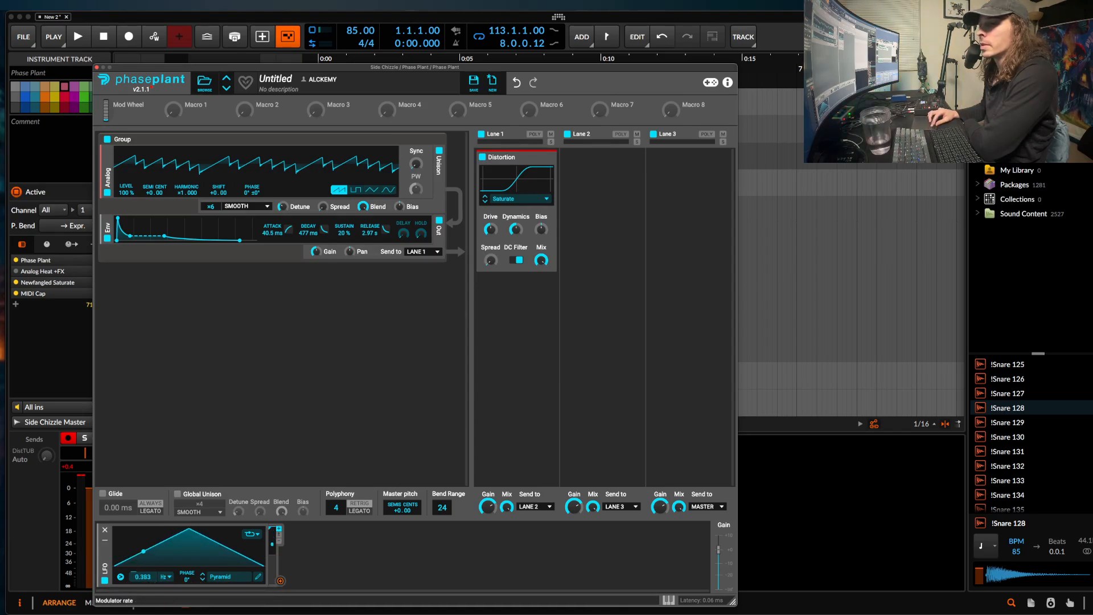
{"action": "left_click_drag", "start_coordinate": [142, 577], "coordinate": [142, 582]}
Route the LFO to the master pitch and set its modulation amount to 0.3.
{"action": "left_click", "coordinate": [280, 580]}
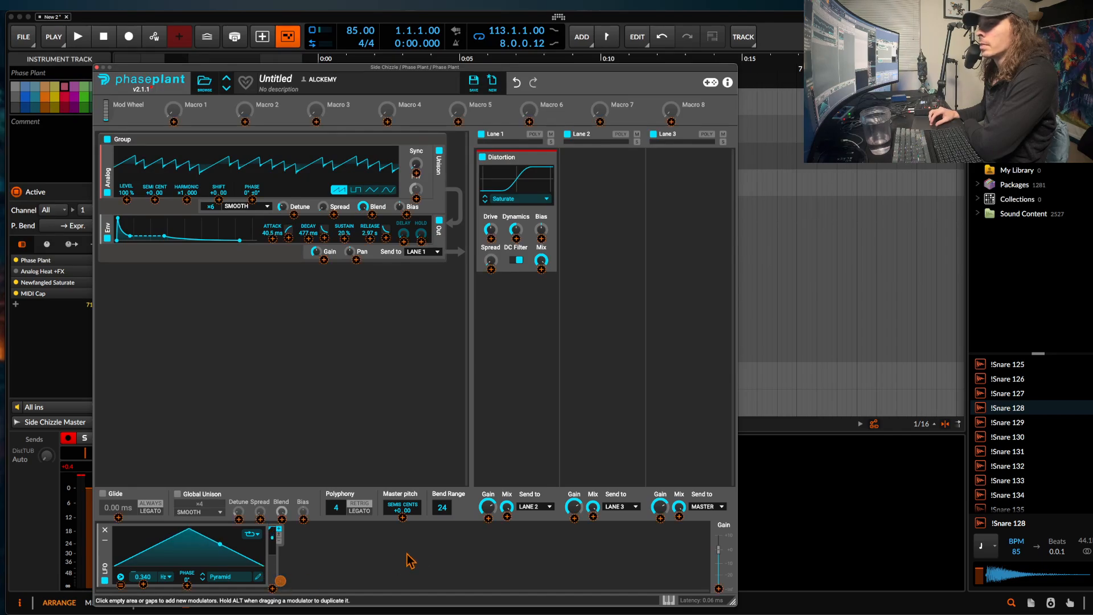
{"action": "left_click", "coordinate": [402, 517]}
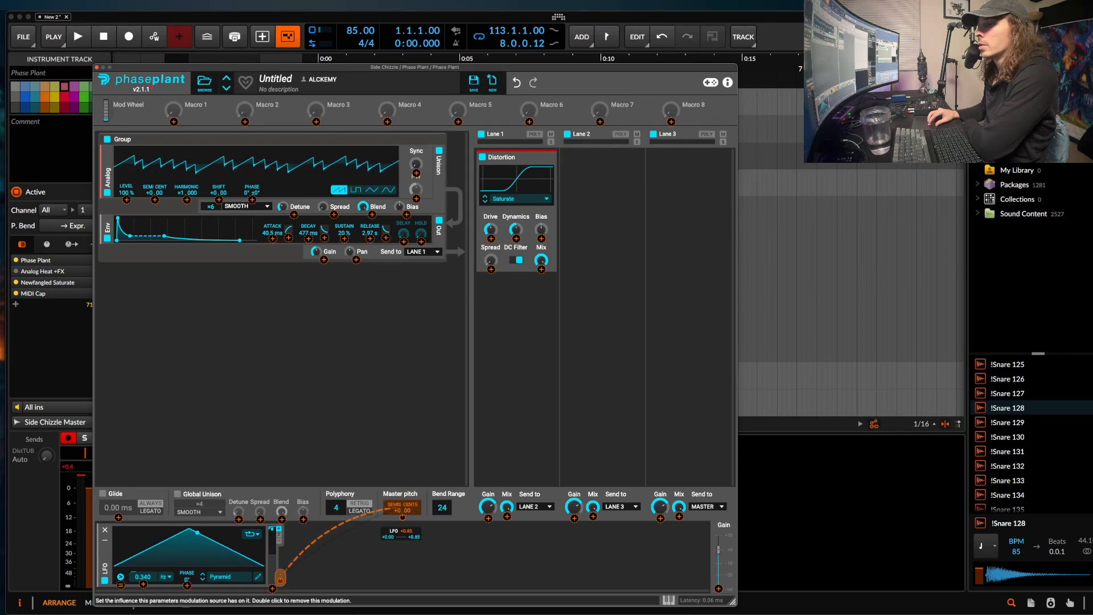
{"action": "left_click_drag", "start_coordinate": [402, 517], "coordinate": [402, 518]}
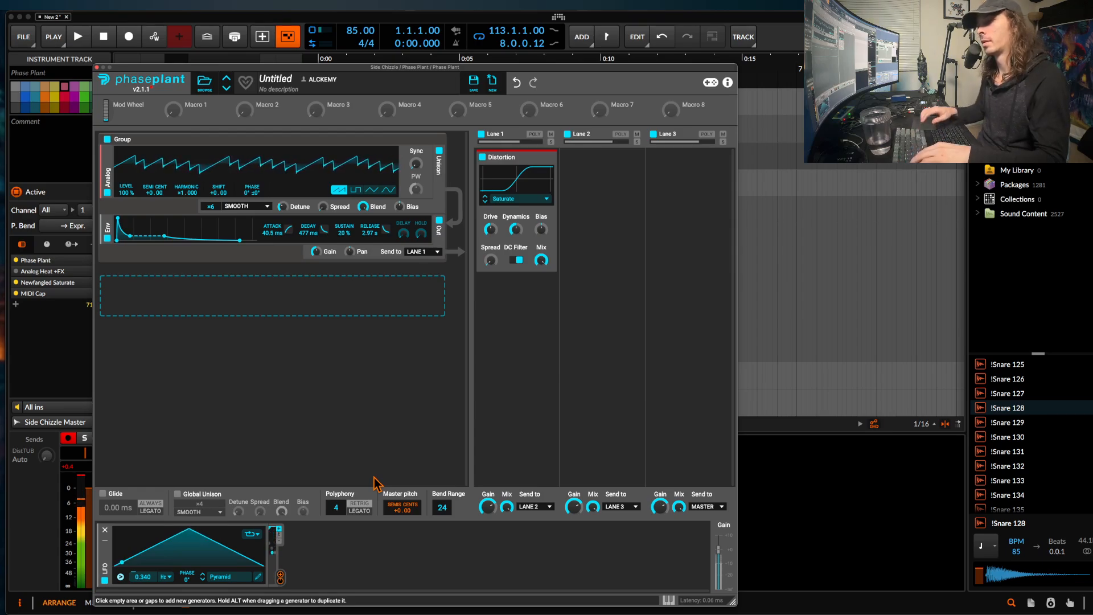
{"action": "right_click", "coordinate": [401, 517]}
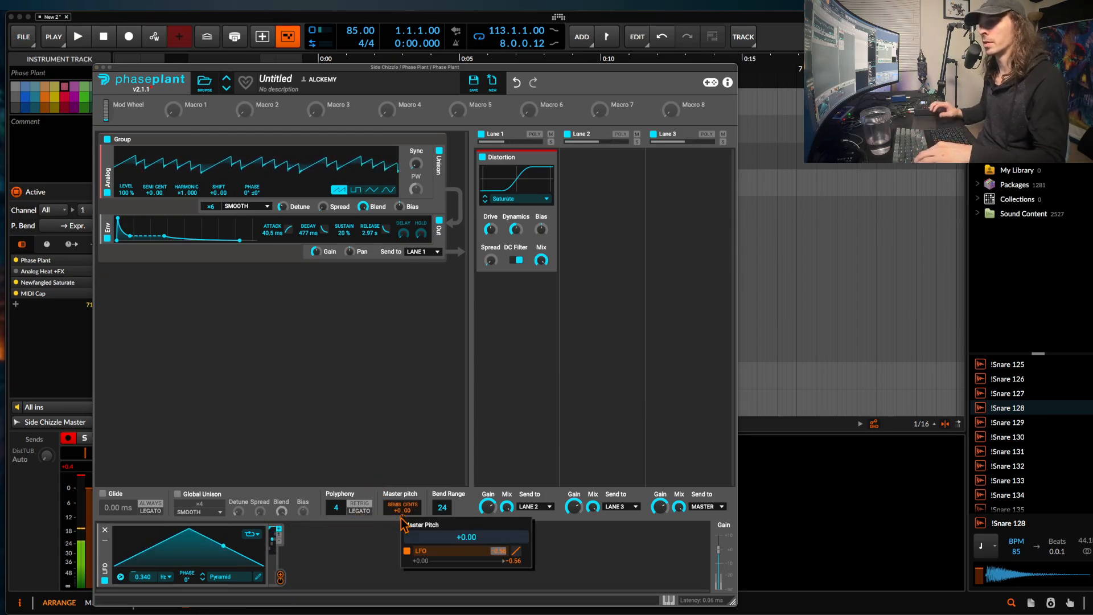
{"action": "type", "text": ".3"}
{"action": "key", "text": "Return"}
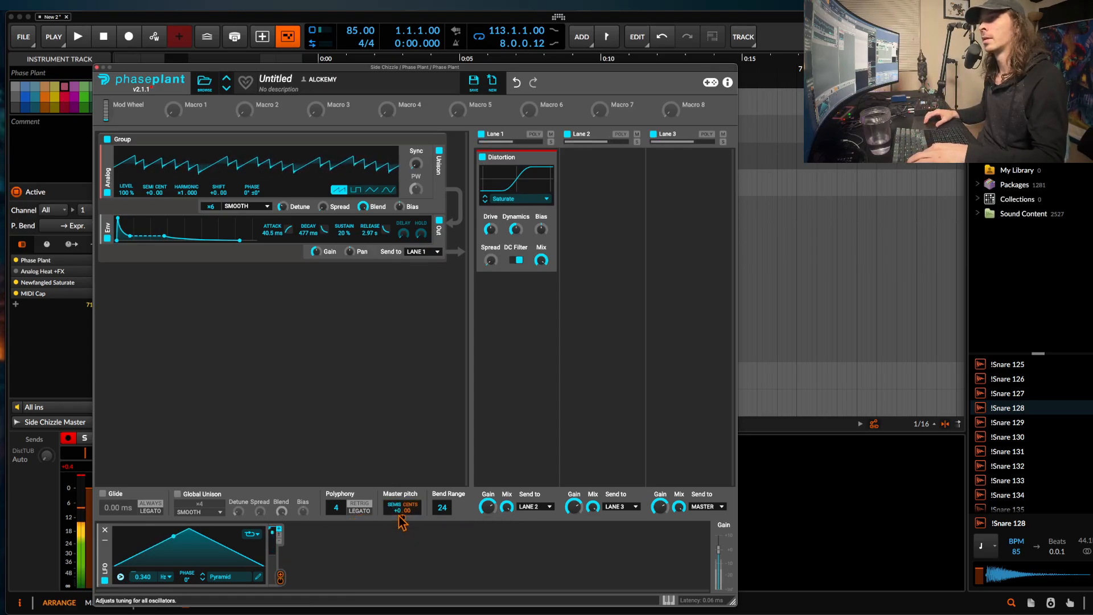
Add a Limiter to Lane 3 and raise its input gain to about 4.7 dB.
{"action": "left_click", "coordinate": [689, 197]}
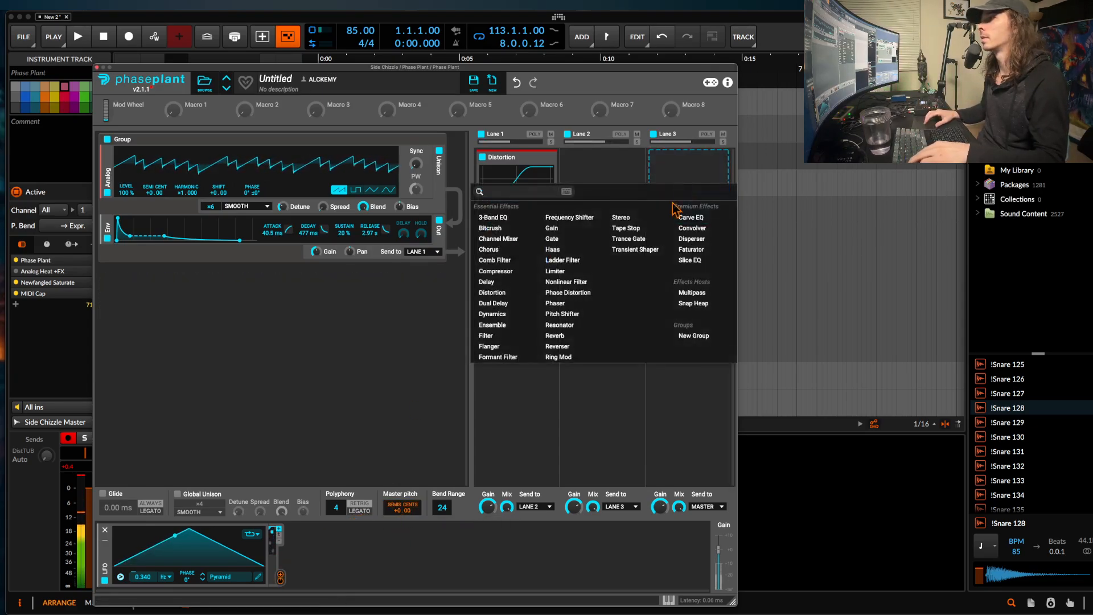
{"action": "left_click", "coordinate": [568, 274]}
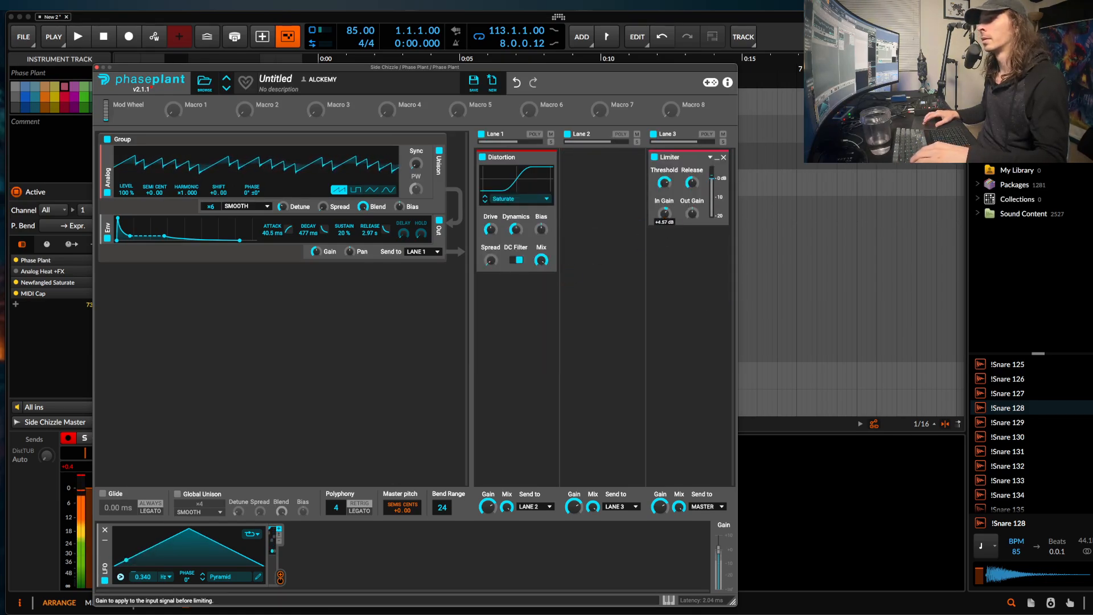
{"action": "left_click_drag", "start_coordinate": [664, 216], "coordinate": [663, 216]}
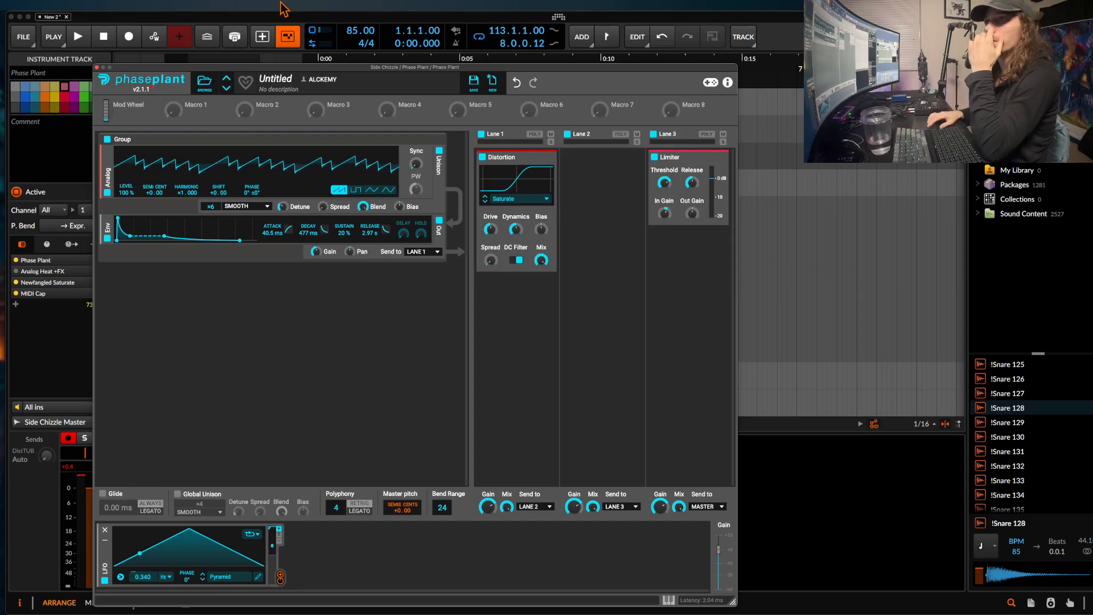
Insert the Dist TUBE-CULTURE distortion on the Phase Plant track between Analog Heat +FX and Newfangled Saturate.
{"action": "left_click", "coordinate": [98, 67]}
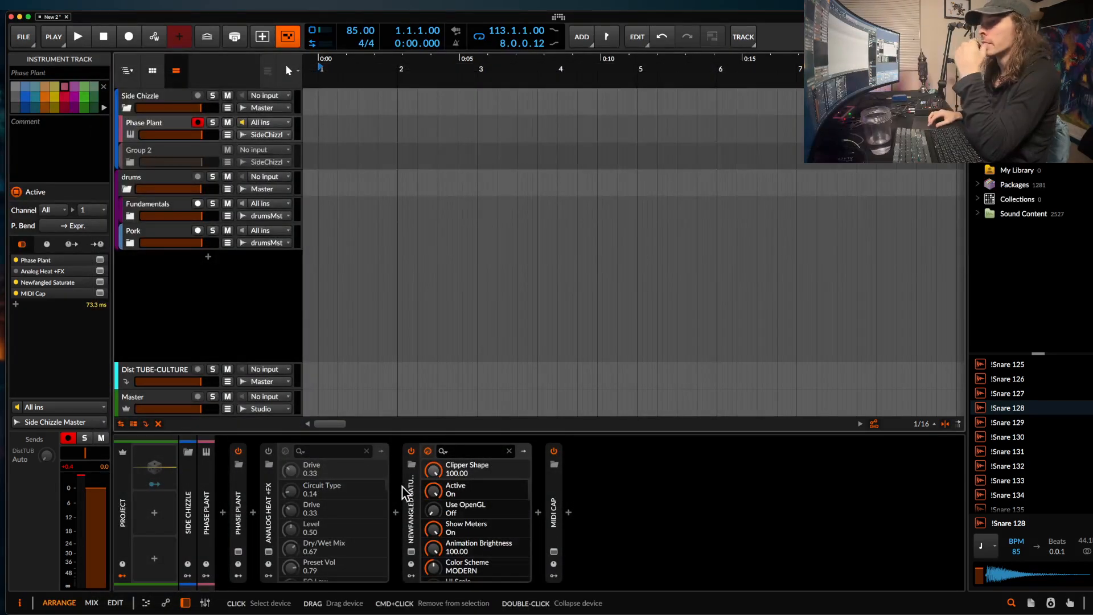
{"action": "left_click", "coordinate": [401, 516]}
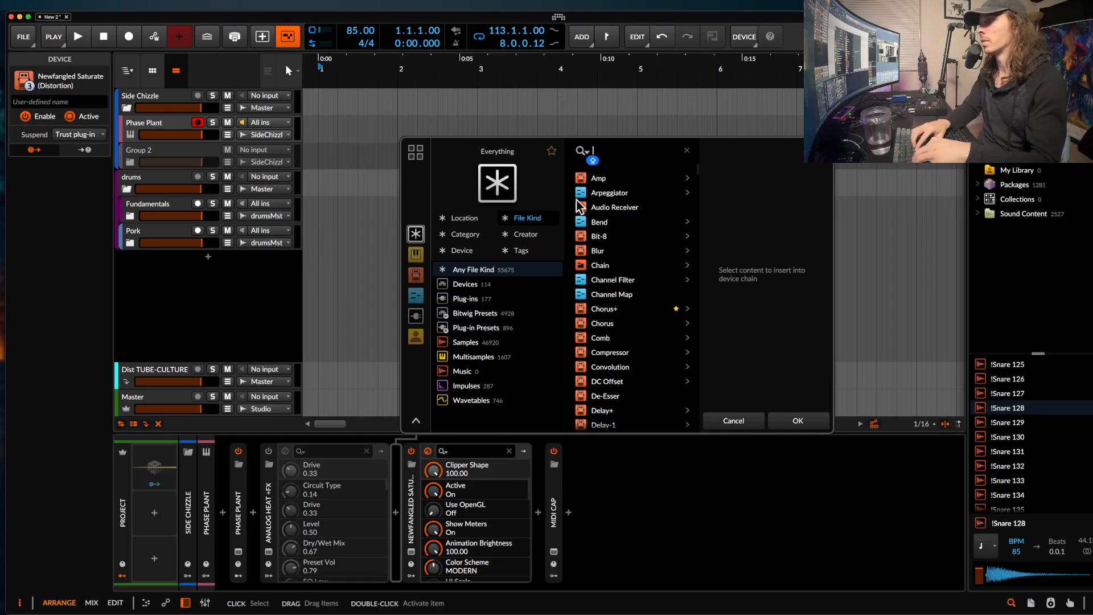
{"action": "type", "text": "dist"}
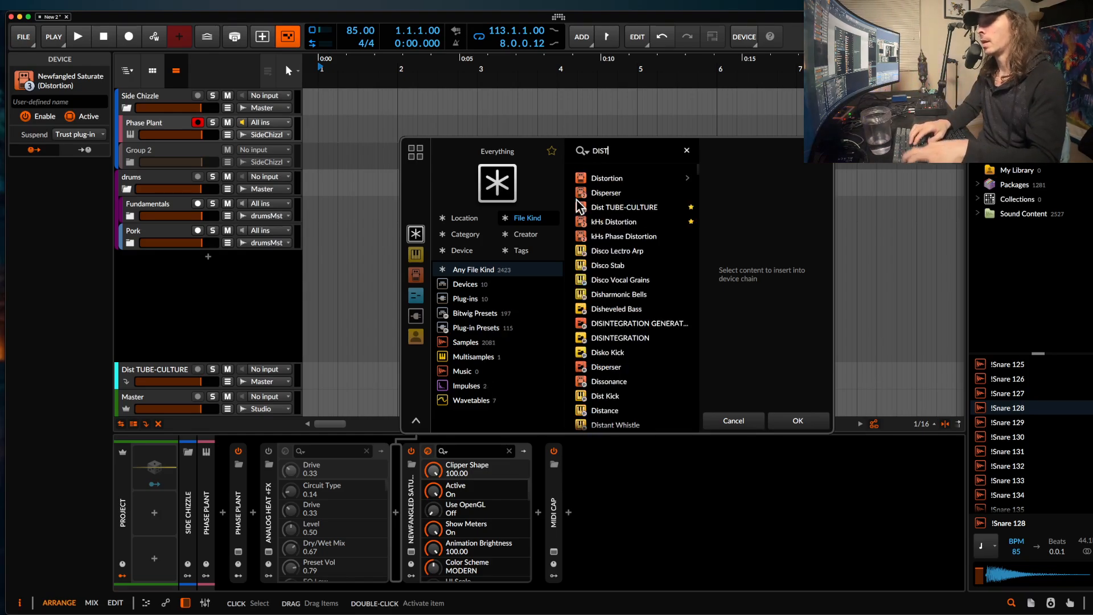
{"action": "left_click", "coordinate": [602, 196]}
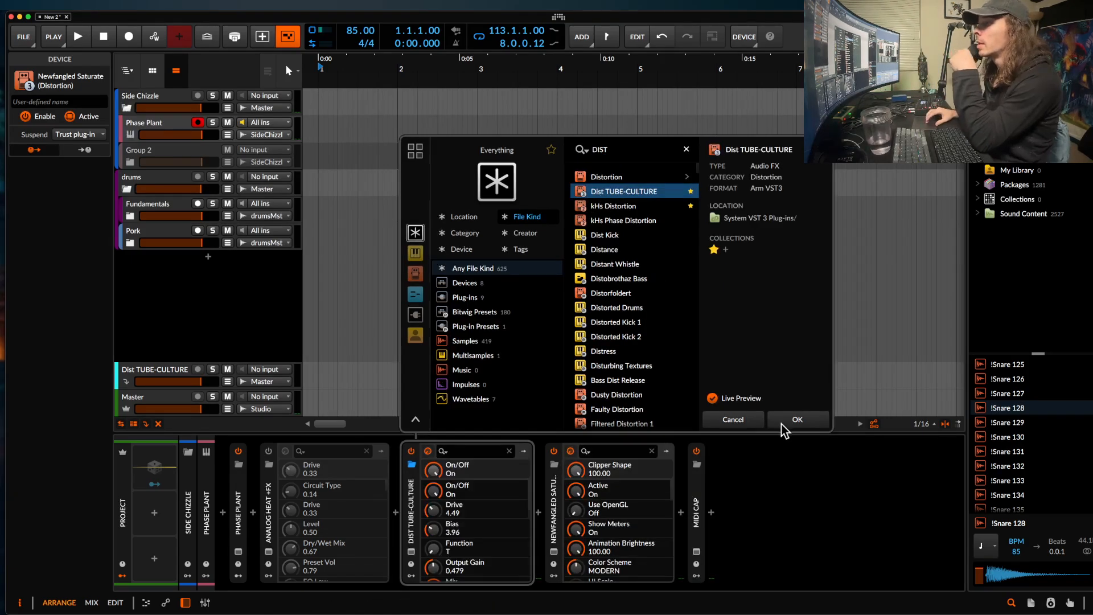
{"action": "left_click", "coordinate": [796, 419]}
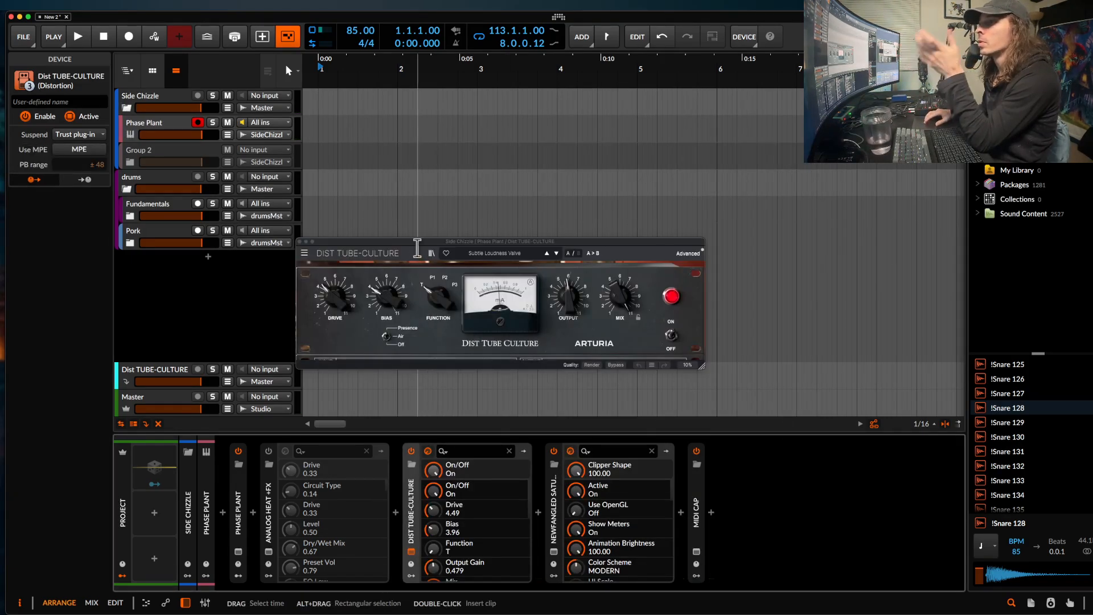
Set Dist TUBE-CULTURE's drive to 7.73, its bias to 8.36 and its function to P1.
{"action": "left_click_drag", "start_coordinate": [419, 252], "coordinate": [325, 221]}
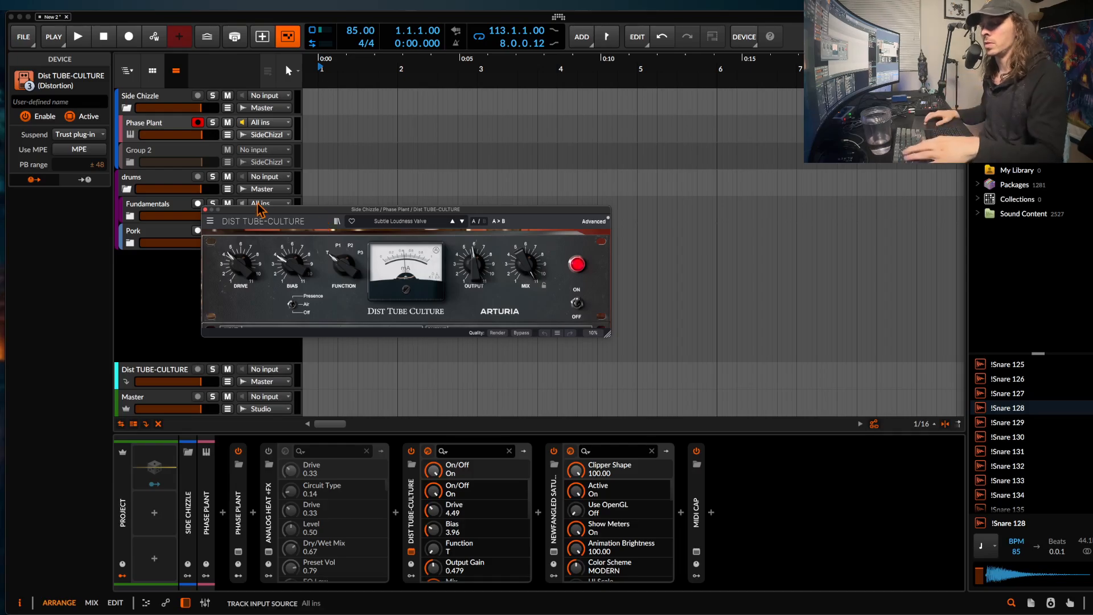
{"action": "left_click_drag", "start_coordinate": [345, 269], "coordinate": [345, 257]}
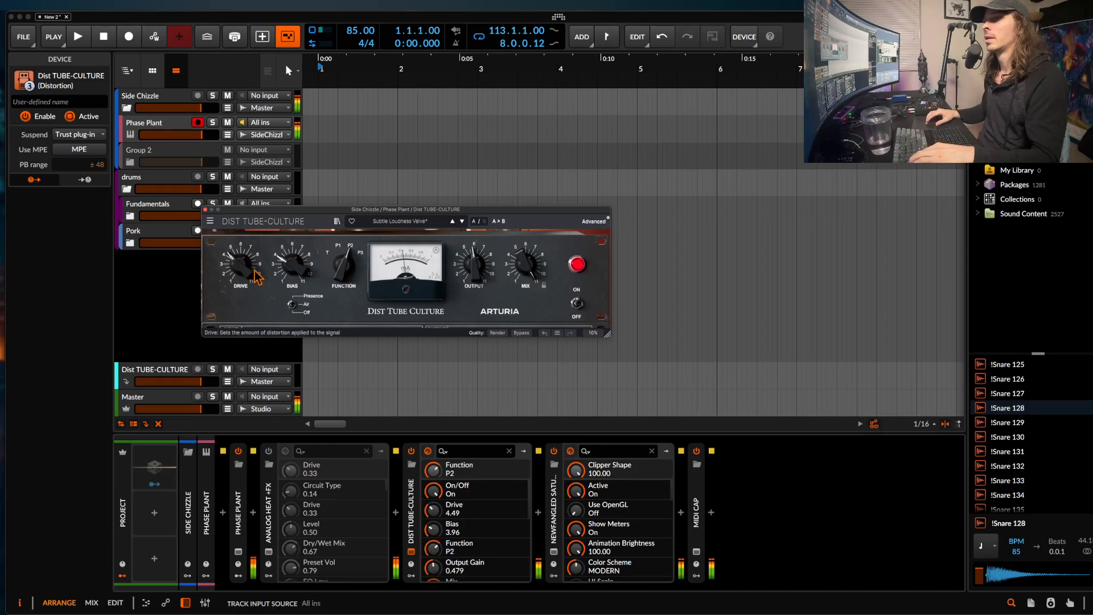
{"action": "left_click_drag", "start_coordinate": [249, 271], "coordinate": [249, 236]}
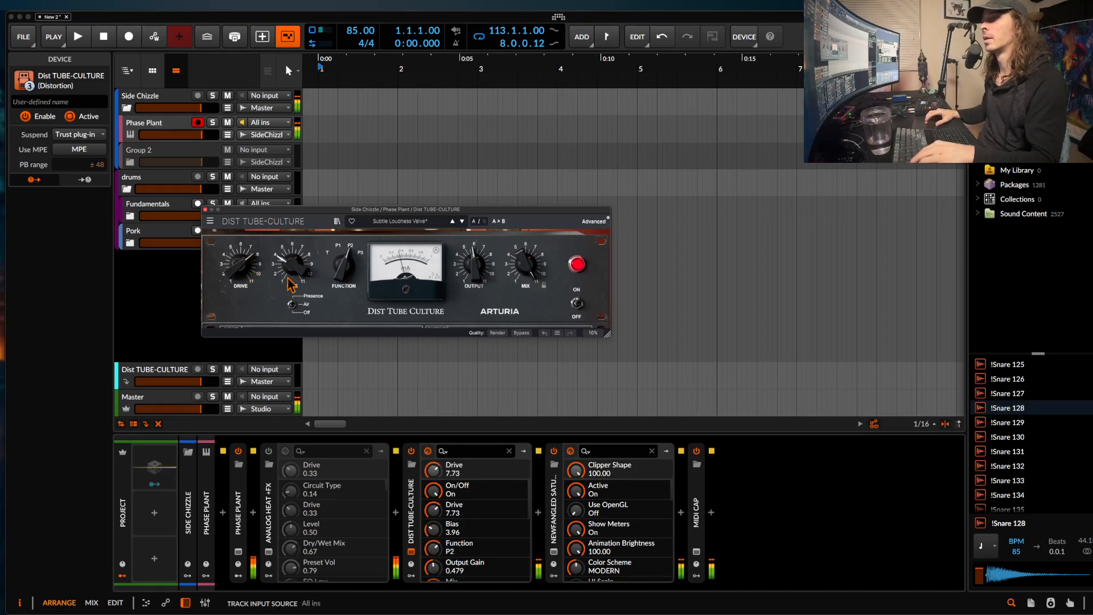
{"action": "left_click_drag", "start_coordinate": [287, 272], "coordinate": [287, 235]}
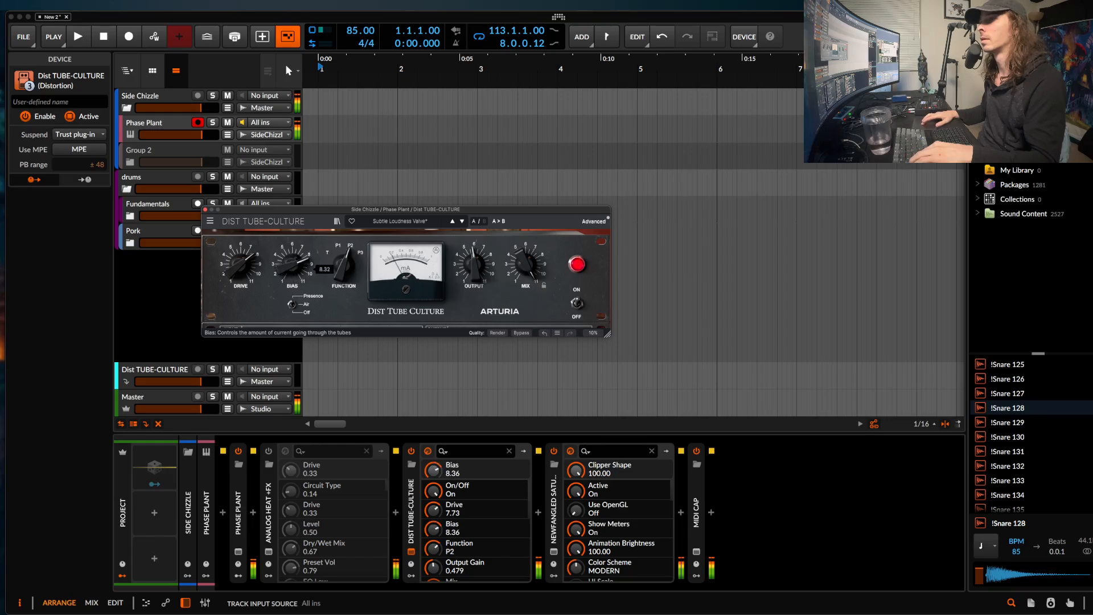
{"action": "mouse_move", "coordinate": [343, 266]}
{"action": "left_mouse_down"}
{"action": "mouse_move", "coordinate": [343, 288]}
{"action": "mouse_move", "coordinate": [343, 276]}
{"action": "left_mouse_up"}
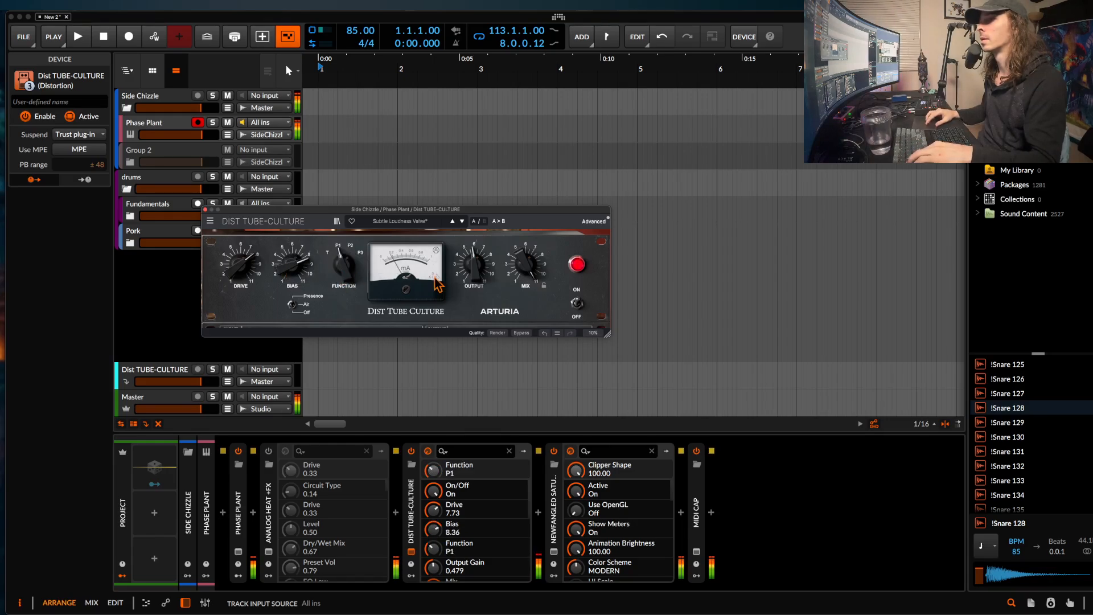
Rebalance Dist TUBE-CULTURE with drive at 5.45, output gain at 0.604 and mix at 30.8.
{"action": "left_click_drag", "start_coordinate": [480, 270], "coordinate": [480, 279]}
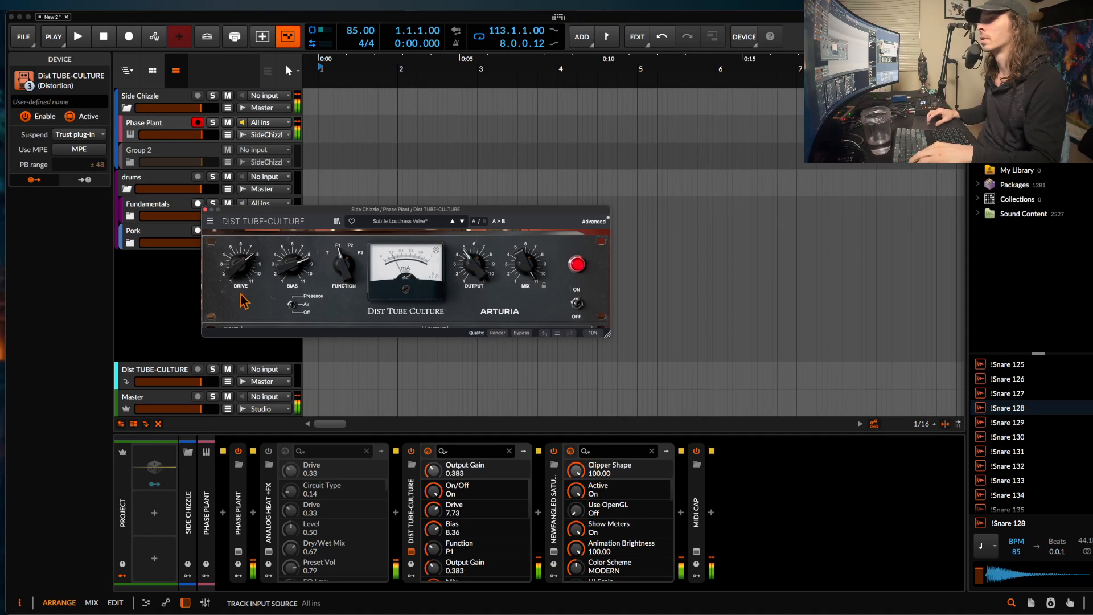
{"action": "left_click_drag", "start_coordinate": [241, 270], "coordinate": [242, 289]}
{"action": "left_click_drag", "start_coordinate": [469, 263], "coordinate": [470, 245]}
{"action": "left_click_drag", "start_coordinate": [527, 263], "coordinate": [528, 316]}
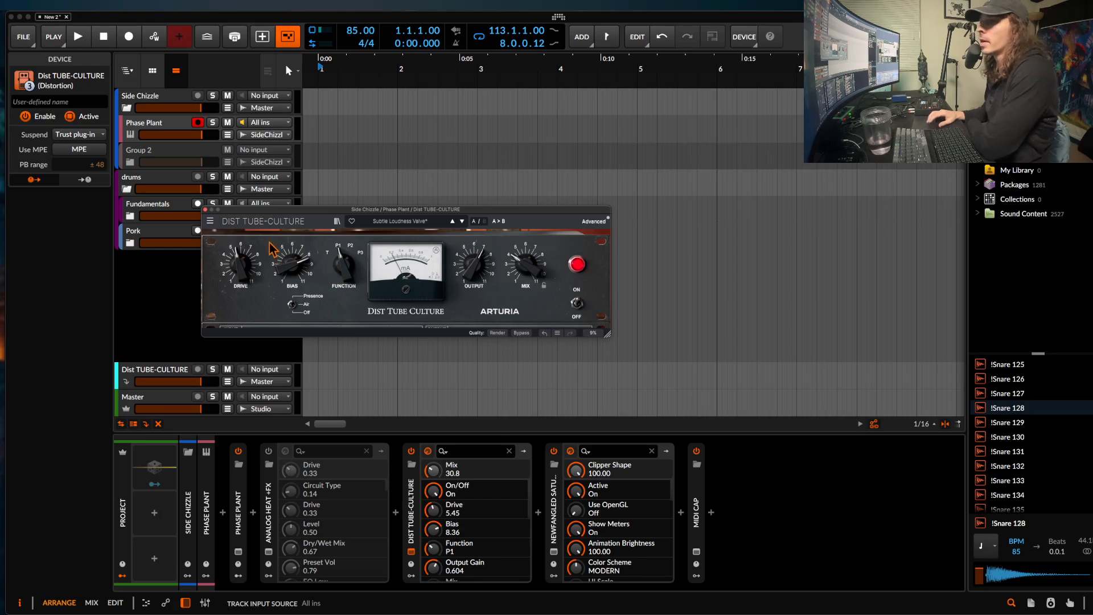
Bypass Dist TUBE-CULTURE and delete it from the Phase Plant track's device chain.
{"action": "left_click", "coordinate": [205, 210]}
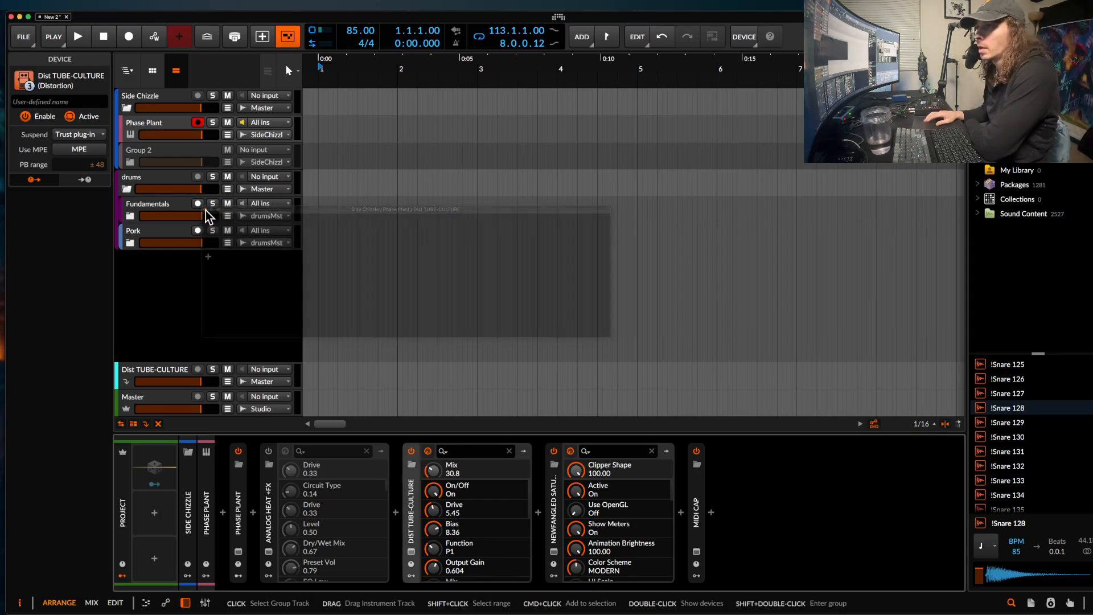
{"action": "left_click", "coordinate": [411, 451]}
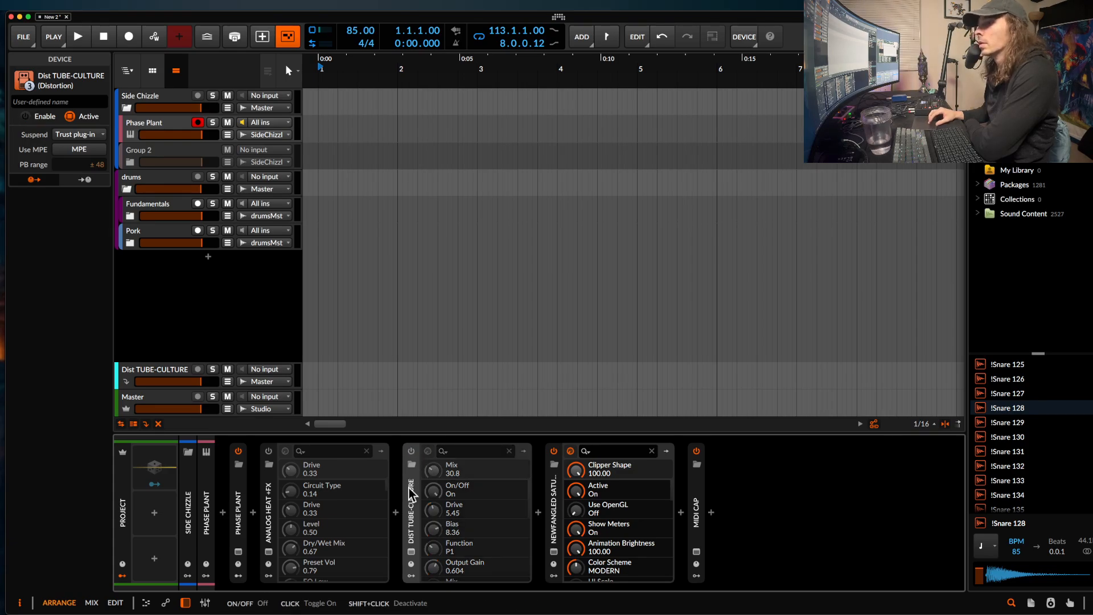
{"action": "double_click", "coordinate": [411, 494]}
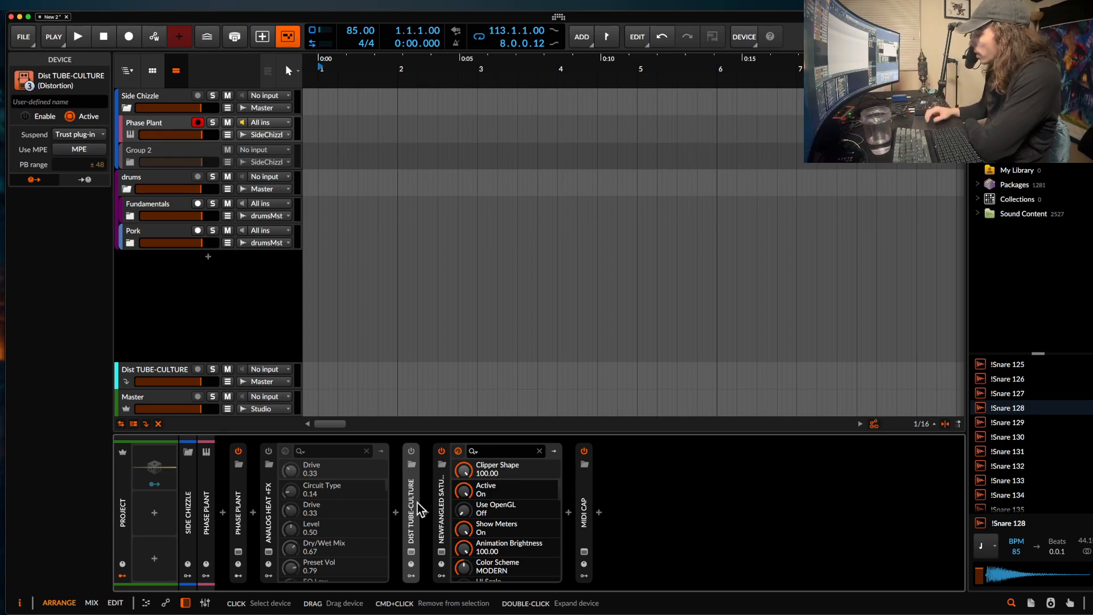
{"action": "left_click", "coordinate": [163, 129]}
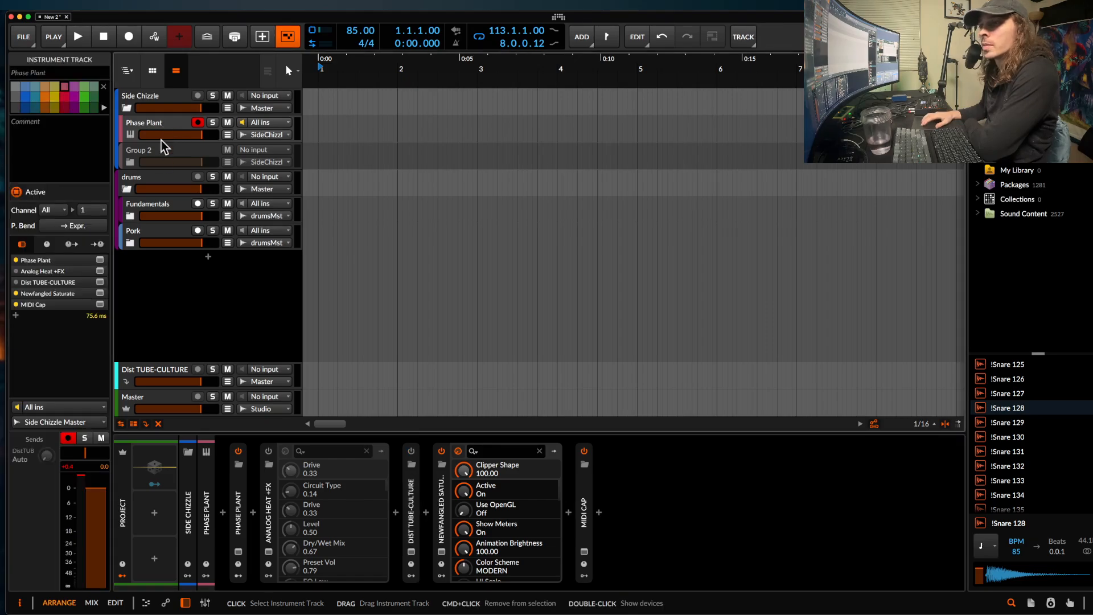
{"action": "left_click", "coordinate": [414, 509]}
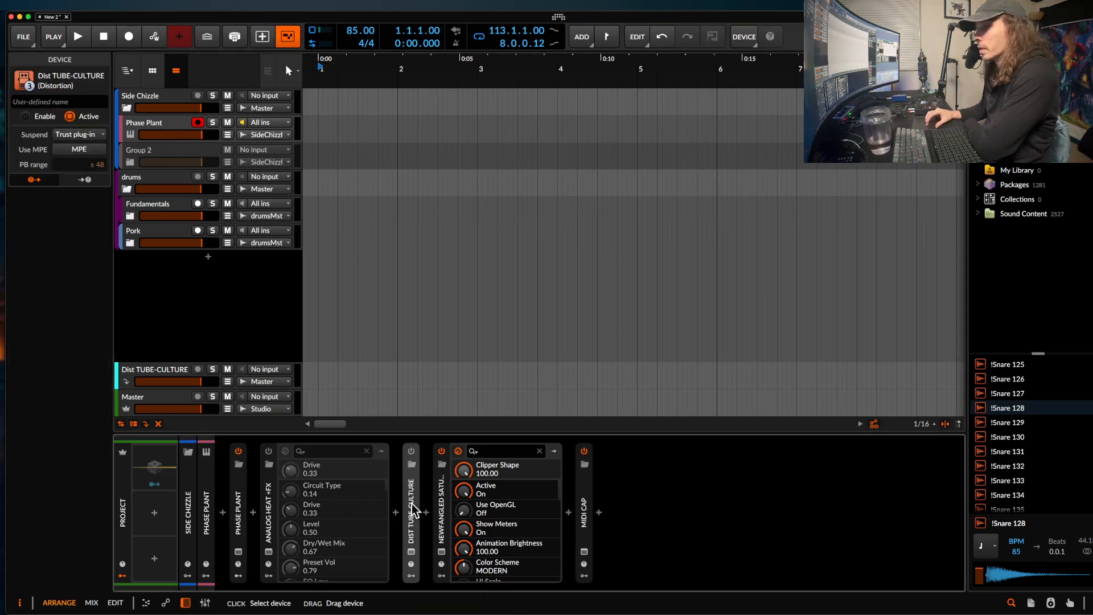
{"action": "key", "text": "Delete"}
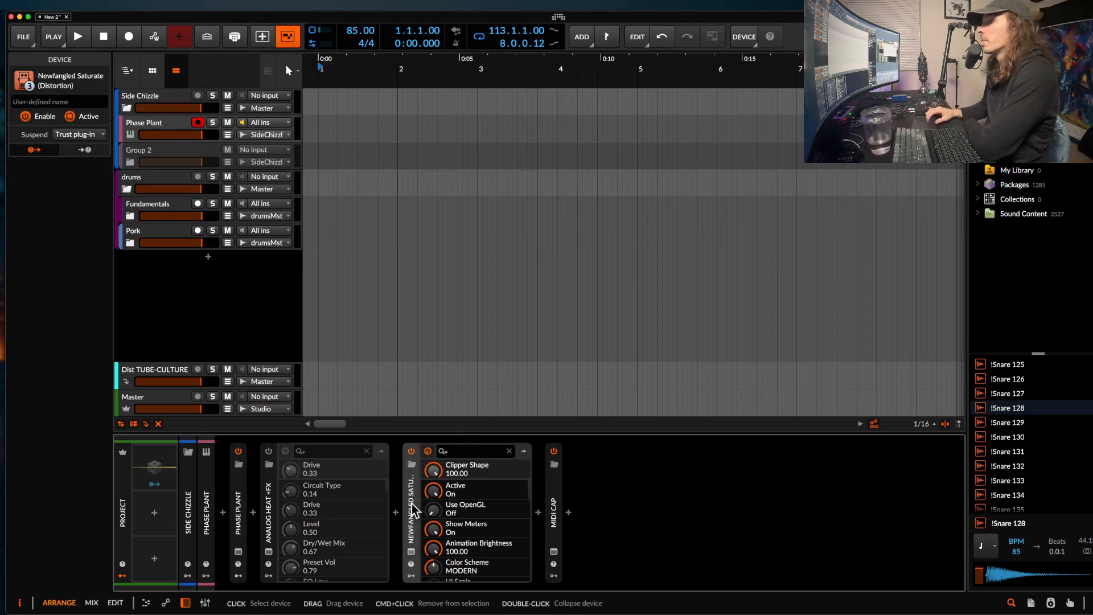
Enable Analog Heat +FX on the Phase Plant track and activate its Warble effect.
{"action": "left_click", "coordinate": [268, 450]}
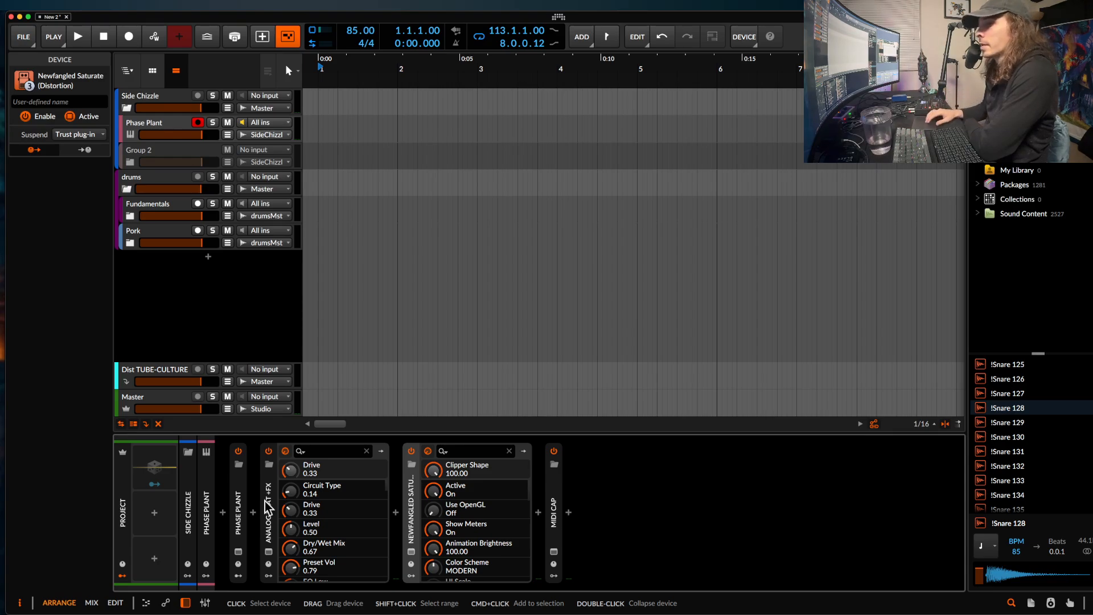
{"action": "left_click", "coordinate": [268, 552]}
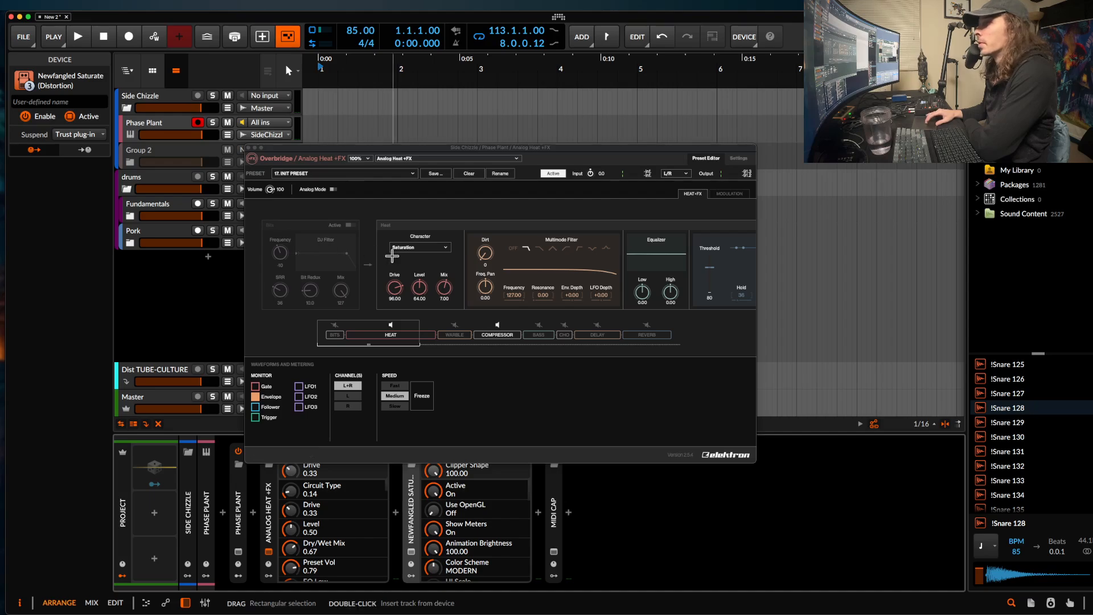
{"action": "scroll", "coordinate": [392, 257], "scroll_direction": "right", "scroll_amount": 5}
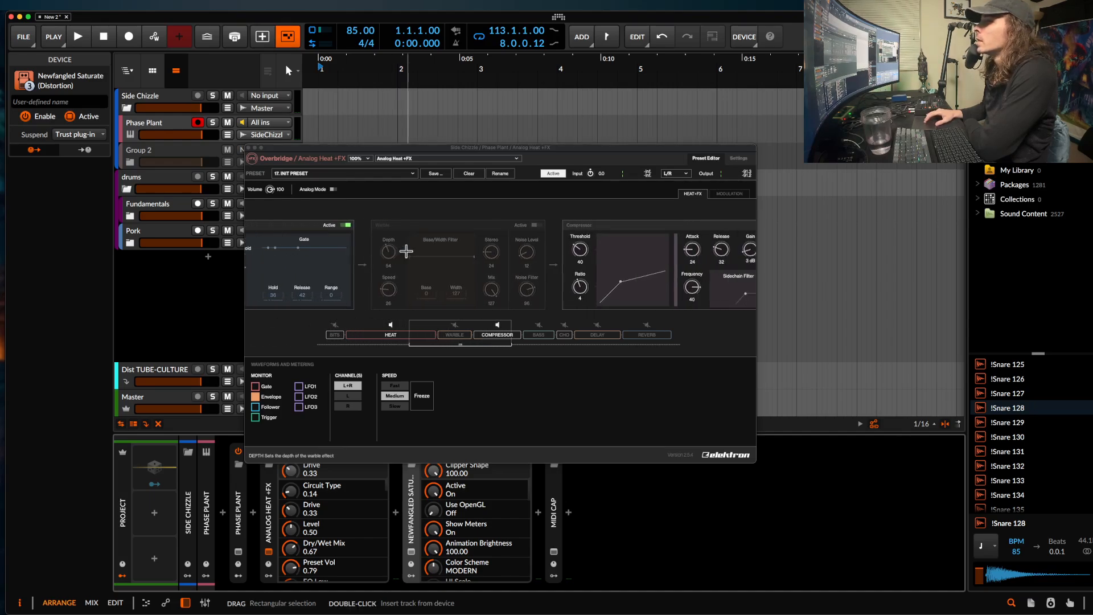
{"action": "scroll", "coordinate": [403, 279], "scroll_direction": "right", "scroll_amount": 2}
{"action": "left_click", "coordinate": [453, 328]}
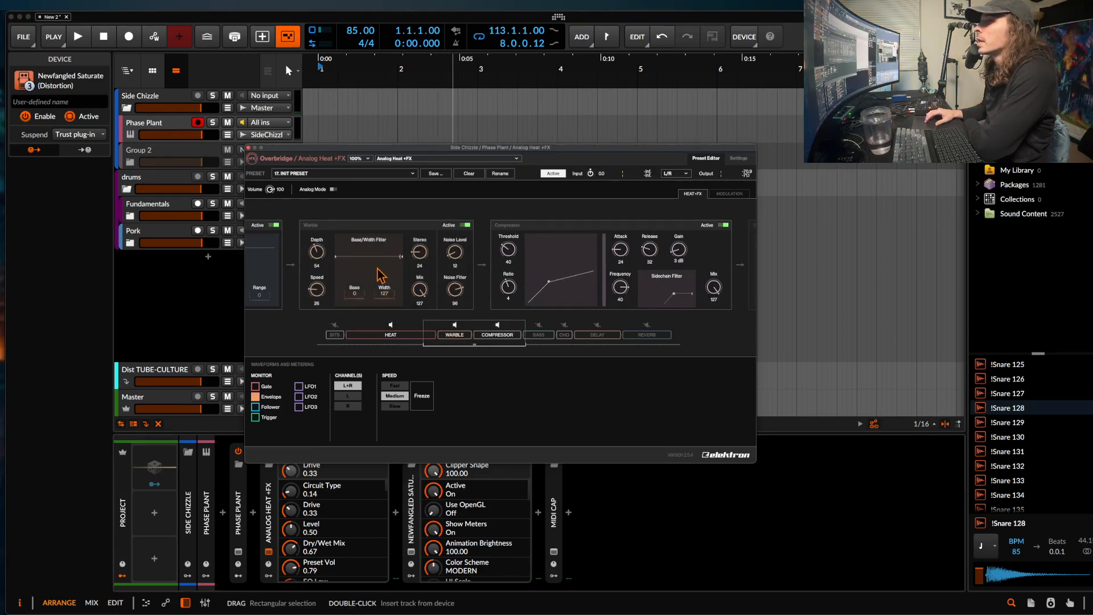
Try narrowing Warble's base/width filter to base 11 and width 90, and restore it to base 0 and width 127.
{"action": "left_click_drag", "start_coordinate": [383, 295], "coordinate": [360, 291]}
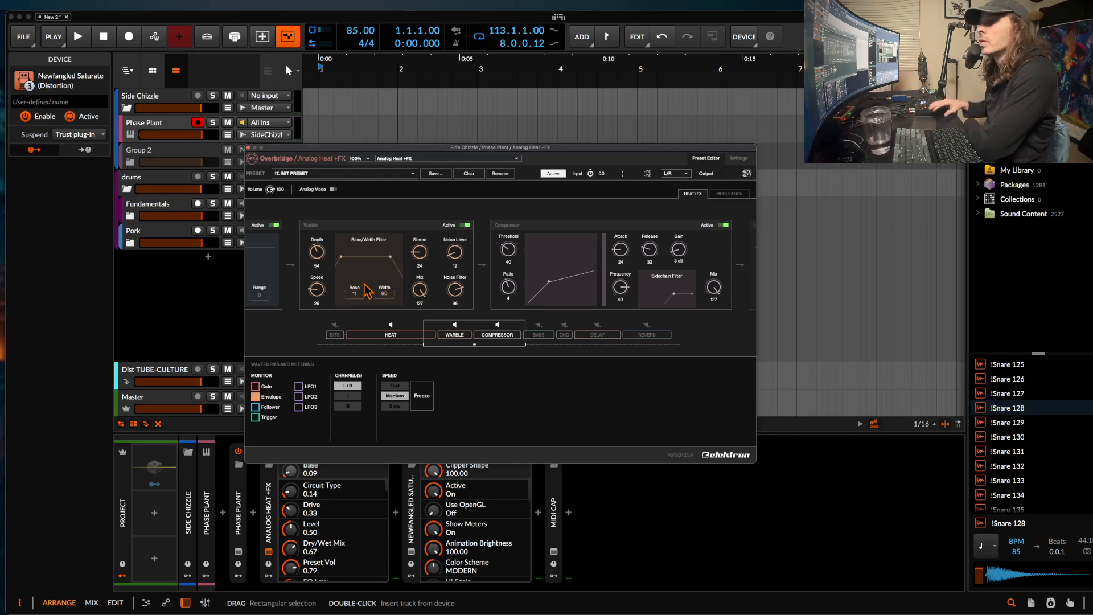
{"action": "left_click_drag", "start_coordinate": [391, 261], "coordinate": [325, 262]}
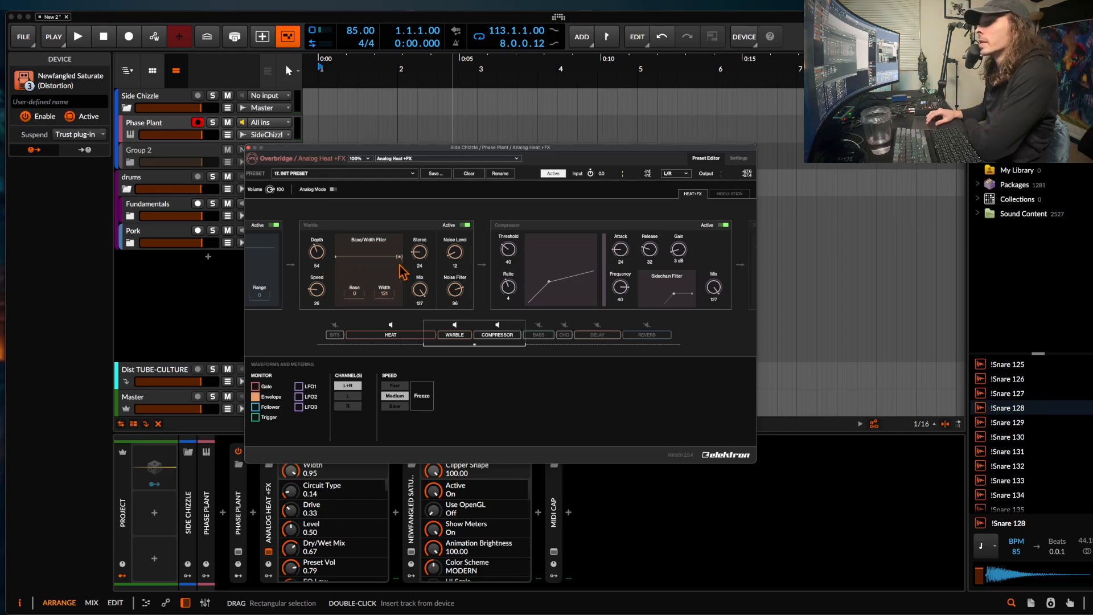
{"action": "left_click_drag", "start_coordinate": [401, 265], "coordinate": [405, 272]}
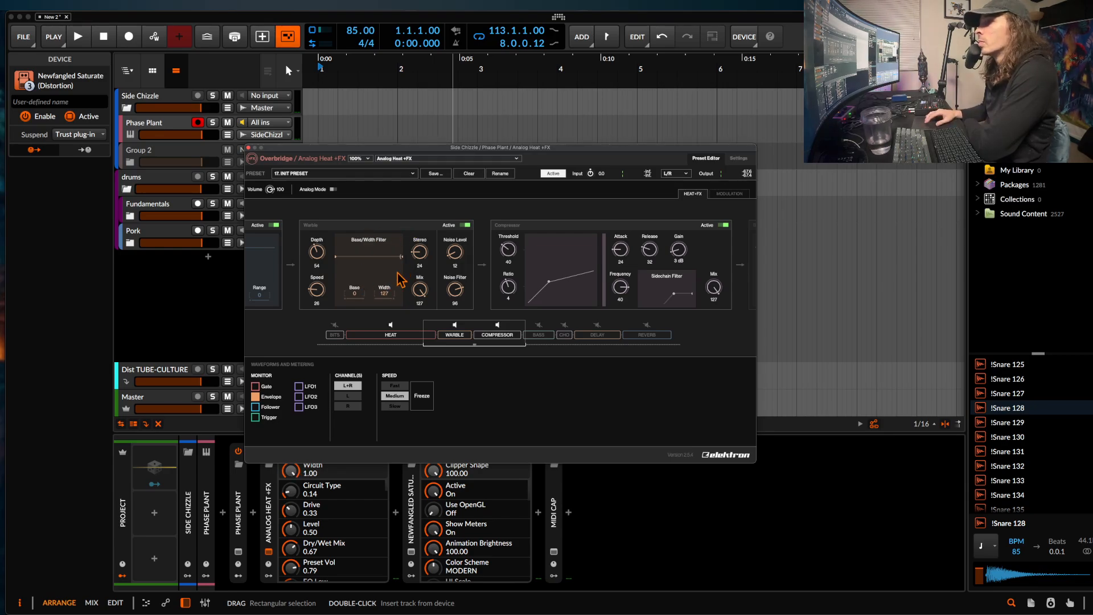
Move the Compressor to the end of the Analog Heat +FX effect chain, after Reverb.
{"action": "scroll", "coordinate": [401, 279], "scroll_direction": "right", "scroll_amount": 5}
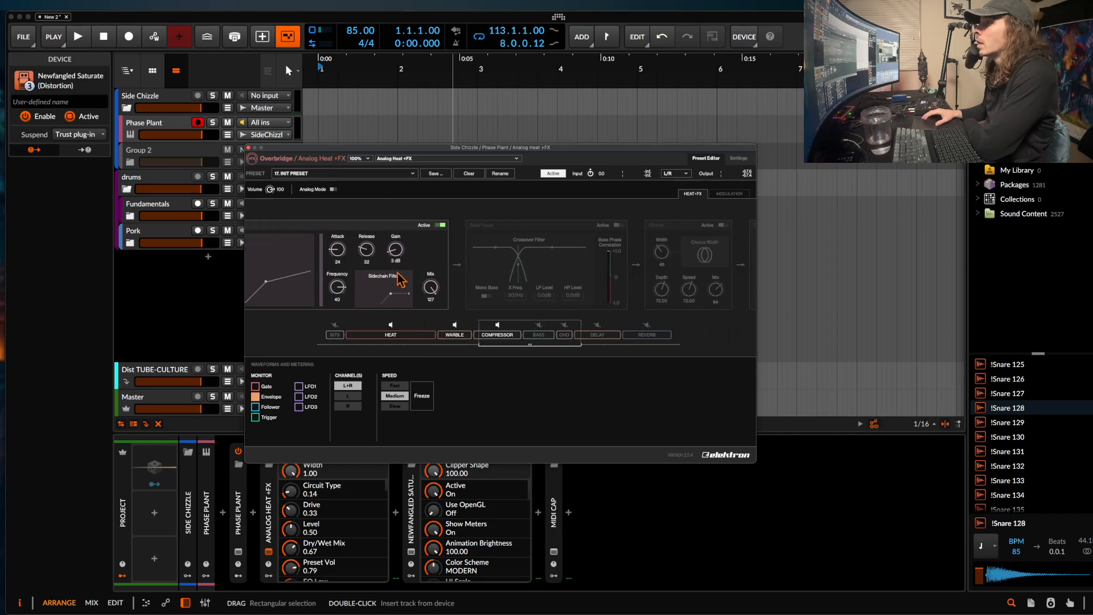
{"action": "scroll", "coordinate": [401, 279], "scroll_direction": "left", "scroll_amount": 5}
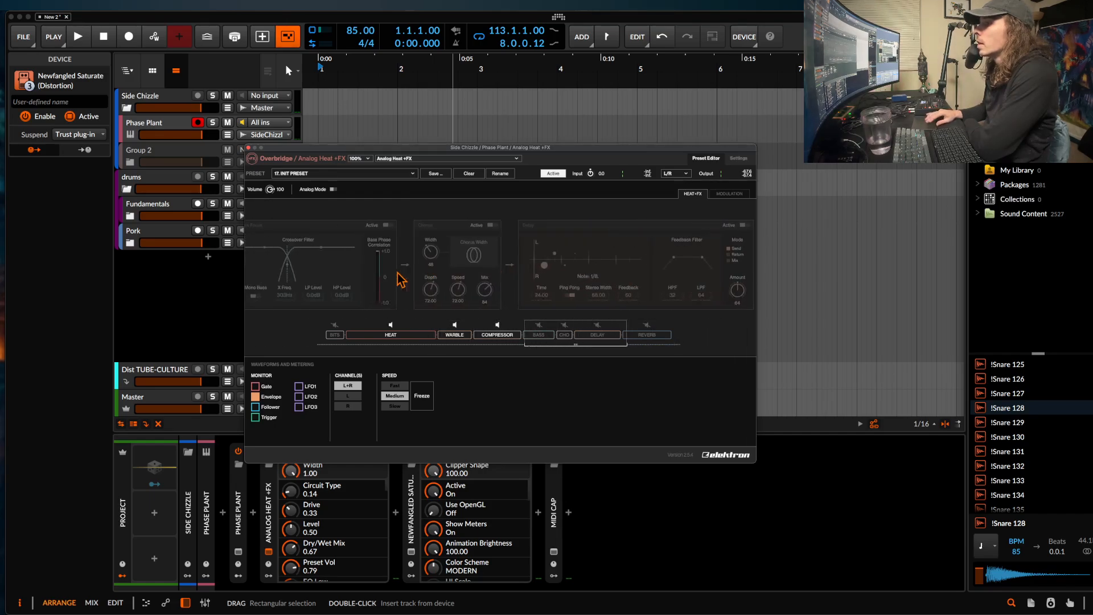
{"action": "scroll", "coordinate": [401, 279], "scroll_direction": "left", "scroll_amount": 3}
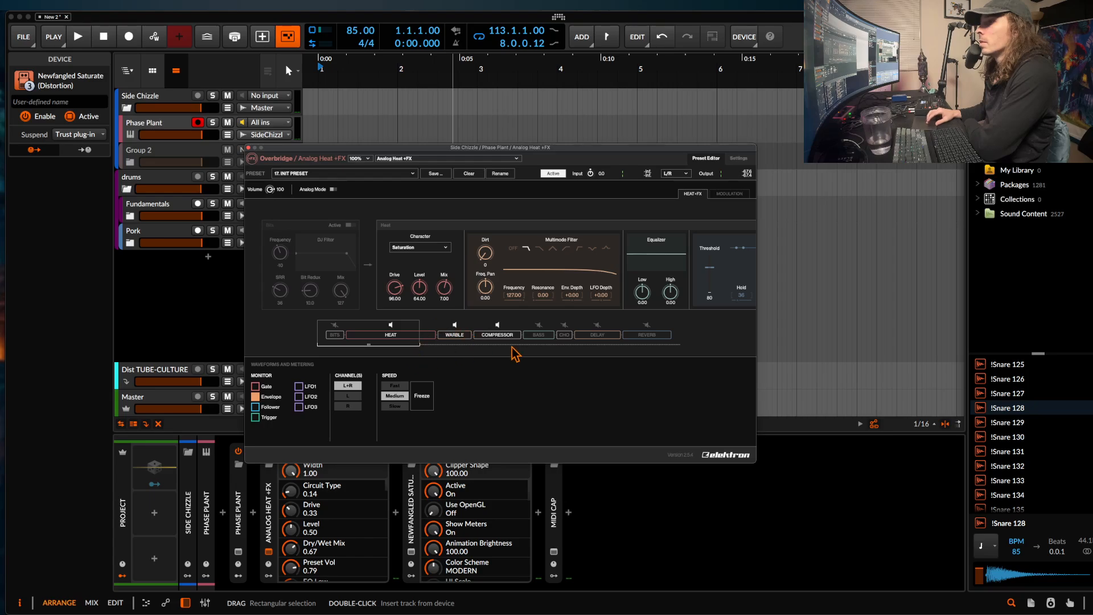
{"action": "left_click_drag", "start_coordinate": [487, 336], "coordinate": [674, 345]}
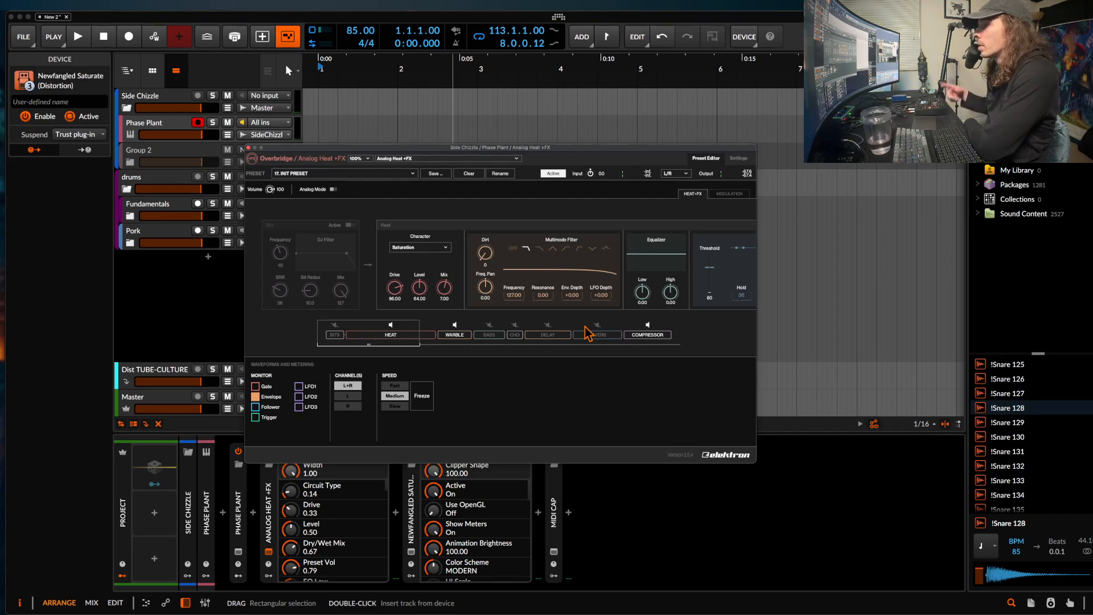
Try placing the Heat block between Reverb and Compressor, and return it to its slot before Warble.
{"action": "left_click_drag", "start_coordinate": [381, 342], "coordinate": [616, 344]}
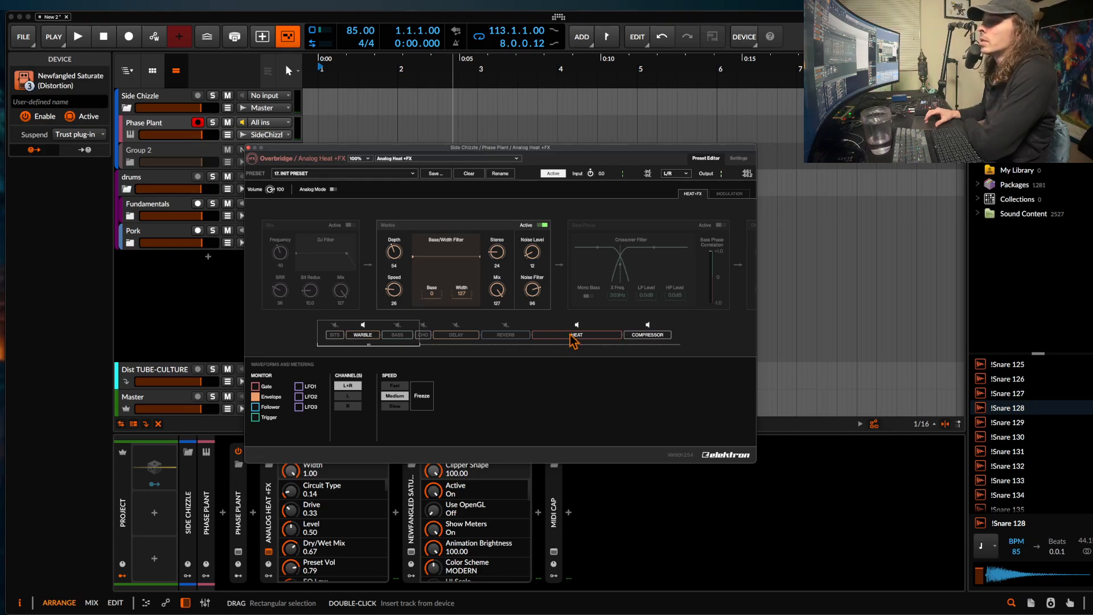
{"action": "left_click_drag", "start_coordinate": [574, 339], "coordinate": [362, 342]}
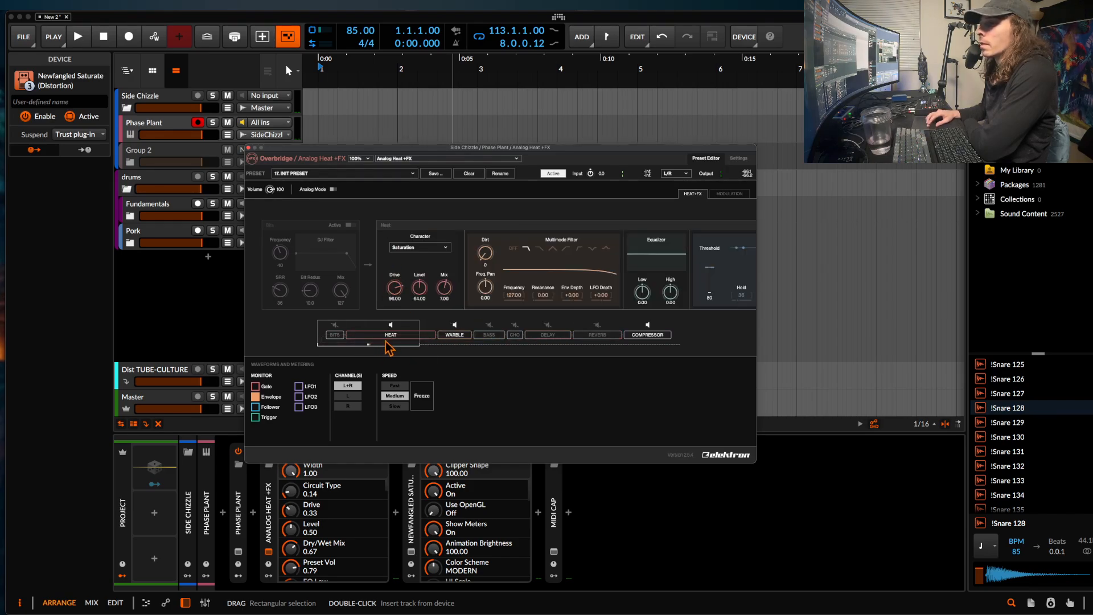
Move the Bass block between Reverb and Compressor and activate it.
{"action": "left_click_drag", "start_coordinate": [496, 341], "coordinate": [626, 344]}
{"action": "left_click", "coordinate": [598, 335]}
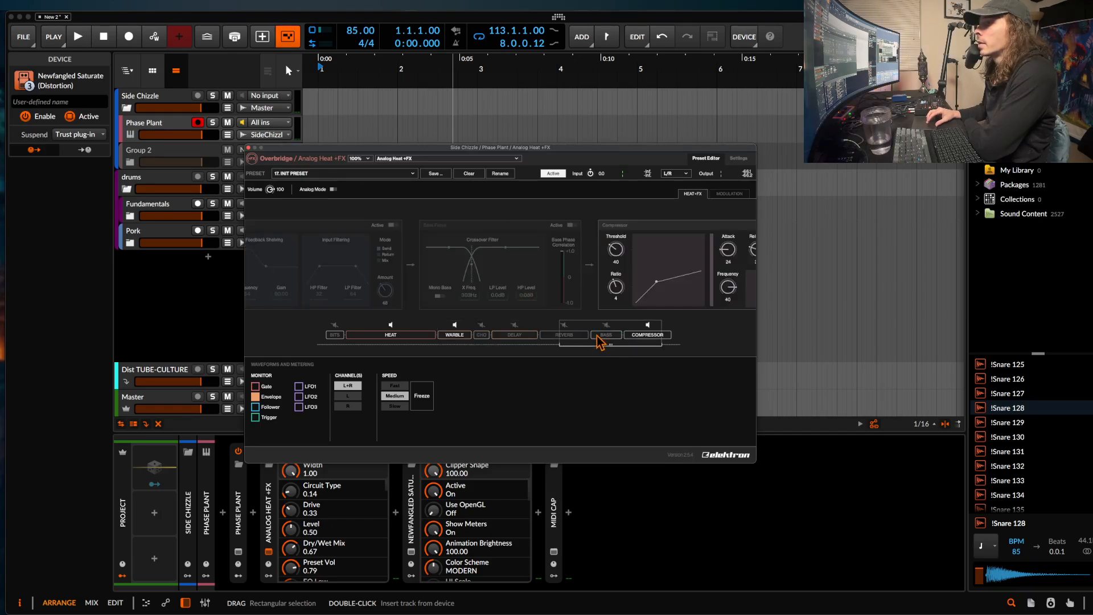
{"action": "left_click", "coordinate": [606, 325]}
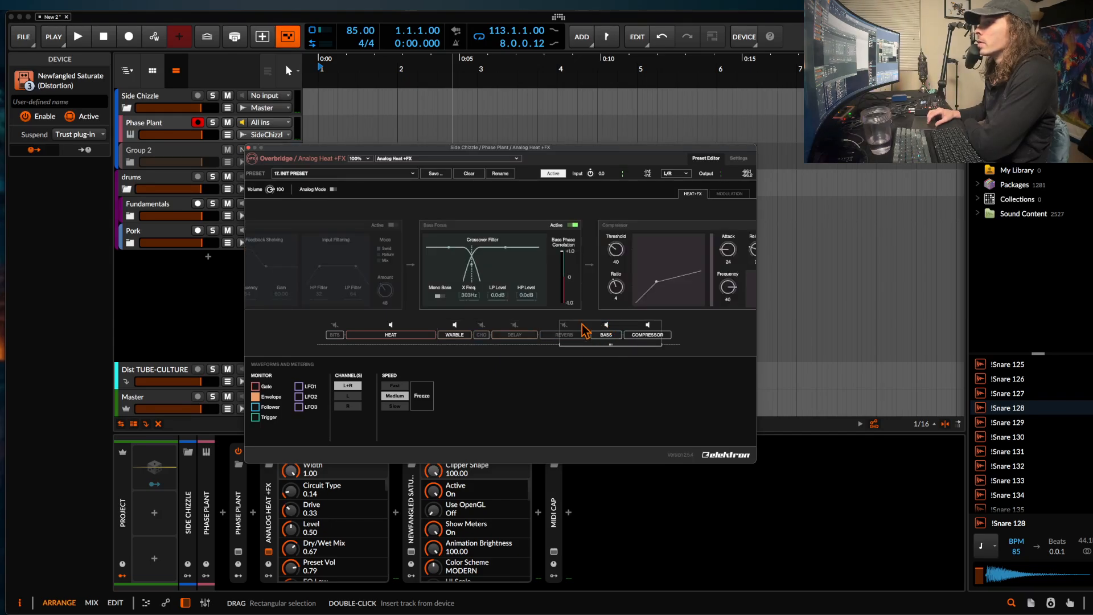
Turn on Mono Bass in the Bass block and lower its crossover frequency to about 136 Hz.
{"action": "left_click", "coordinate": [437, 297]}
{"action": "left_click_drag", "start_coordinate": [469, 296], "coordinate": [474, 323]}
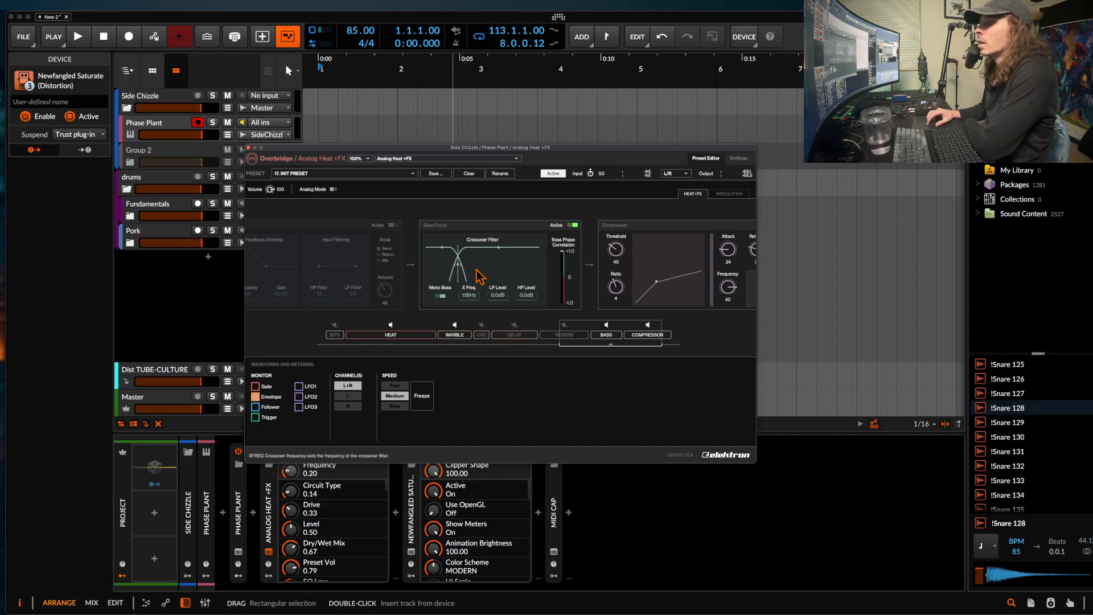
{"action": "left_click", "coordinate": [566, 343]}
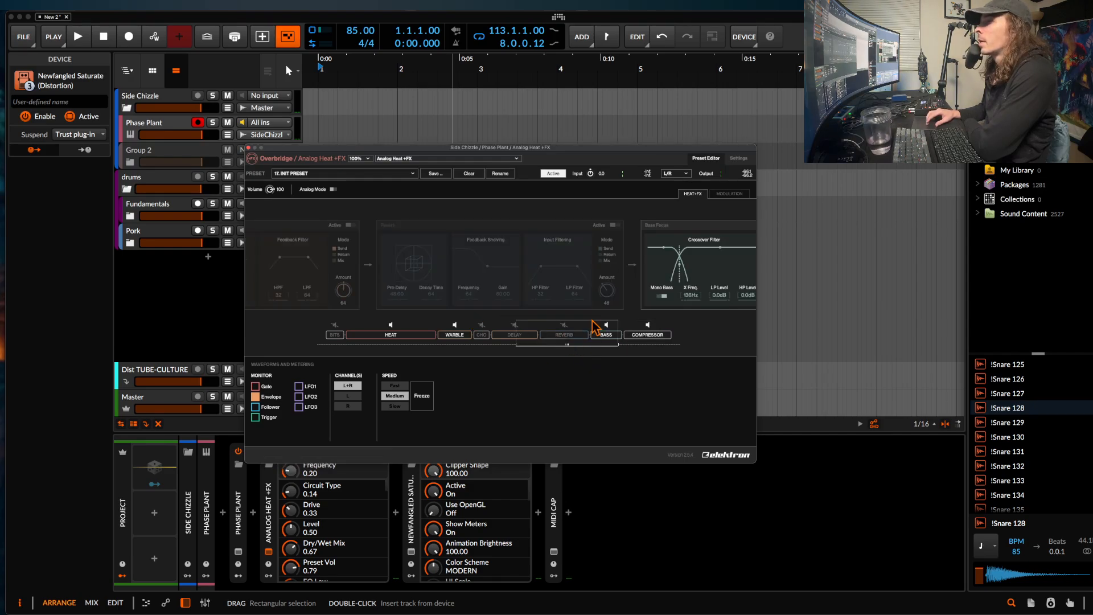
Activate the Reverb with its amount lowered to about 36, and activate the Delay block.
{"action": "left_click", "coordinate": [564, 326]}
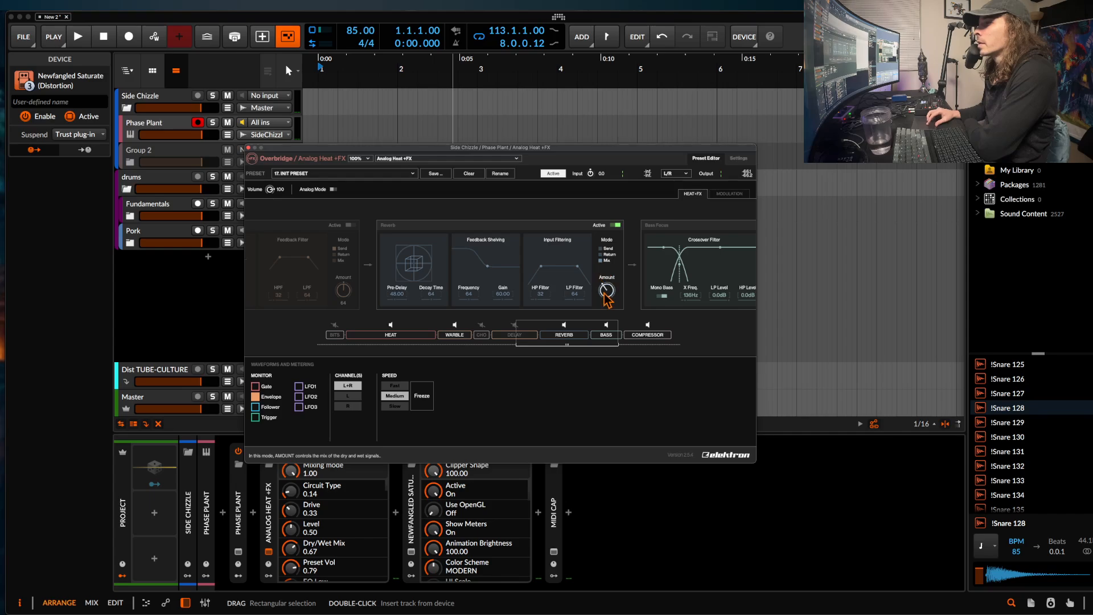
{"action": "left_click_drag", "start_coordinate": [605, 294], "coordinate": [605, 302]}
{"action": "left_click", "coordinate": [514, 325]}
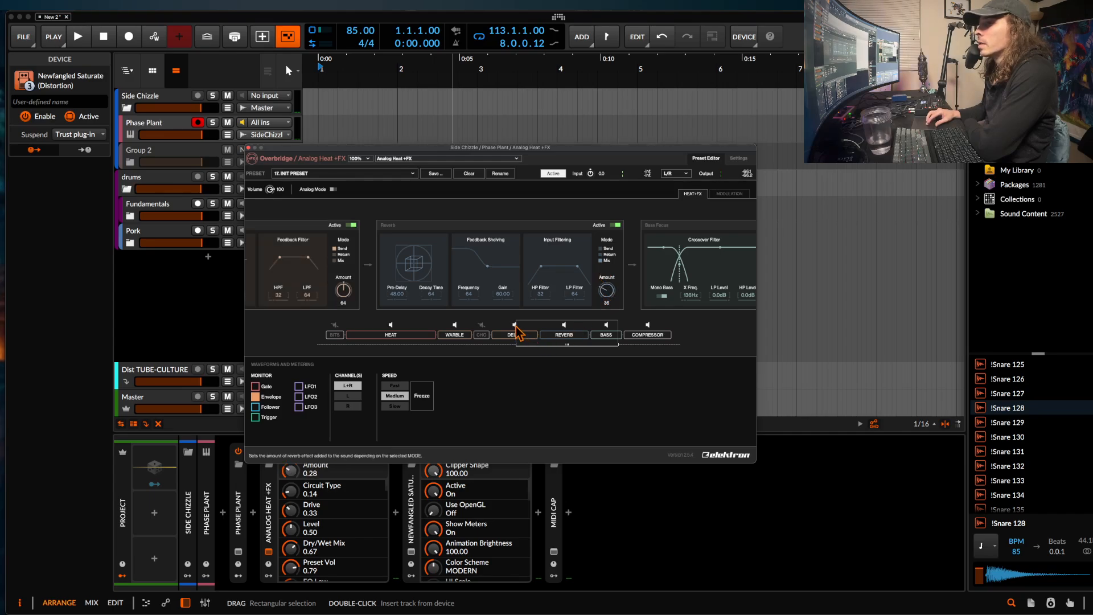
{"action": "left_click", "coordinate": [514, 335]}
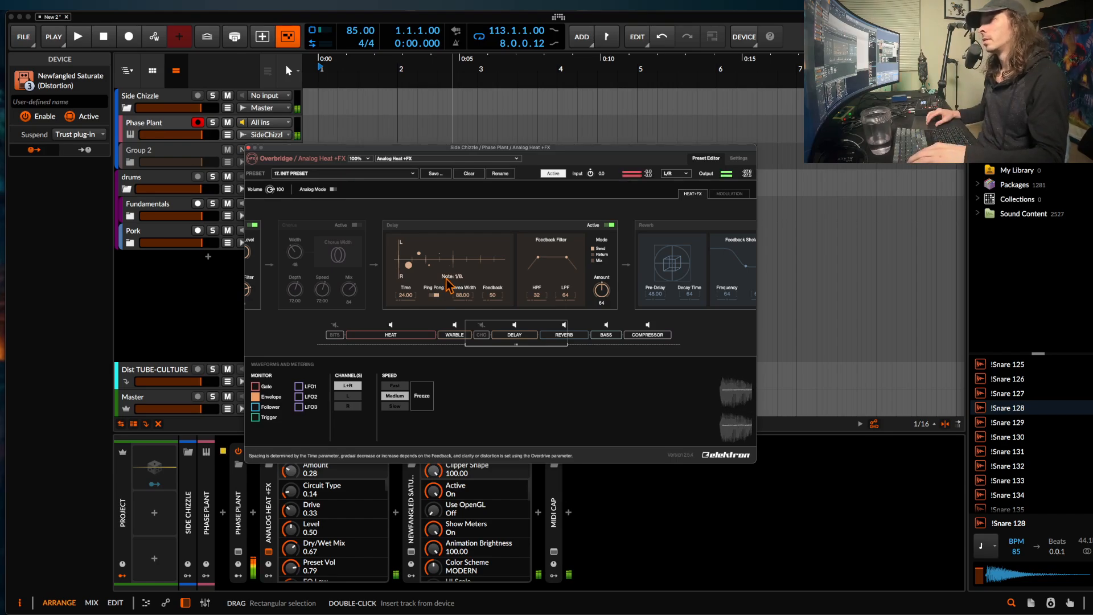
Raise the Analog Heat +FX preset volume to 127 and activate the Chorus block.
{"action": "left_click_drag", "start_coordinate": [271, 190], "coordinate": [270, 151]}
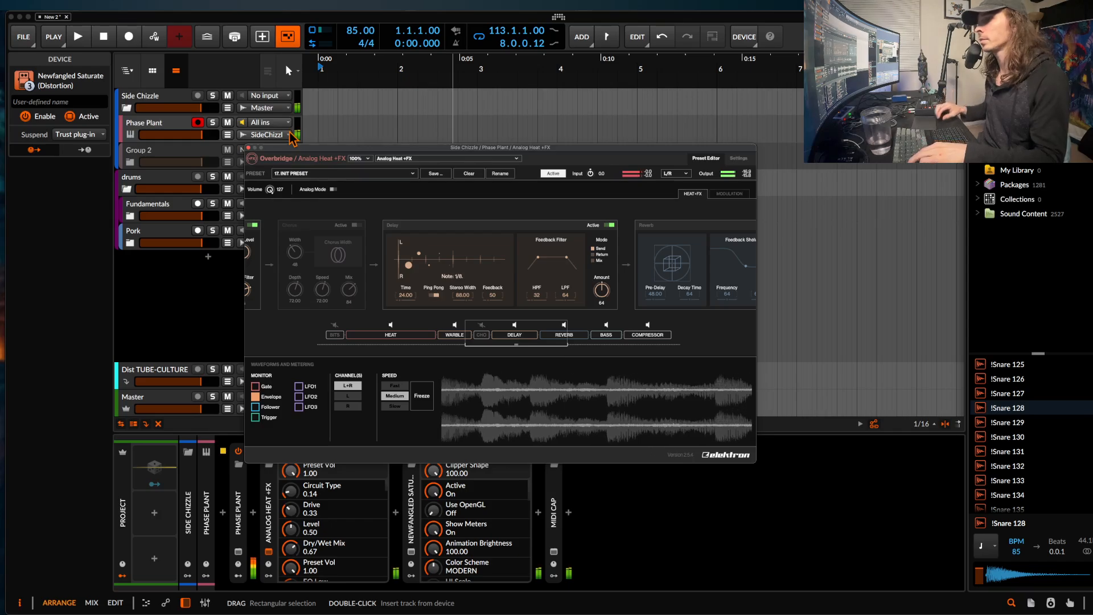
{"action": "left_click", "coordinate": [356, 225]}
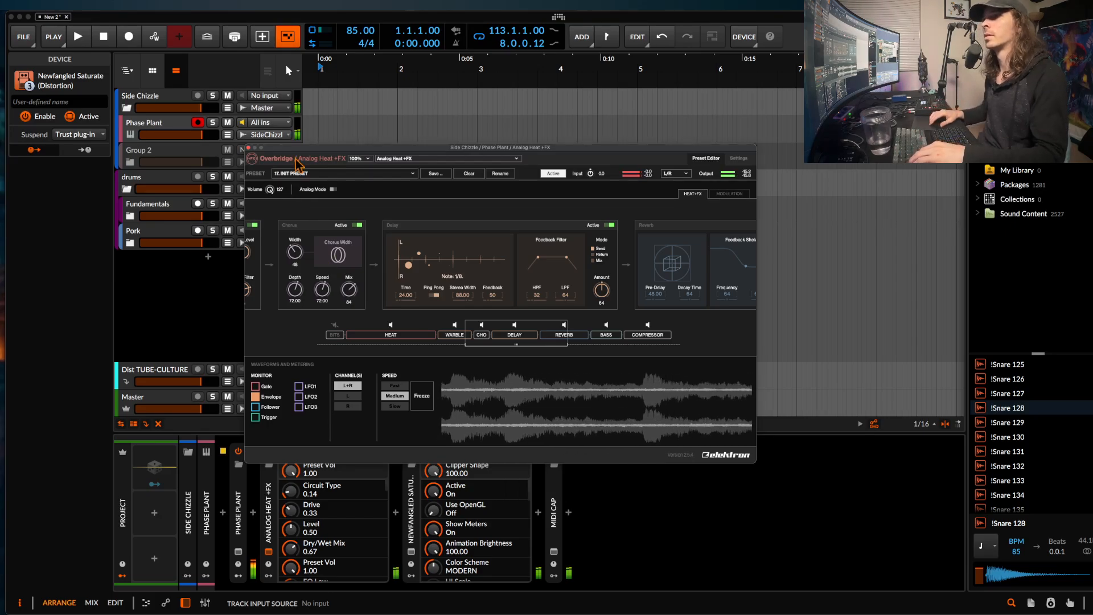
{"action": "left_click_drag", "start_coordinate": [296, 155], "coordinate": [382, 121]}
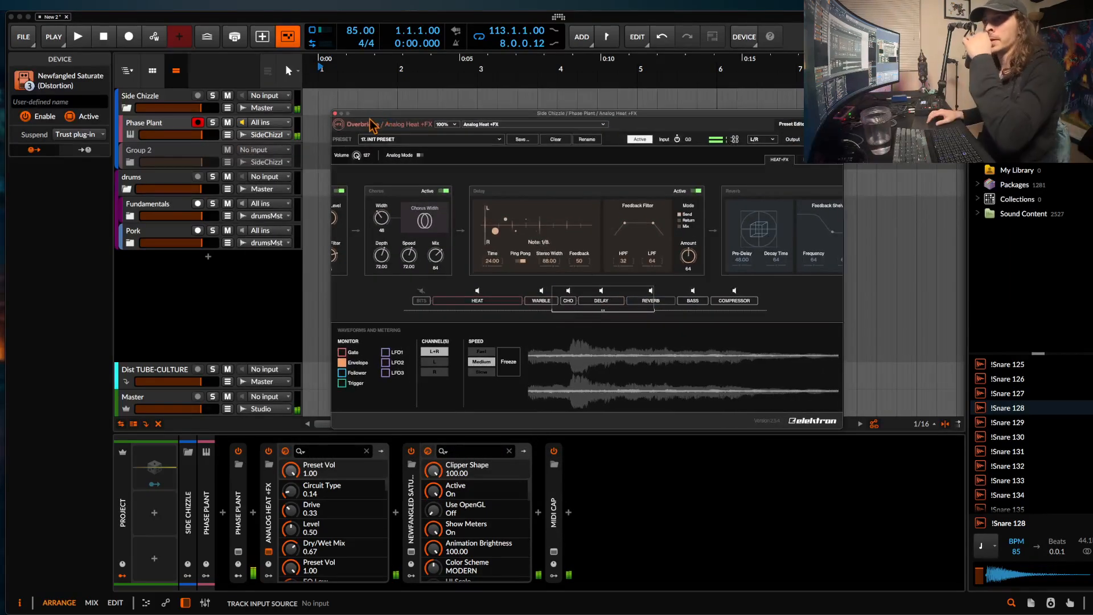
Set the Compressor's threshold to about 106 and its ratio to 20.
{"action": "left_click", "coordinate": [723, 302]}
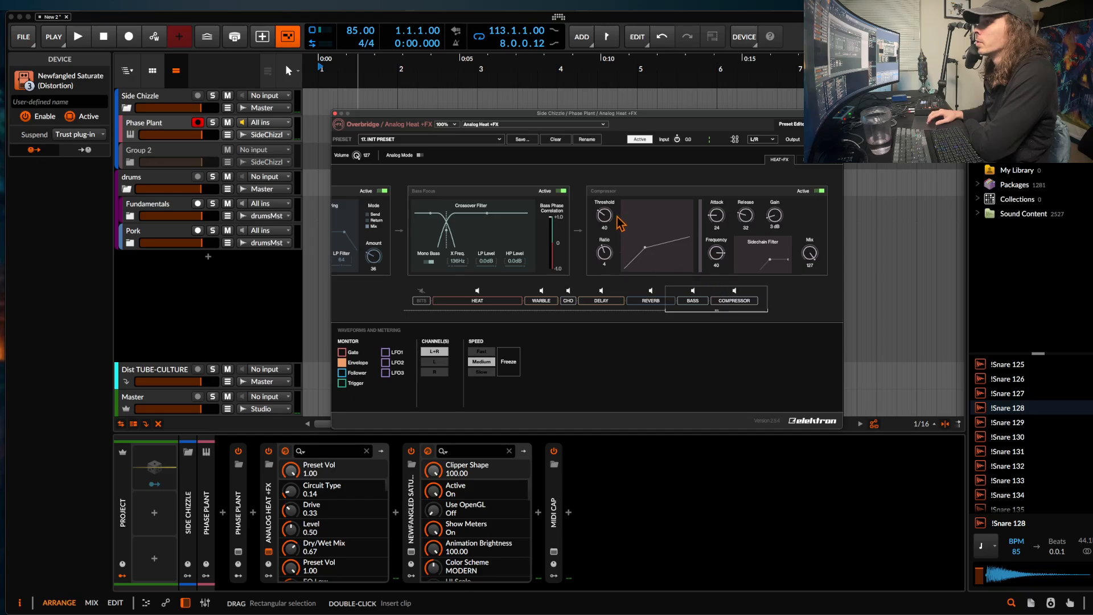
{"action": "left_click_drag", "start_coordinate": [605, 216], "coordinate": [614, 168]}
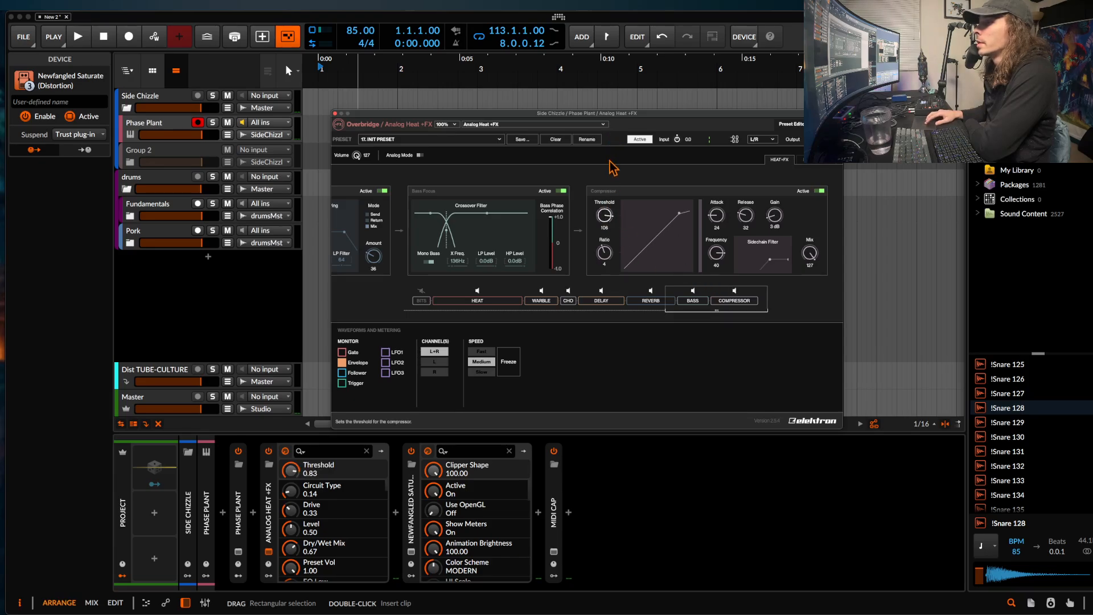
{"action": "left_click_drag", "start_coordinate": [604, 252], "coordinate": [613, 87]}
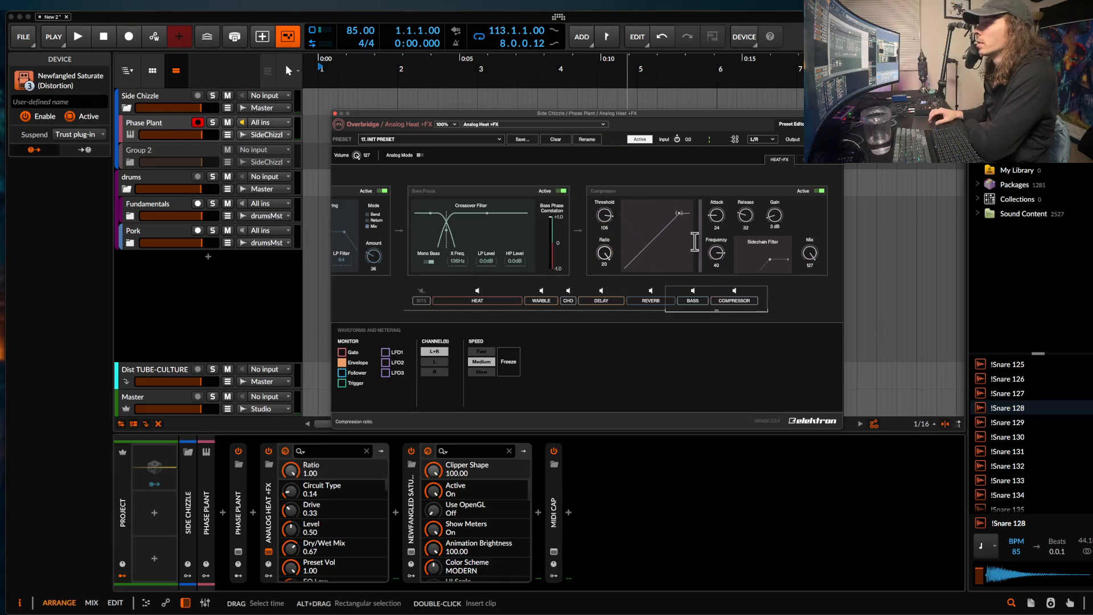
Set the Compressor's attack to 0, release to about 19, sidechain filter frequency to -3 and makeup gain to about 6.6 dB.
{"action": "left_click_drag", "start_coordinate": [722, 230], "coordinate": [750, 263]}
{"action": "left_click_drag", "start_coordinate": [775, 221], "coordinate": [778, 207]}
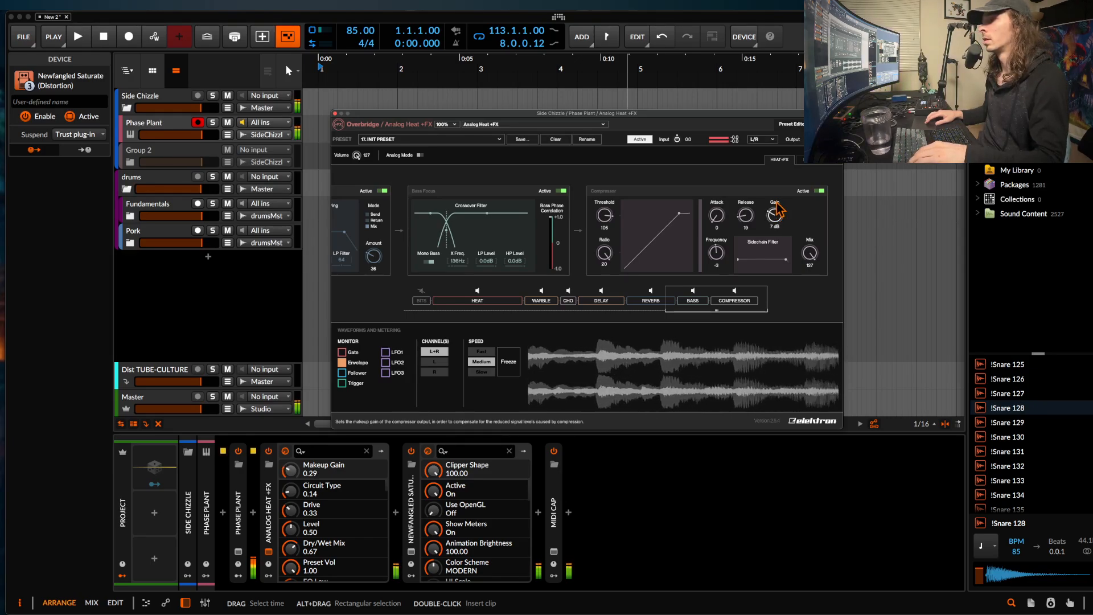
{"action": "left_click_drag", "start_coordinate": [778, 209], "coordinate": [778, 211]}
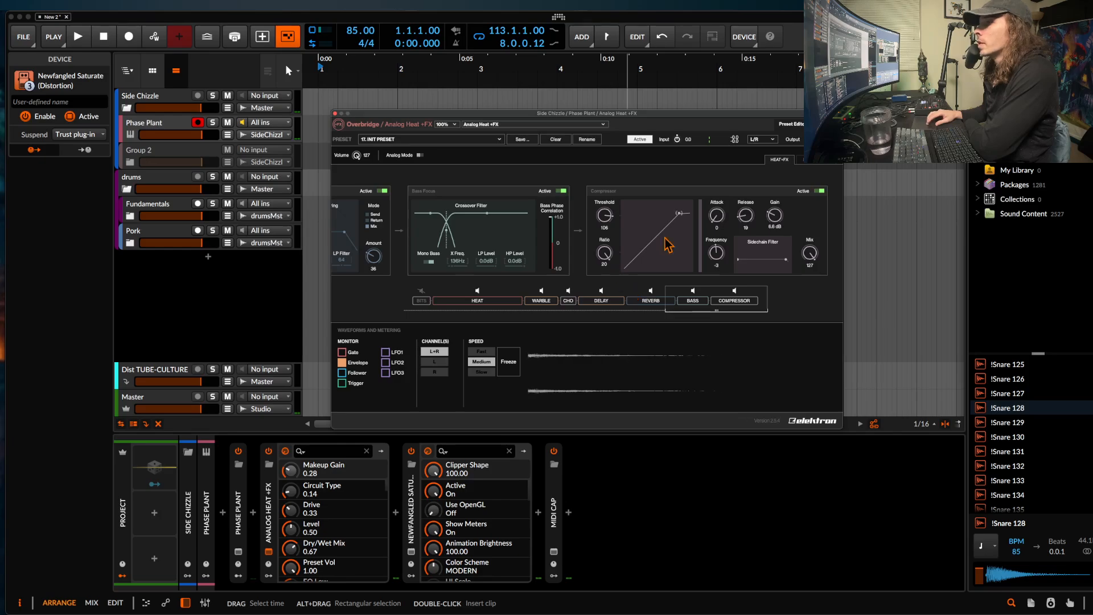
Assign the envelope follower's Destination 1 to Delay Amount with a depth of -64.
{"action": "left_click", "coordinate": [819, 164]}
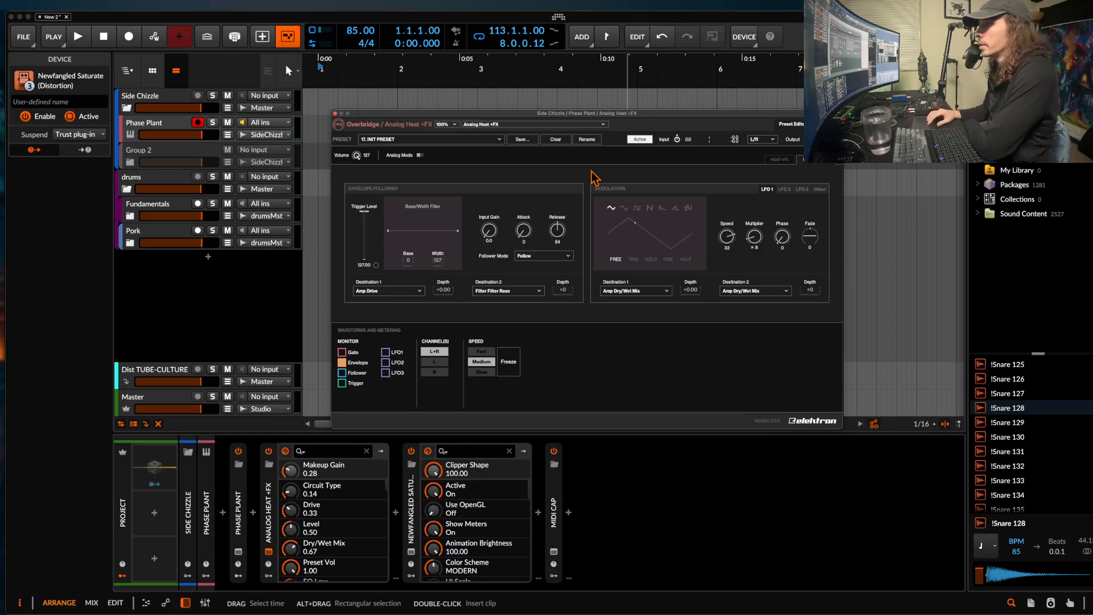
{"action": "left_click", "coordinate": [400, 291]}
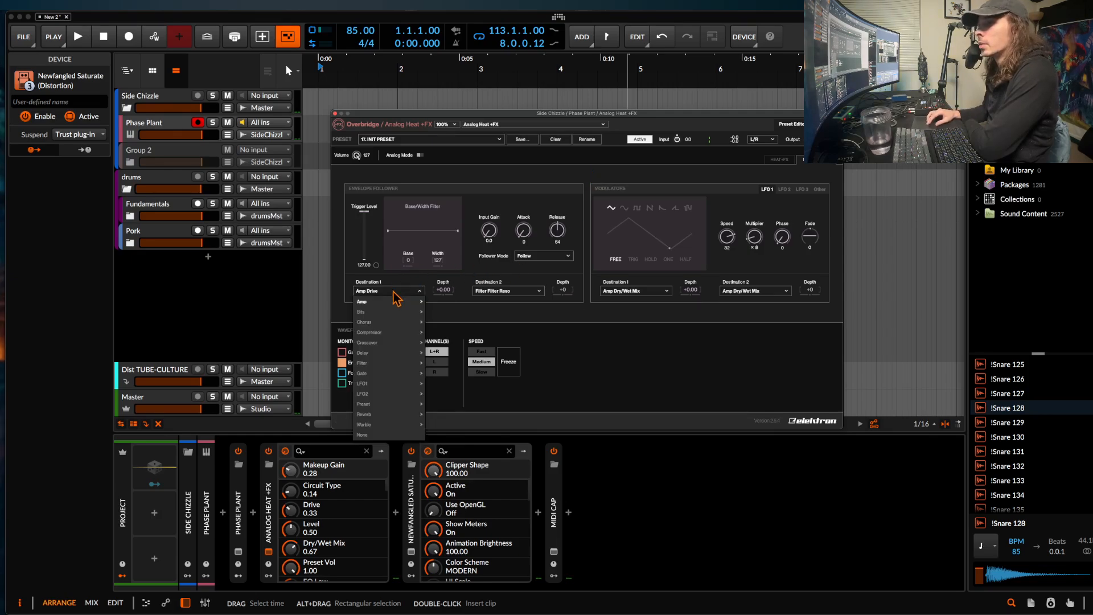
{"action": "mouse_move", "coordinate": [382, 344]}
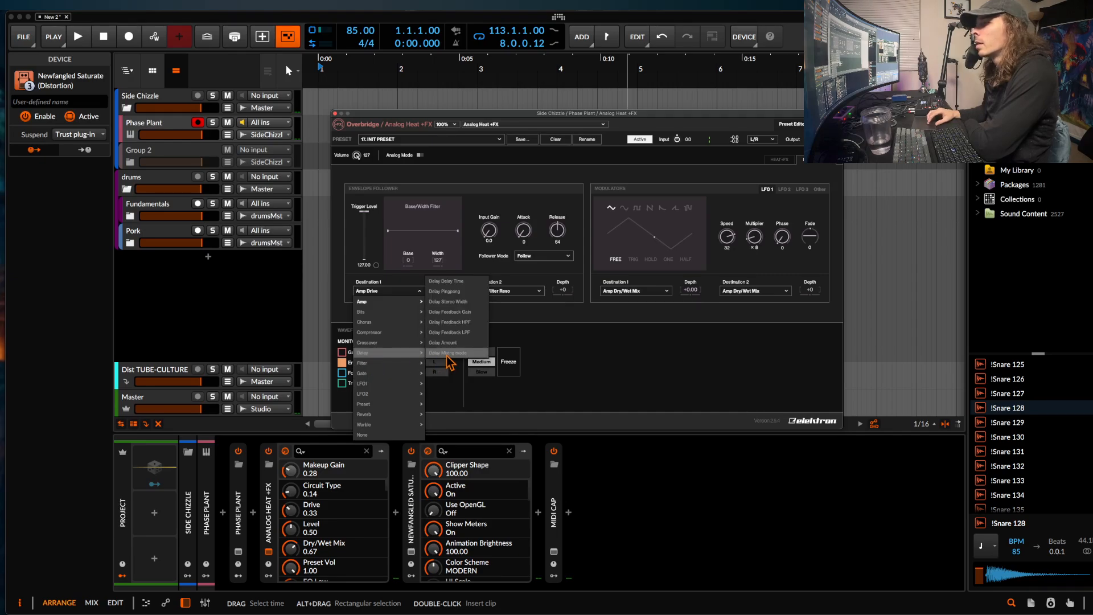
{"action": "left_click", "coordinate": [448, 343]}
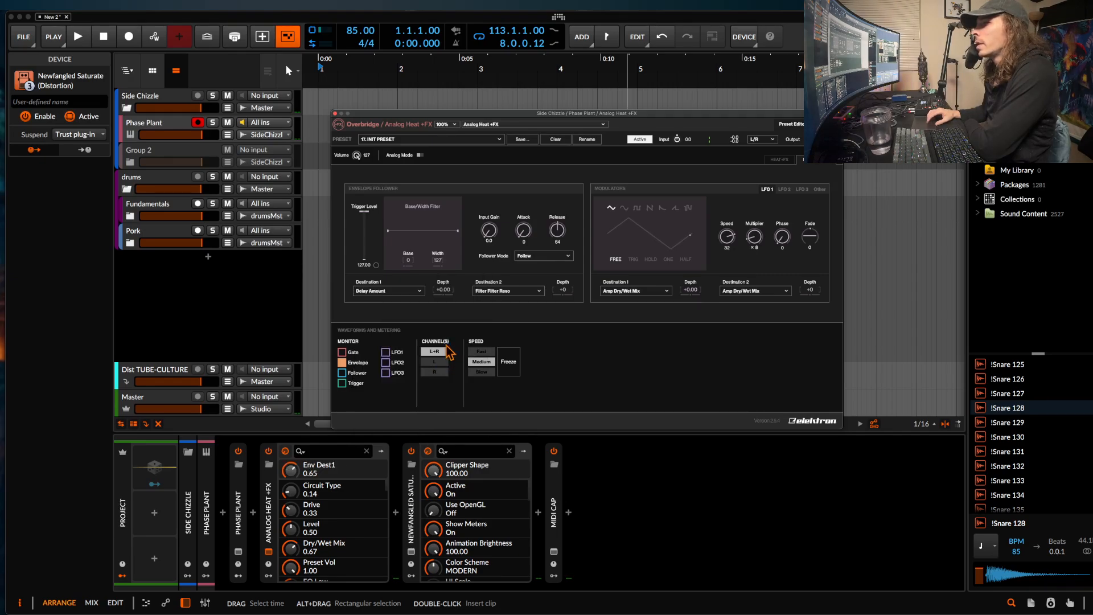
{"action": "left_click_drag", "start_coordinate": [445, 296], "coordinate": [433, 319]}
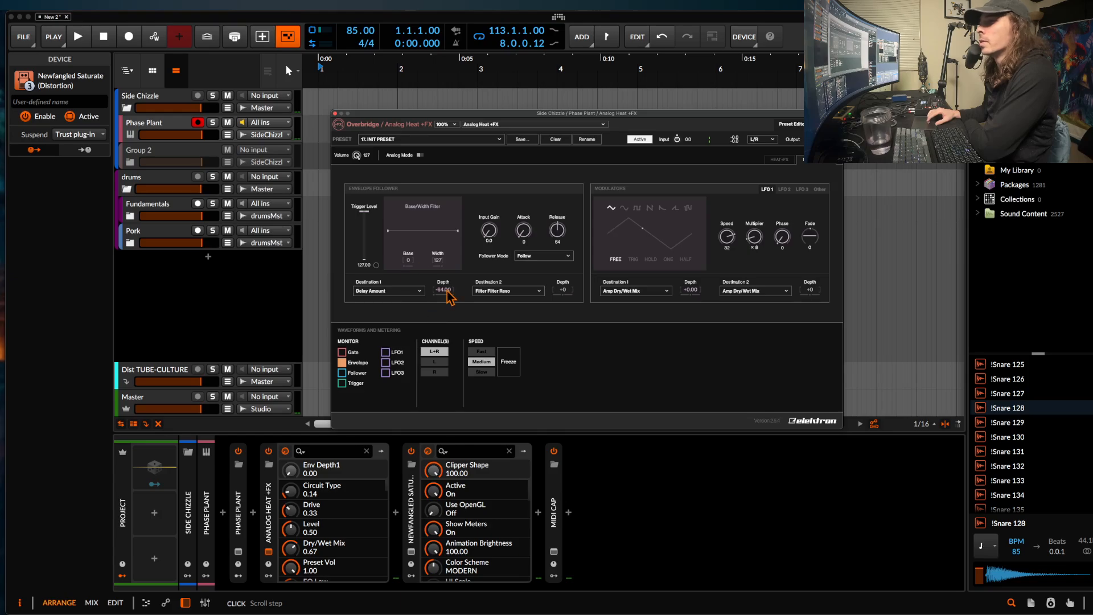
Assign the envelope follower's Destination 2 to Reverb Amount at depth -128, and lower the trigger level to about 40.
{"action": "left_click", "coordinate": [498, 291]}
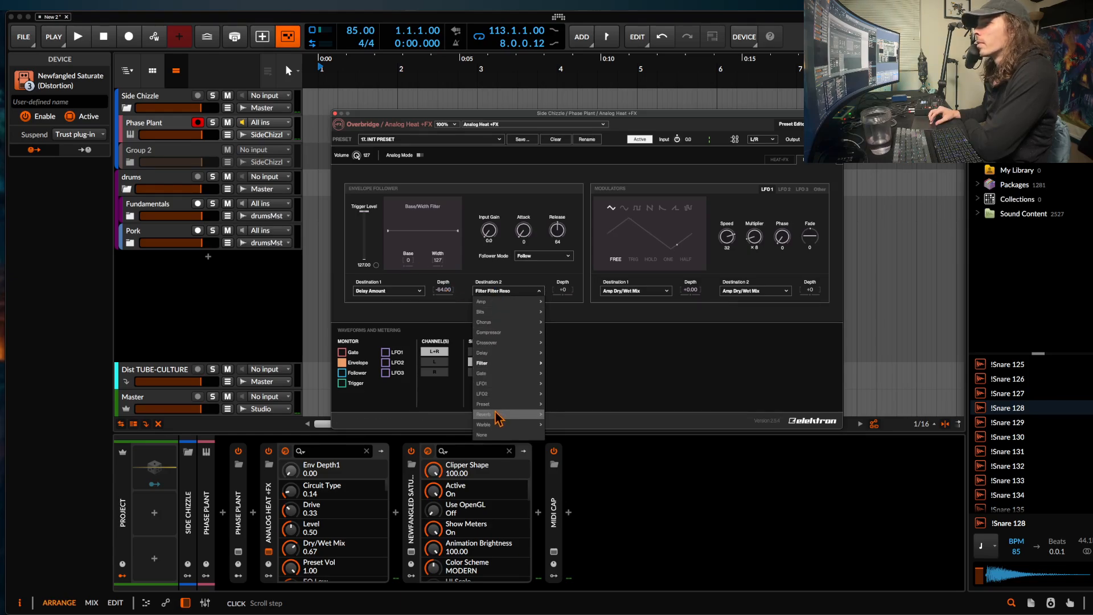
{"action": "mouse_move", "coordinate": [498, 418]}
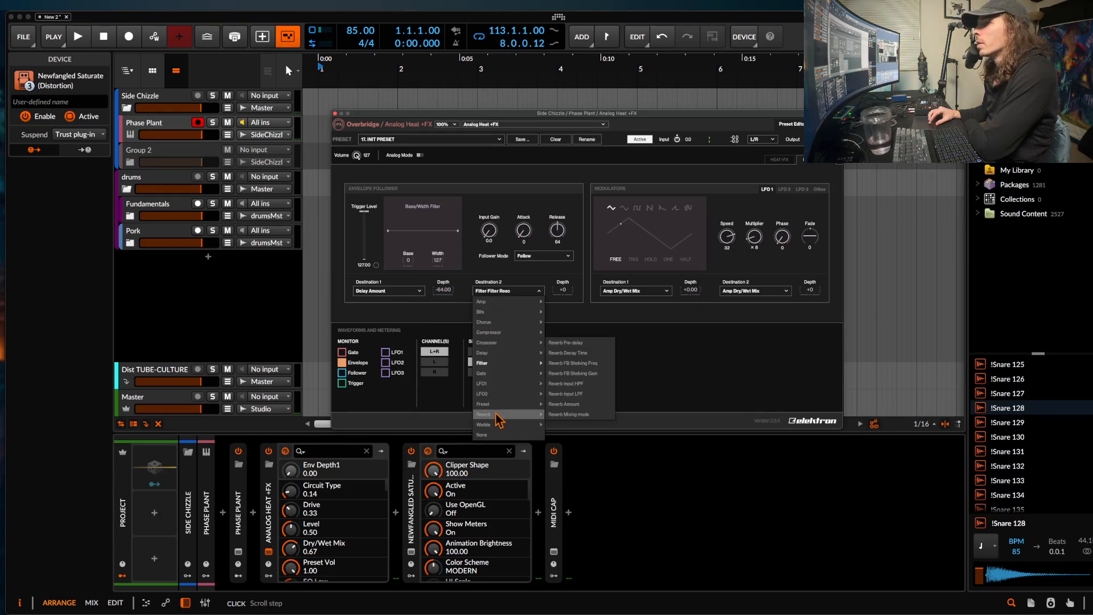
{"action": "left_click", "coordinate": [582, 405]}
{"action": "left_click_drag", "start_coordinate": [563, 290], "coordinate": [563, 341]}
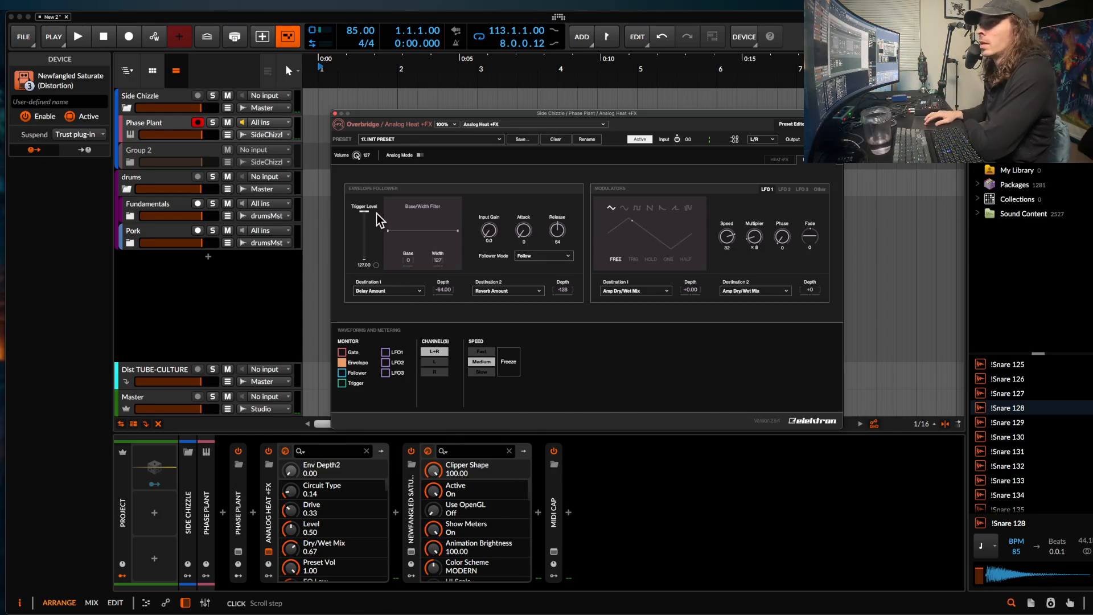
{"action": "left_click_drag", "start_coordinate": [365, 215], "coordinate": [368, 243]}
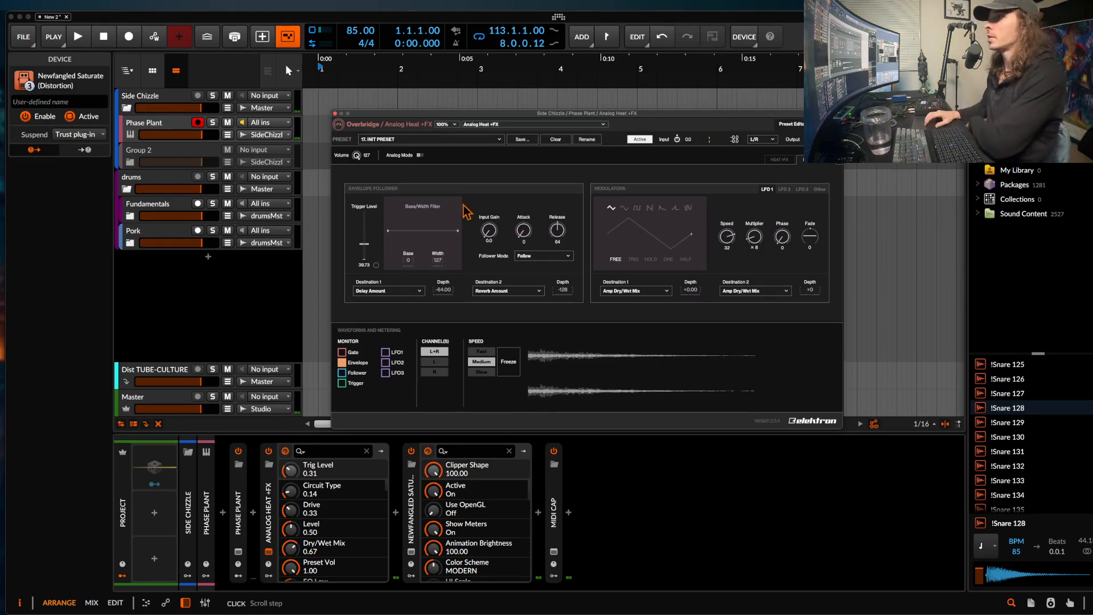
Lower the Heat block's dry/wet mix to about 0.56 and raise the Compressor's makeup gain to about 14.4 dB.
{"action": "left_click", "coordinate": [781, 160]}
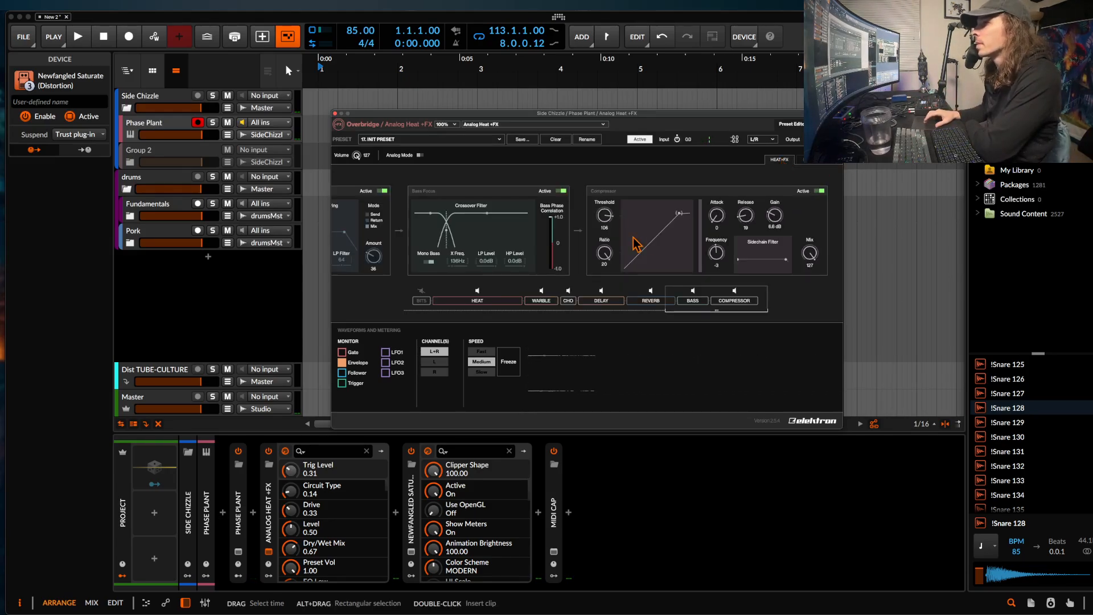
{"action": "left_click", "coordinate": [455, 303]}
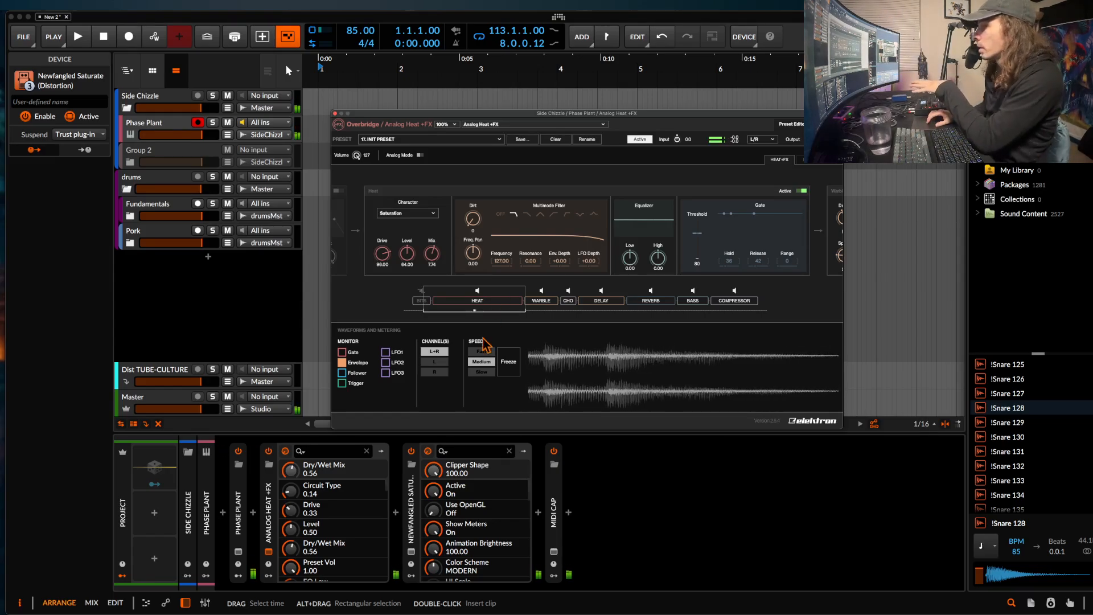
{"action": "left_click", "coordinate": [731, 308]}
{"action": "left_click_drag", "start_coordinate": [775, 224], "coordinate": [778, 190]}
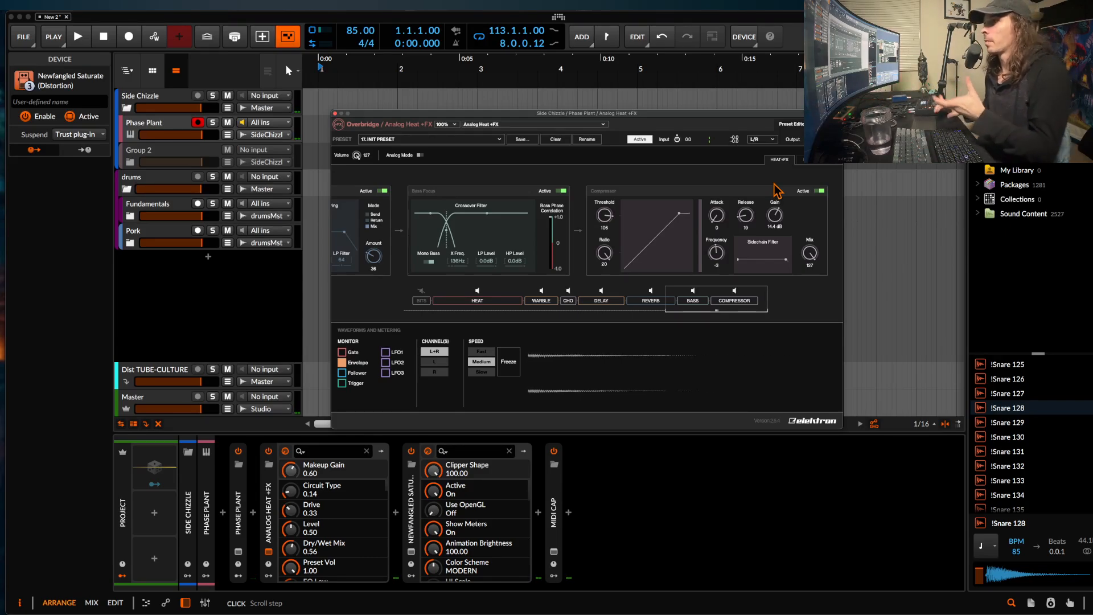
Raise the Dirt amount of the Heat block's multimode filter to about 126.
{"action": "scroll", "coordinate": [703, 199], "scroll_direction": "left", "scroll_amount": 4}
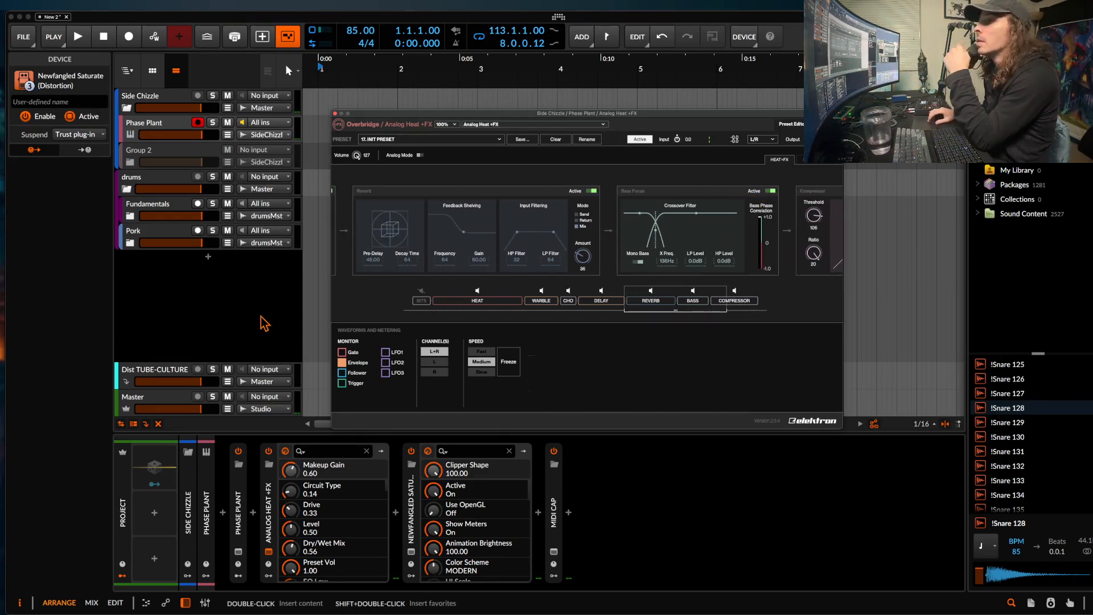
{"action": "left_click", "coordinate": [477, 301]}
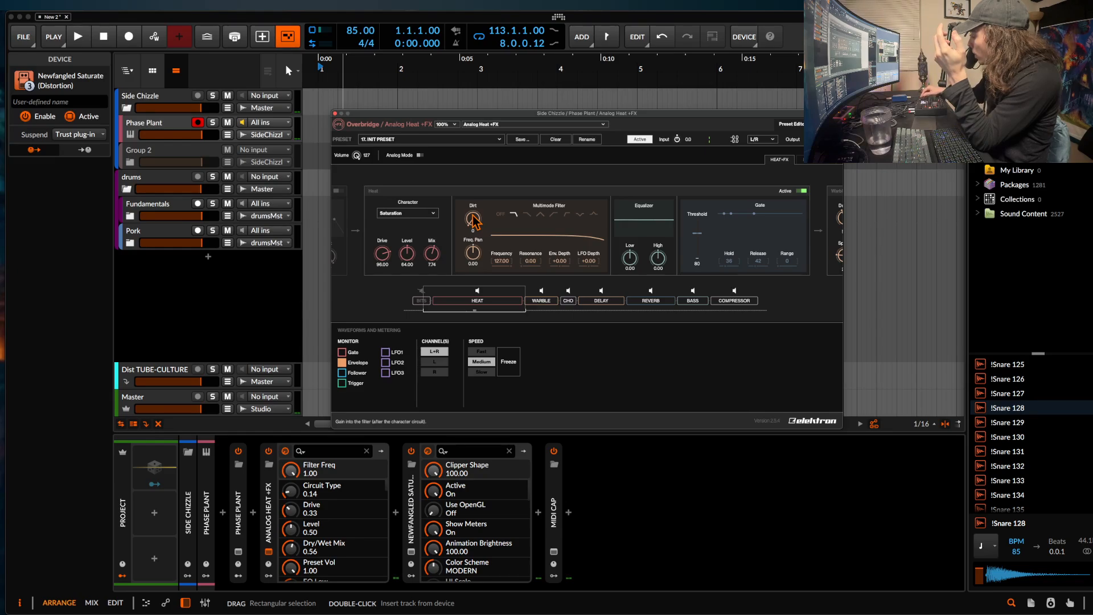
{"action": "scroll", "coordinate": [473, 222], "scroll_direction": "up", "scroll_amount": 2}
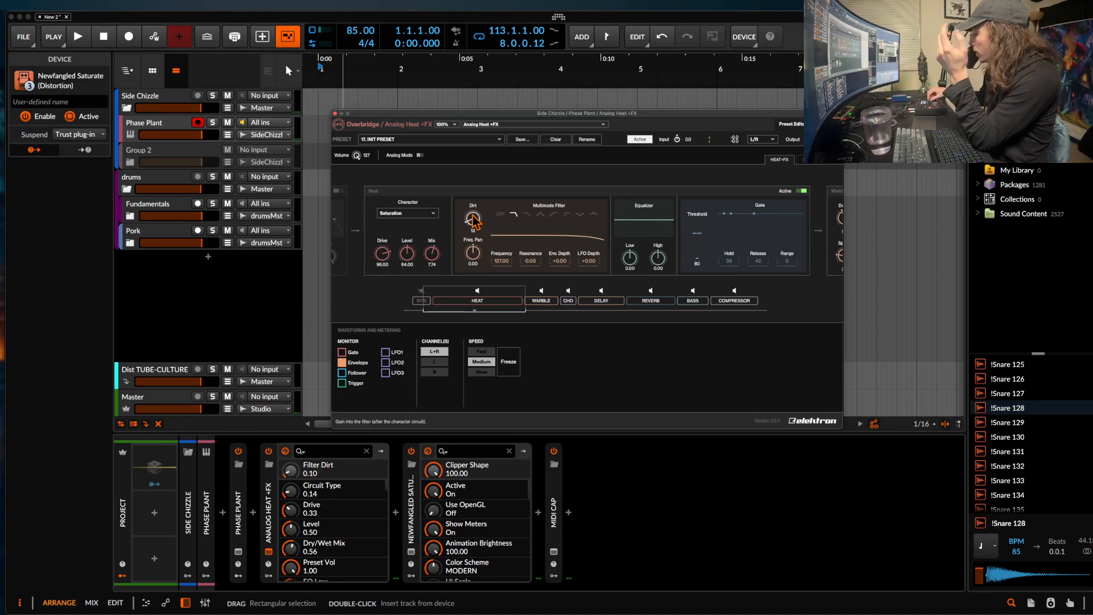
{"action": "scroll", "coordinate": [474, 222], "scroll_direction": "down", "scroll_amount": 4}
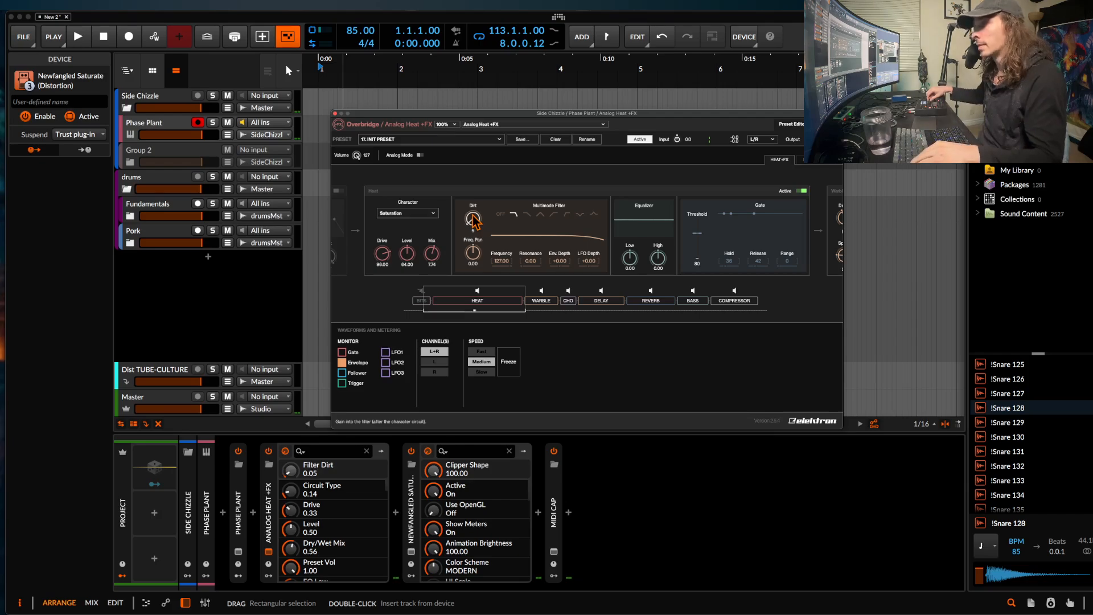
{"action": "scroll", "coordinate": [473, 216], "scroll_direction": "up", "scroll_amount": 20}
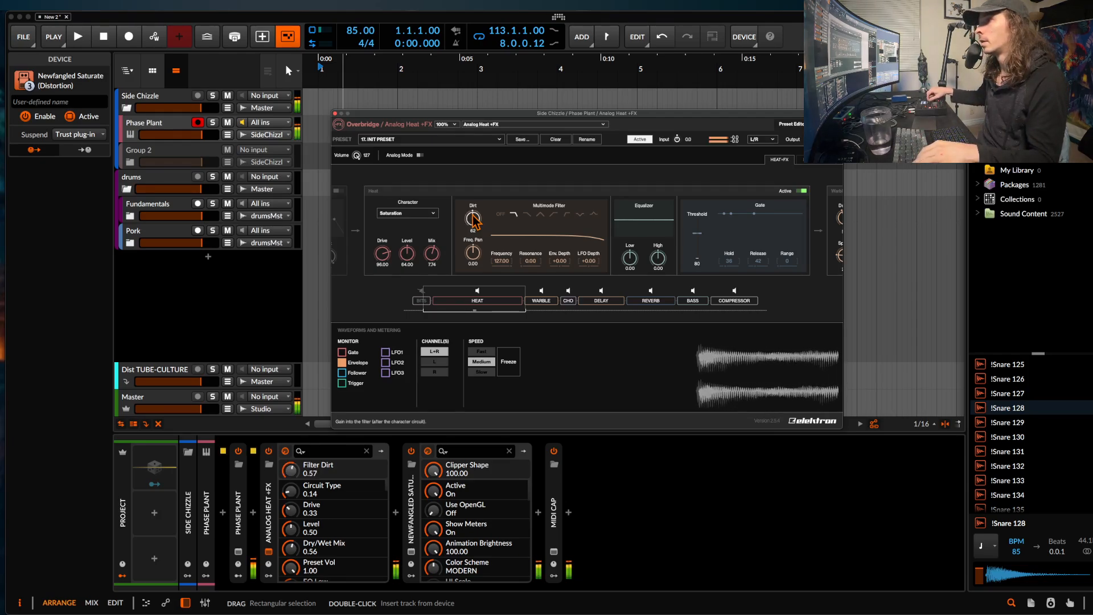
{"action": "scroll", "coordinate": [474, 221], "scroll_direction": "up", "scroll_amount": 9}
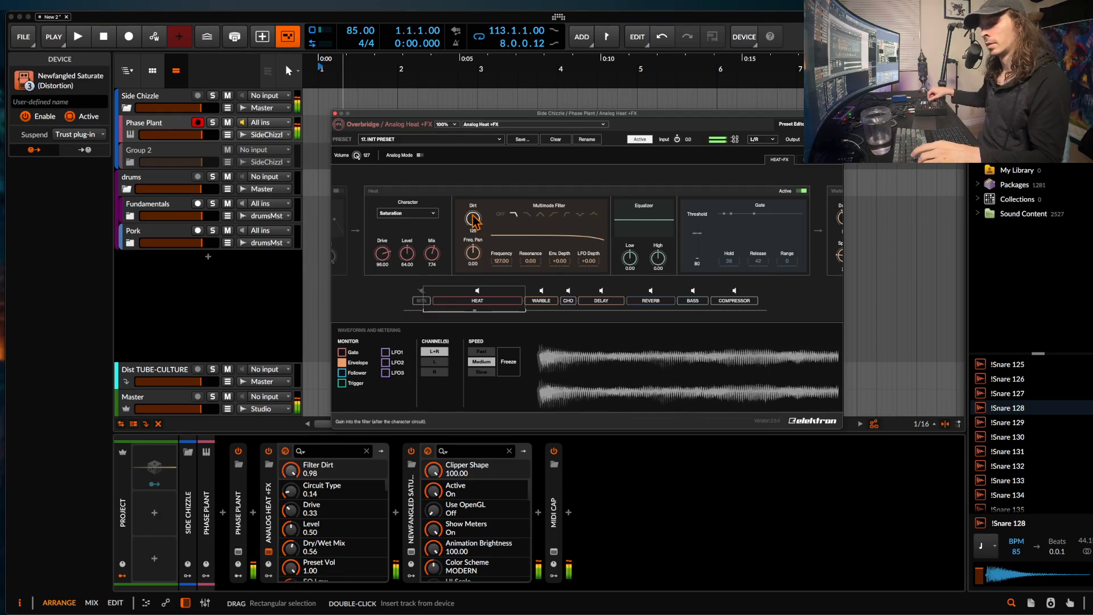
{"action": "scroll", "coordinate": [473, 222], "scroll_direction": "up", "scroll_amount": 4}
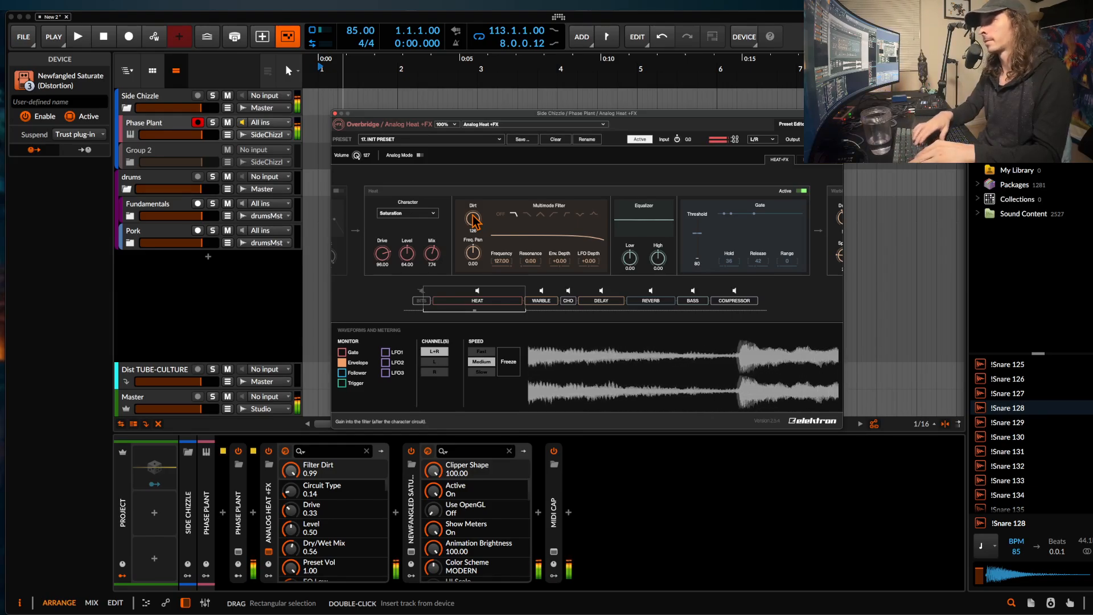
Lengthen the Phase Plant envelope's attack to about 1.03 s, straighten its attack curve, and close the synth.
{"action": "left_click", "coordinate": [238, 551]}
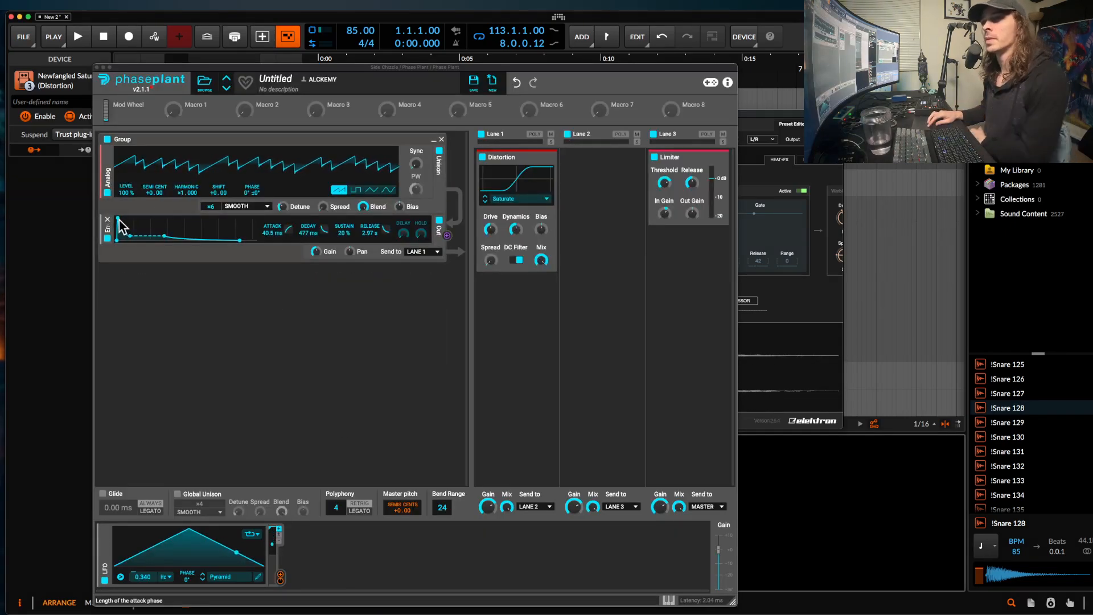
{"action": "left_click_drag", "start_coordinate": [118, 219], "coordinate": [124, 242]}
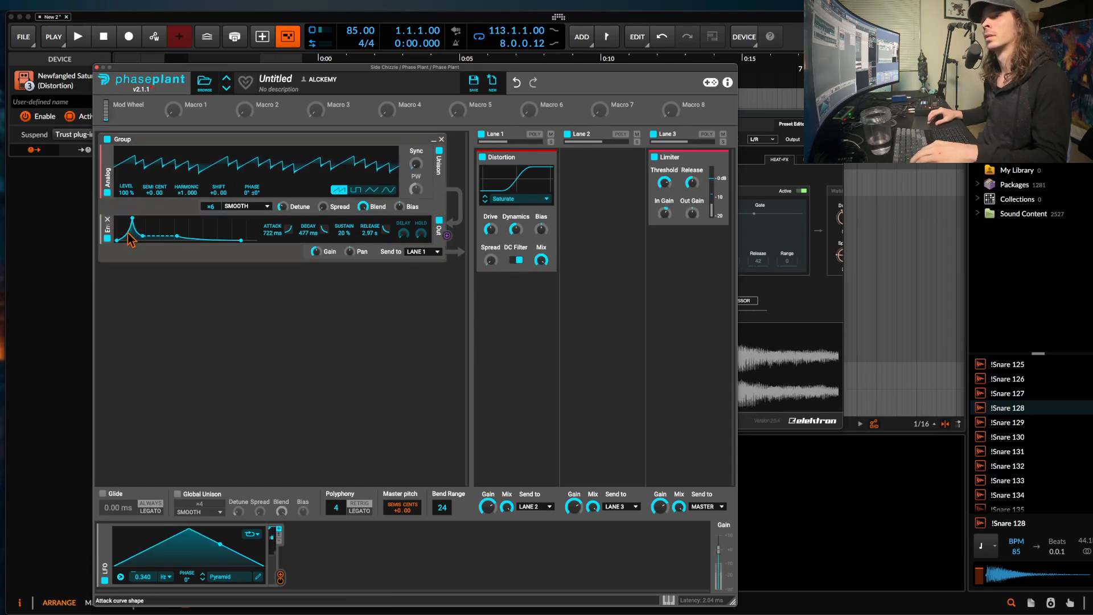
{"action": "left_click_drag", "start_coordinate": [132, 218], "coordinate": [135, 220]}
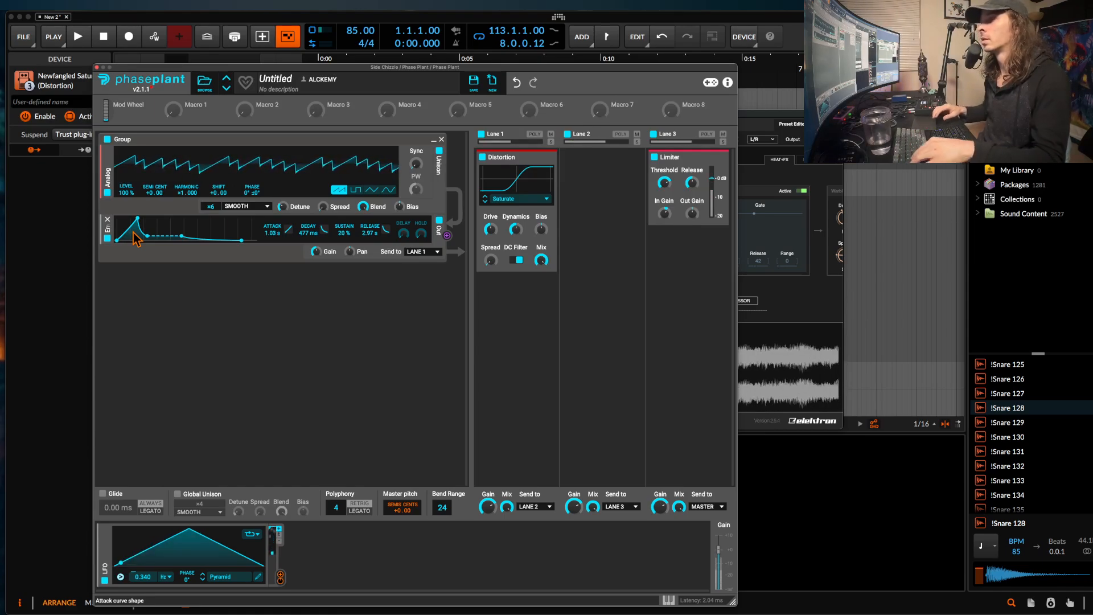
{"action": "left_click", "coordinate": [97, 67]}
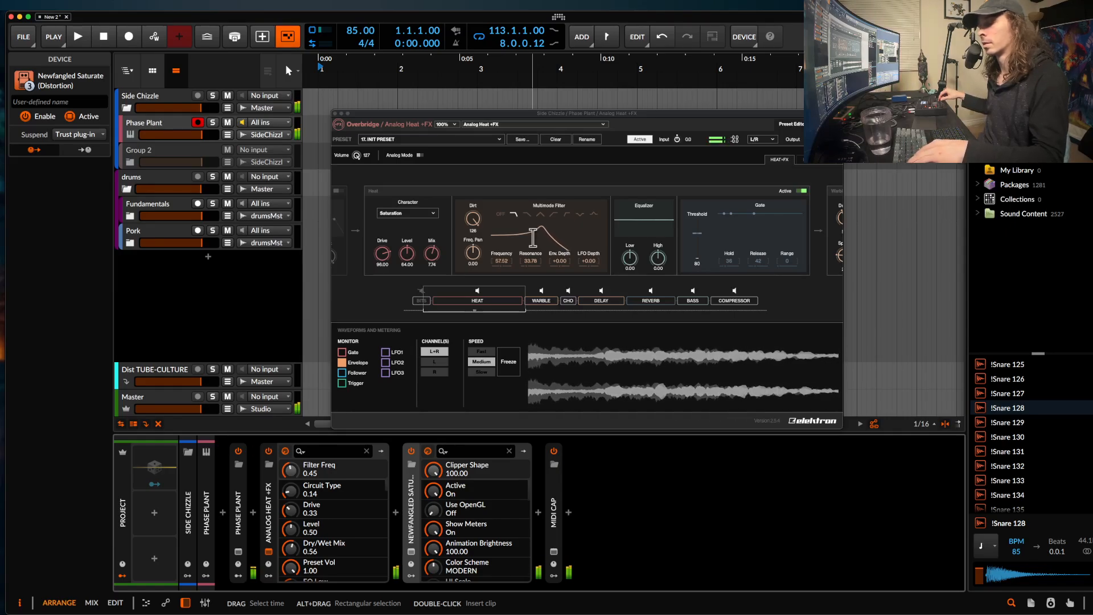
Close the Analog Heat +FX plug-in window.
{"action": "key", "text": "3"}
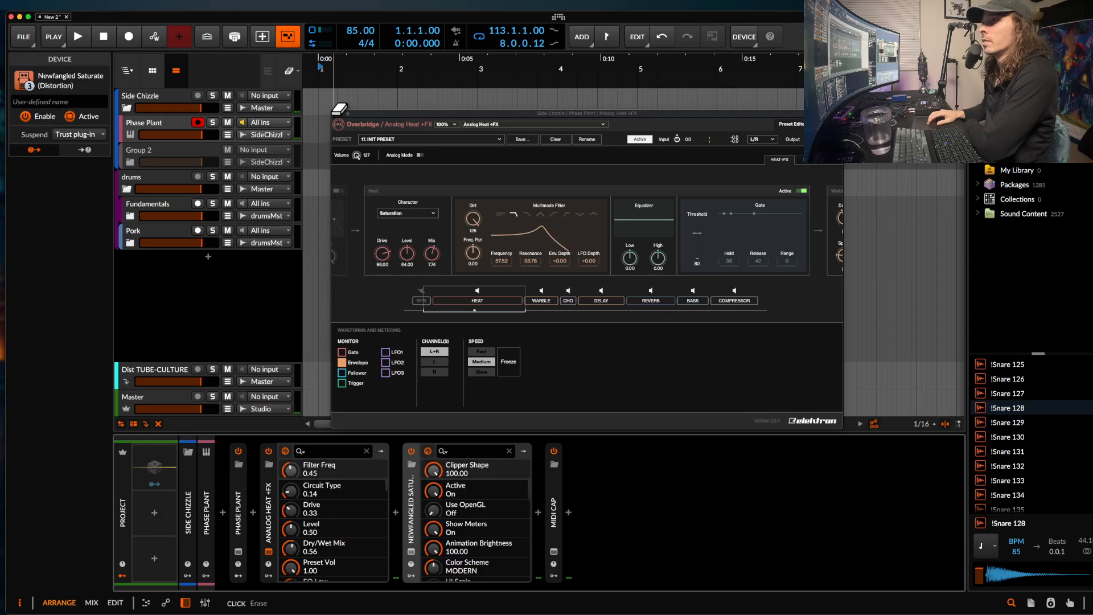
{"action": "left_click", "coordinate": [335, 116]}
{"action": "left_click", "coordinate": [336, 113]}
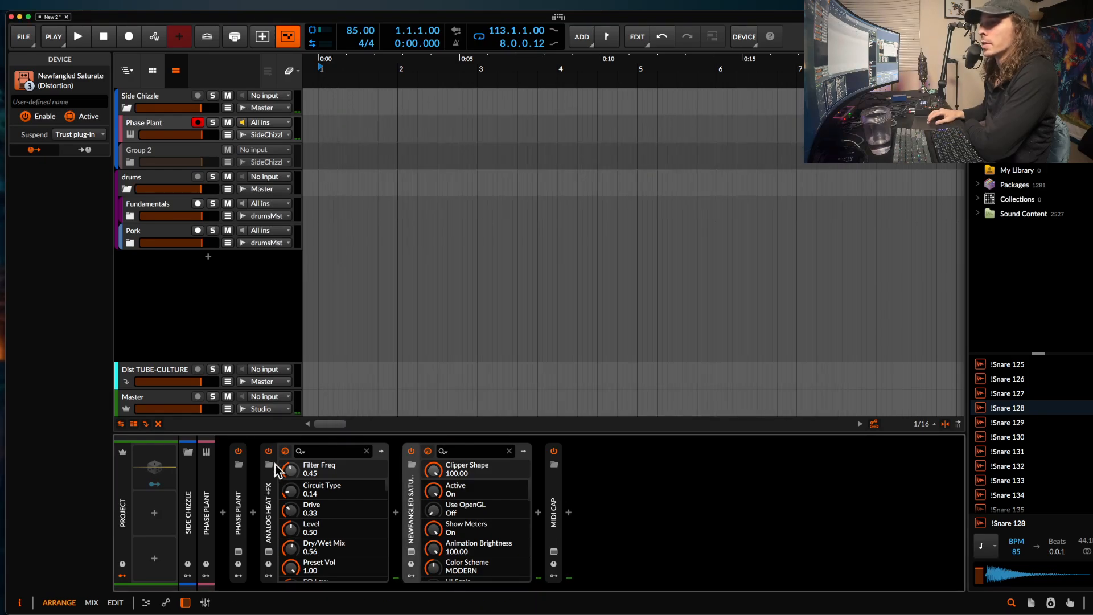
Try the polyphonic mode on Phase Plant's Lane 1.
{"action": "left_click", "coordinate": [238, 551]}
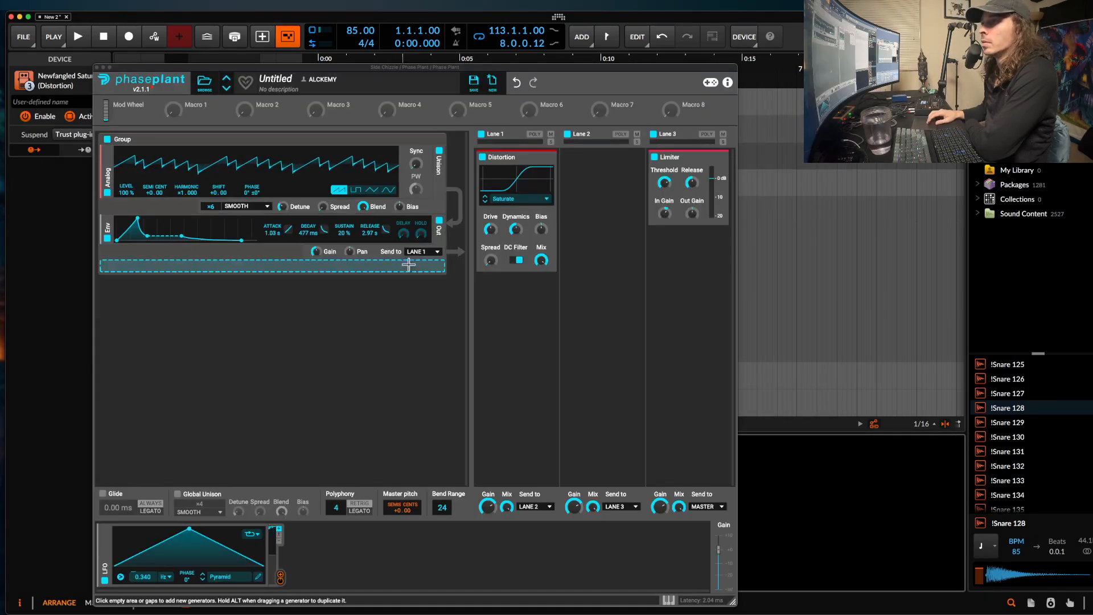
{"action": "left_click", "coordinate": [535, 137]}
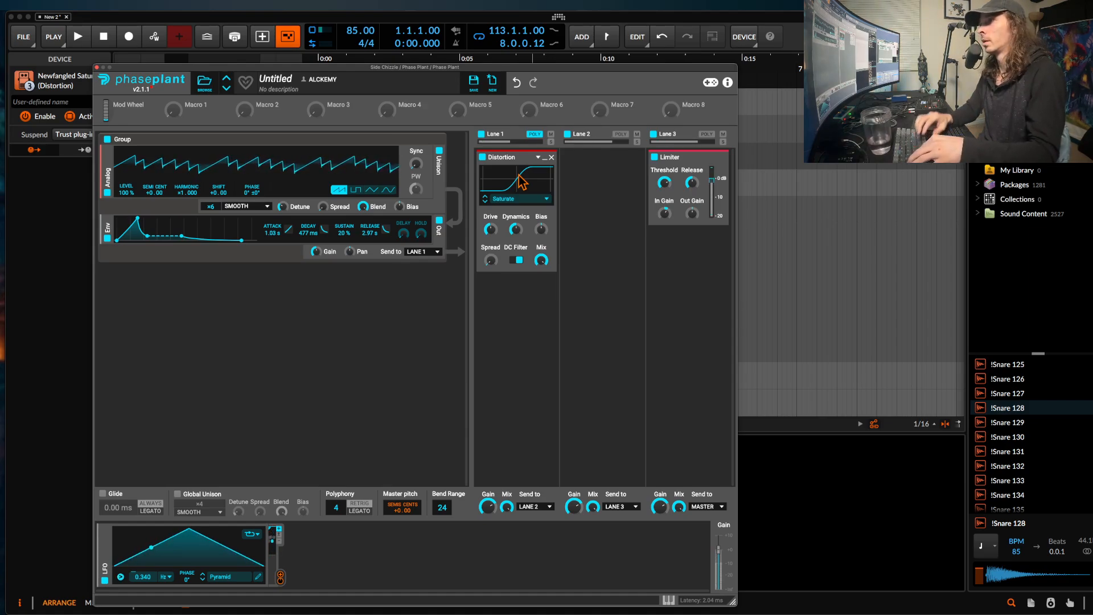
{"action": "left_click", "coordinate": [535, 135]}
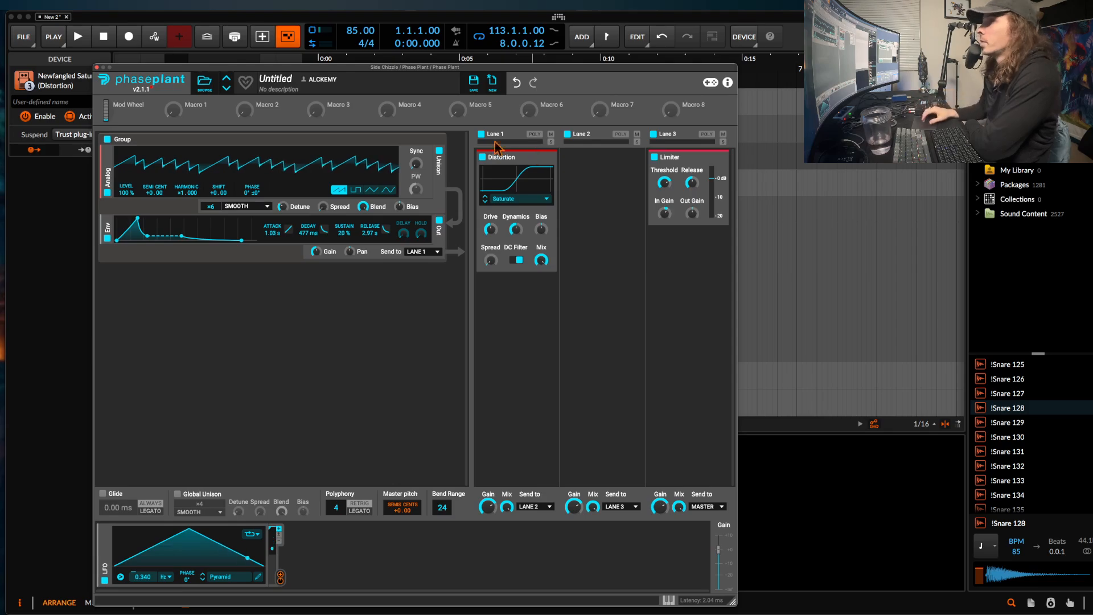
{"action": "left_click", "coordinate": [97, 67]}
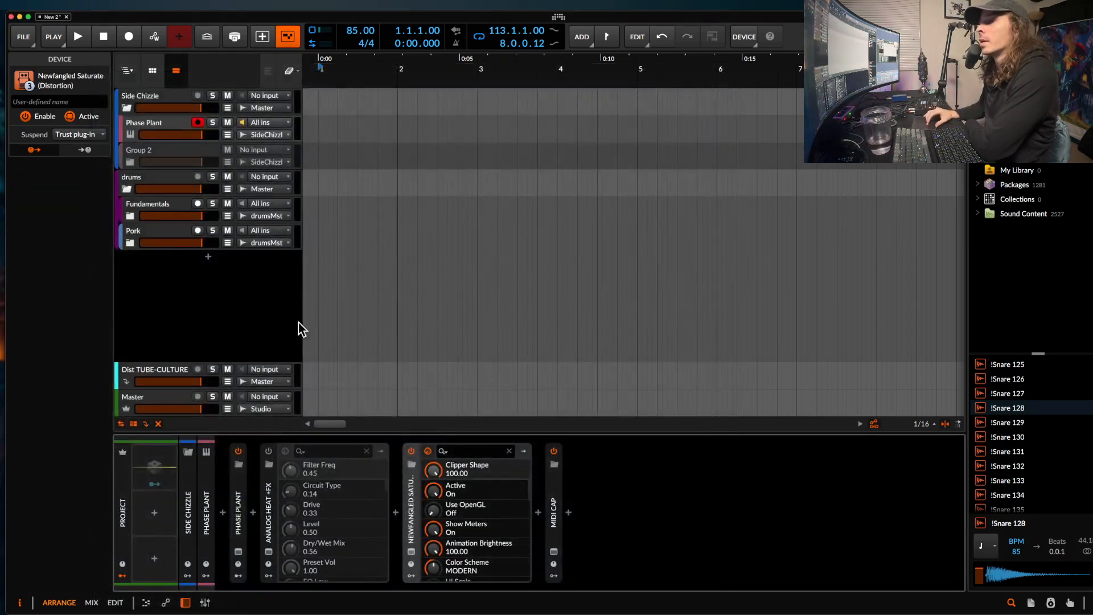
Set the arranger start position to 1.1.1 with the pointer tool and bypass the Analog Heat +FX device.
{"action": "left_click", "coordinate": [269, 456]}
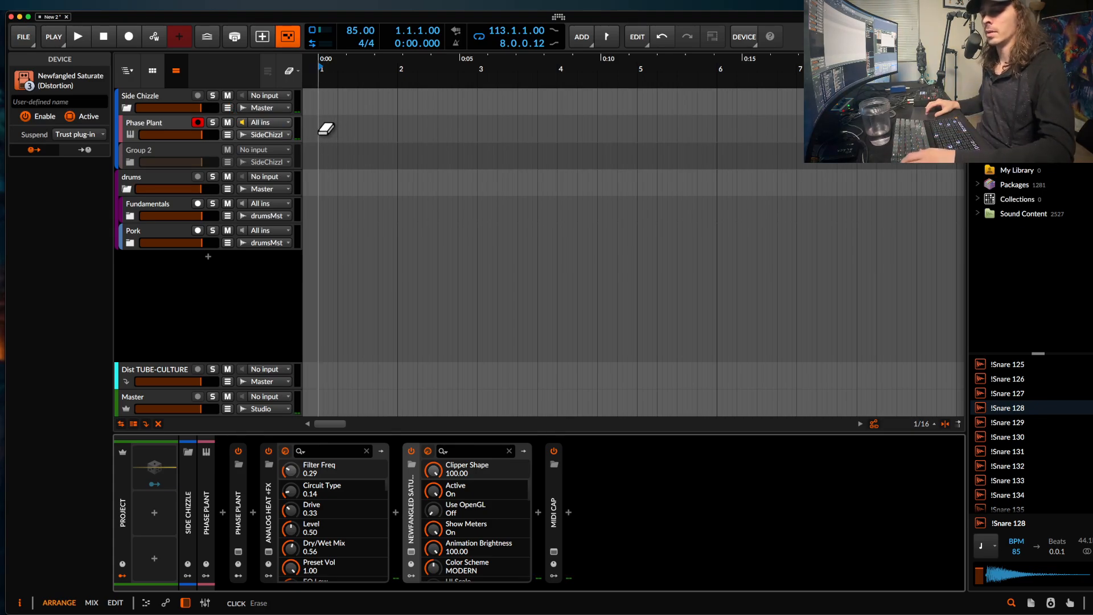
{"action": "key", "text": "1"}
{"action": "left_click", "coordinate": [318, 133]}
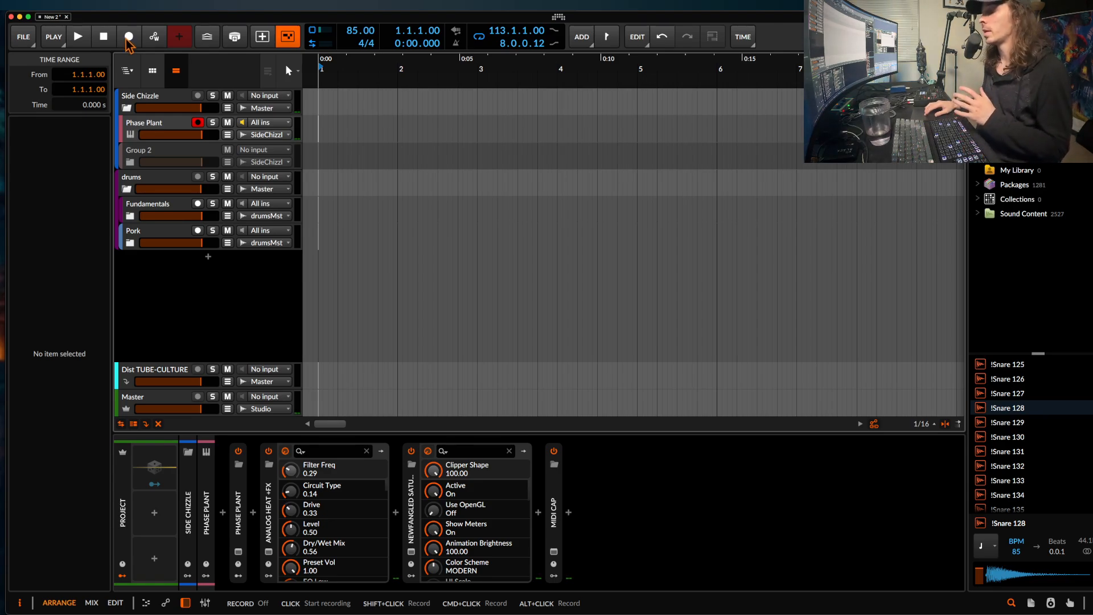
{"action": "left_click", "coordinate": [268, 452]}
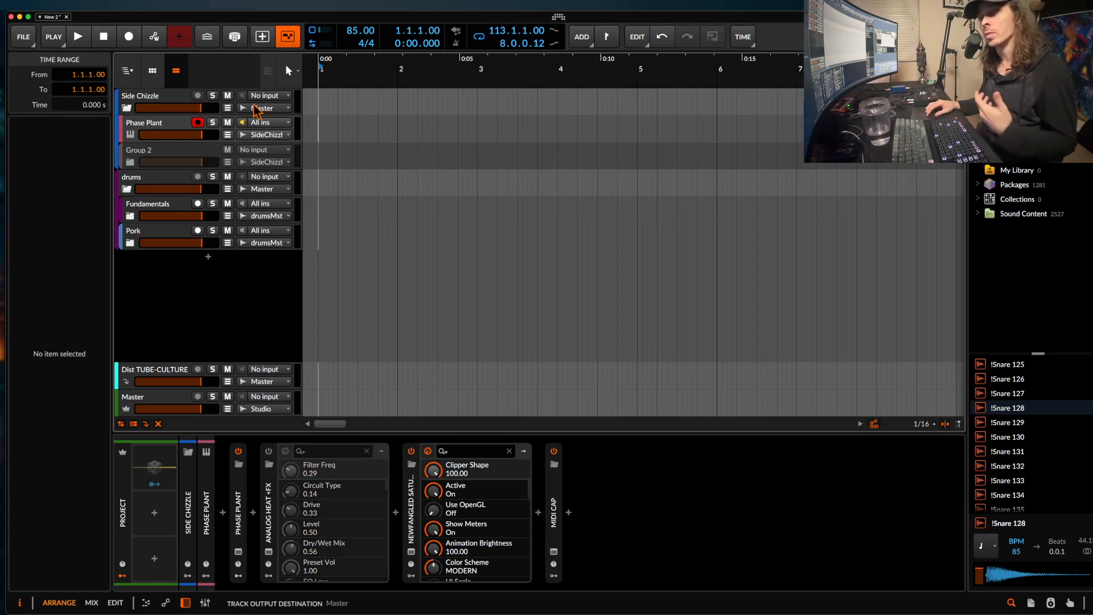
{"action": "scroll", "coordinate": [421, 118], "scroll_direction": "down", "scroll_amount": 1}
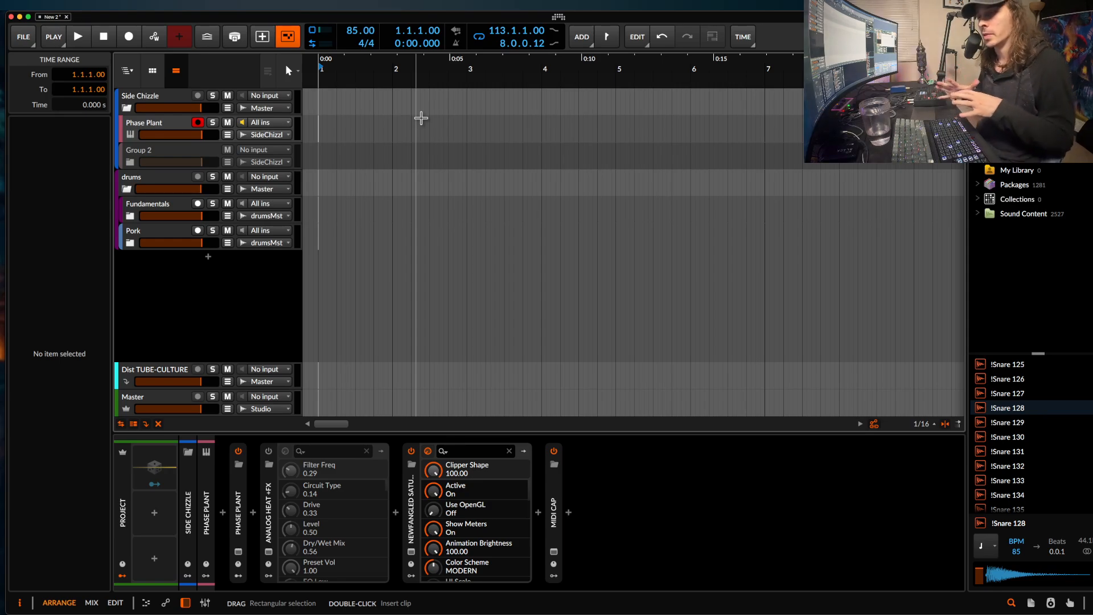
Record a note clip on the Phase Plant track from bar 1 and trim its length to 16 bars.
{"action": "left_click", "coordinate": [130, 38]}
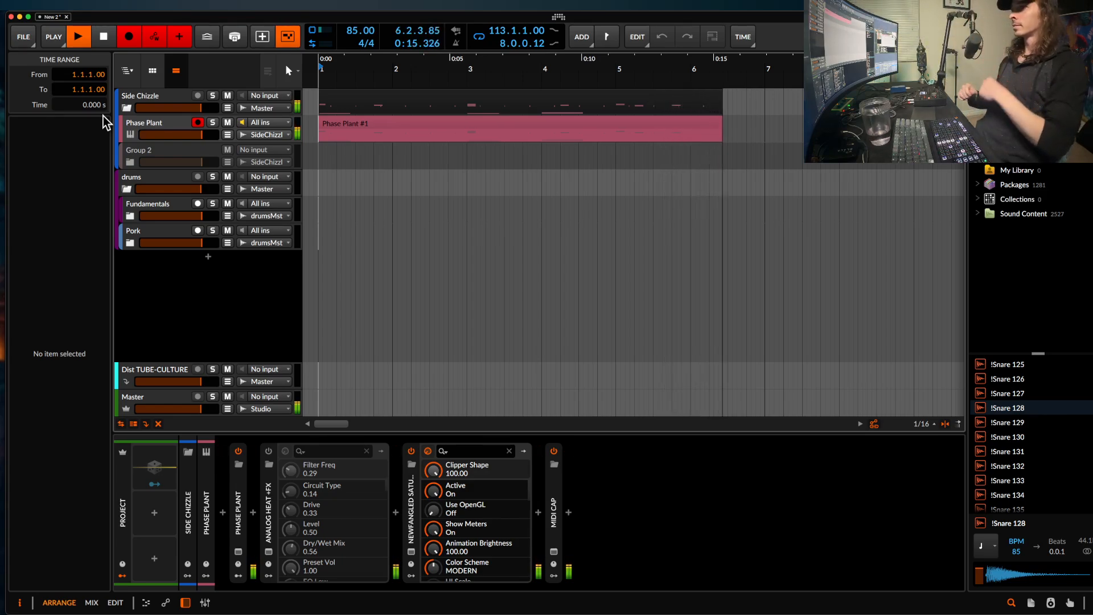
{"action": "scroll", "coordinate": [366, 150], "scroll_direction": "down", "scroll_amount": 5}
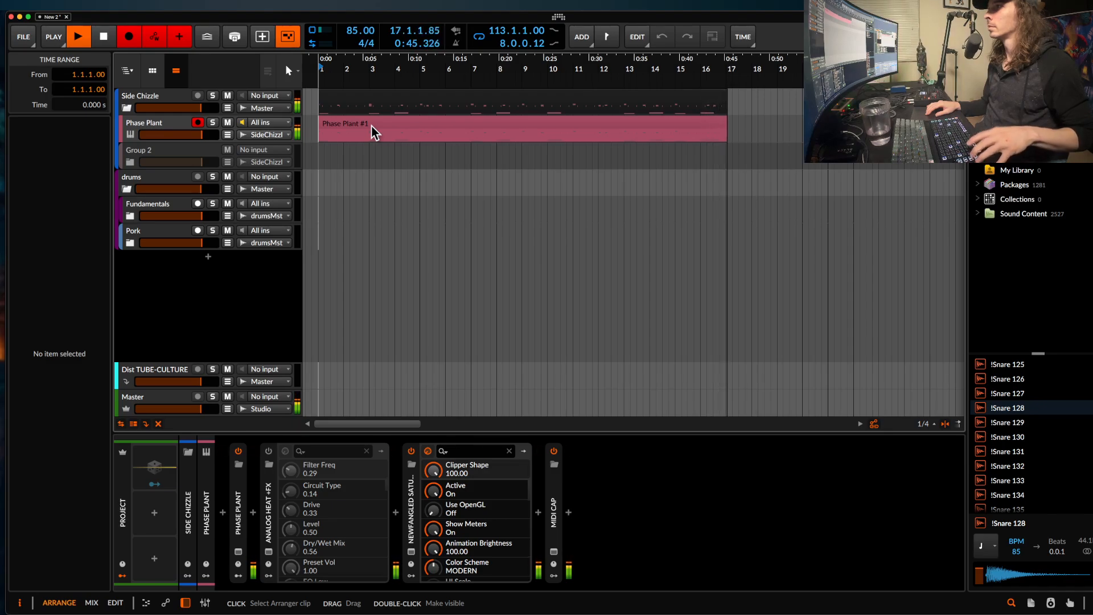
{"action": "key", "text": "space"}
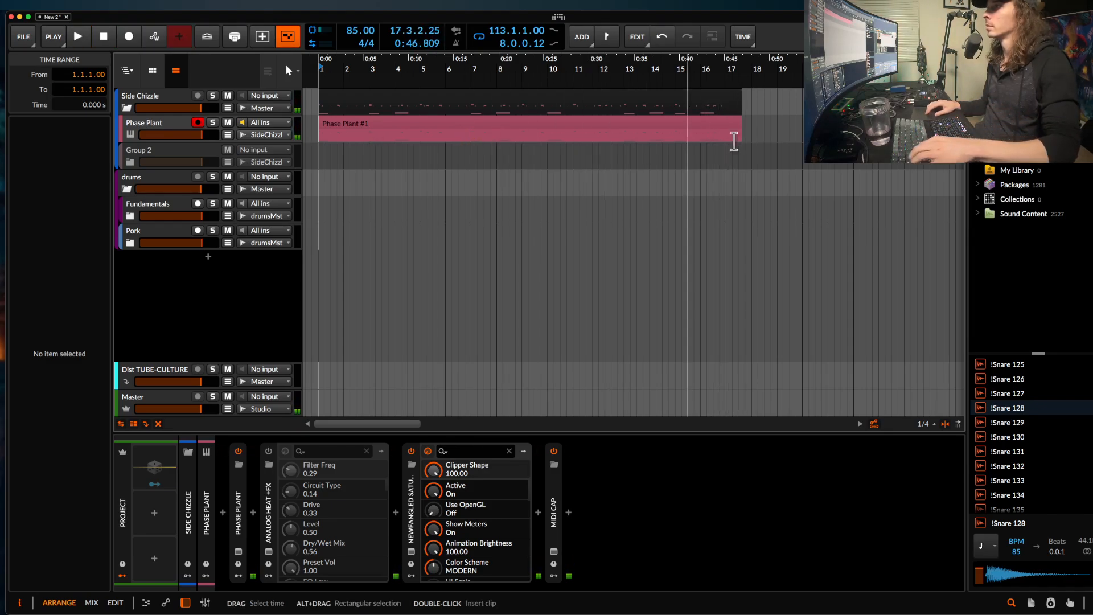
{"action": "left_click_drag", "start_coordinate": [737, 121], "coordinate": [725, 121]}
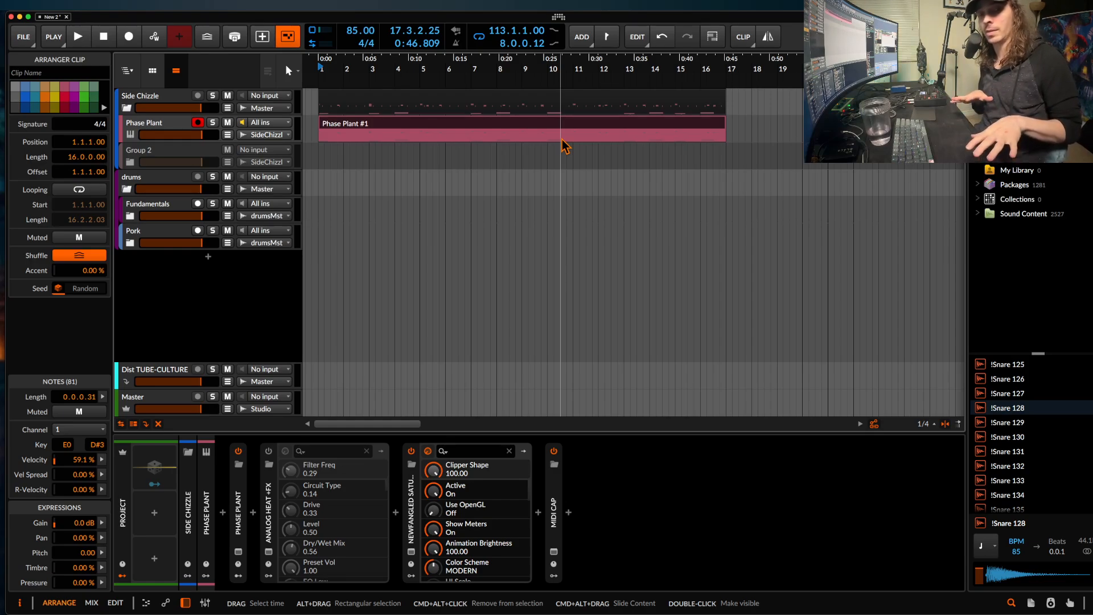
Re-enable the Analog Heat +FX device and play the recorded clip from bar 1.
{"action": "left_click", "coordinate": [476, 123]}
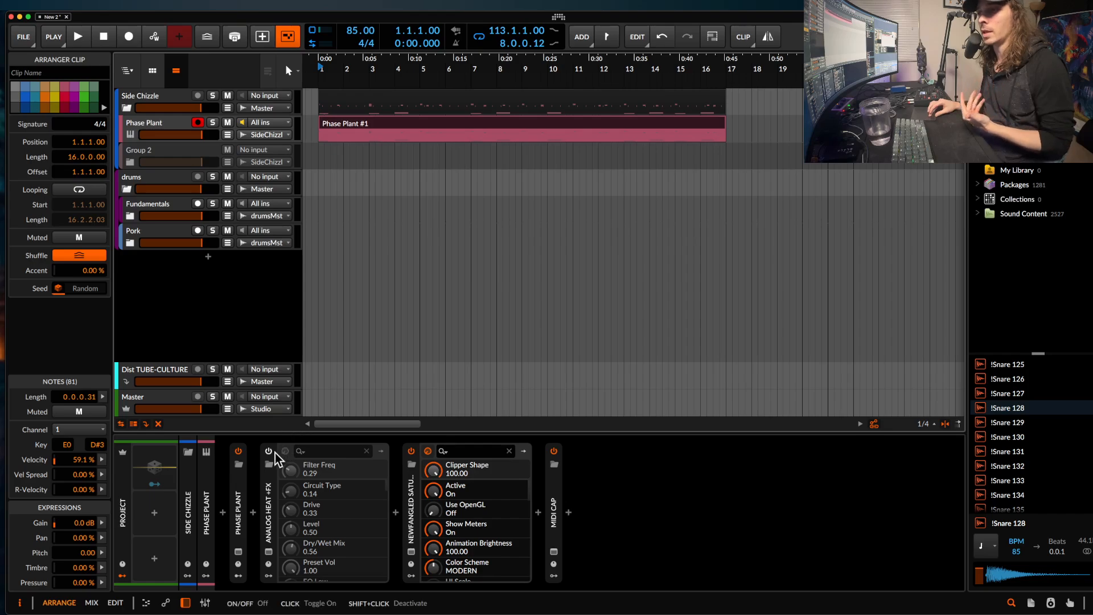
{"action": "left_click", "coordinate": [268, 451]}
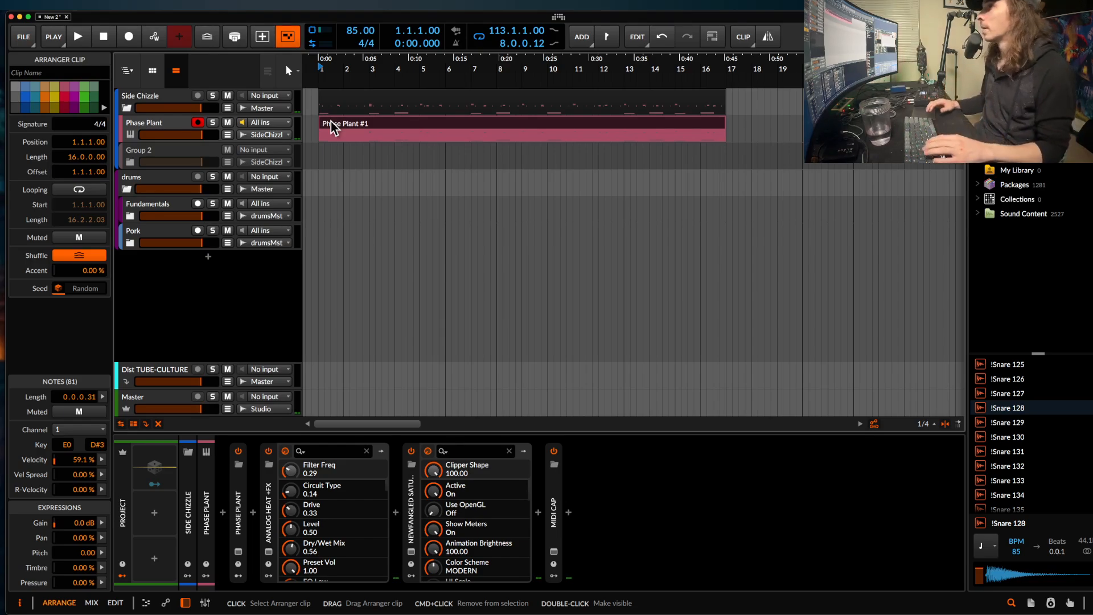
{"action": "key", "text": "space"}
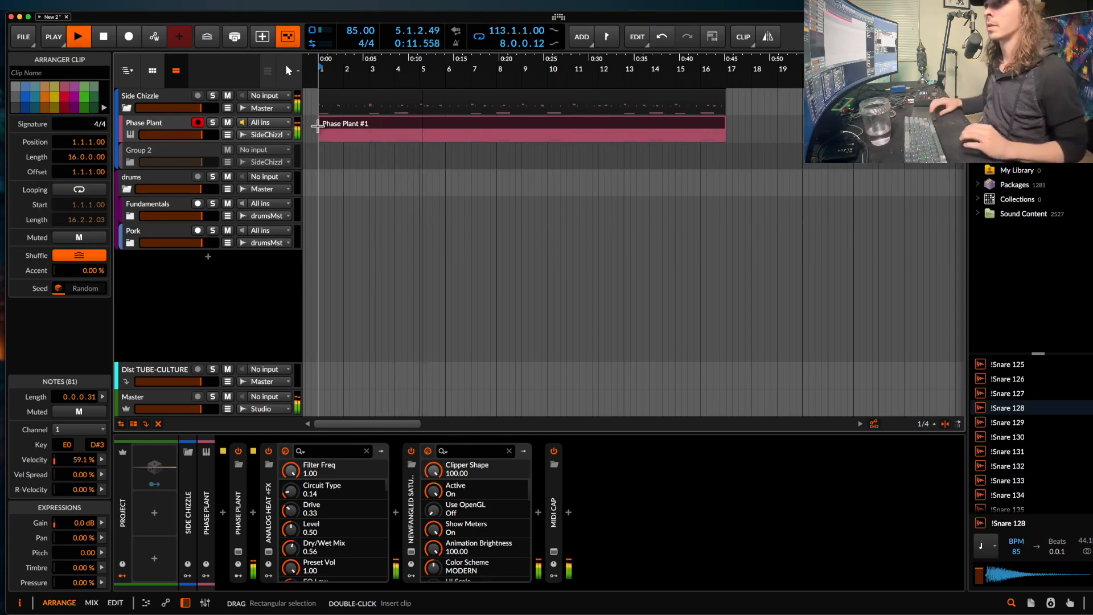
Disarm the Phase Plant track and set the arranger loop range to the 16-bar clip.
{"action": "left_click", "coordinate": [199, 123]}
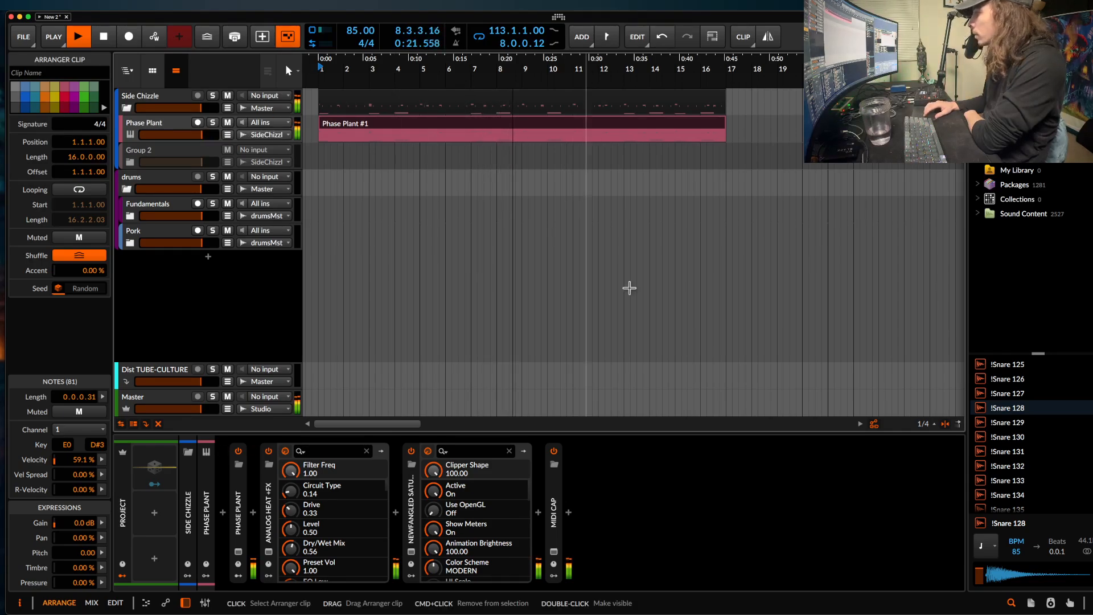
{"action": "left_click", "coordinate": [1003, 438]}
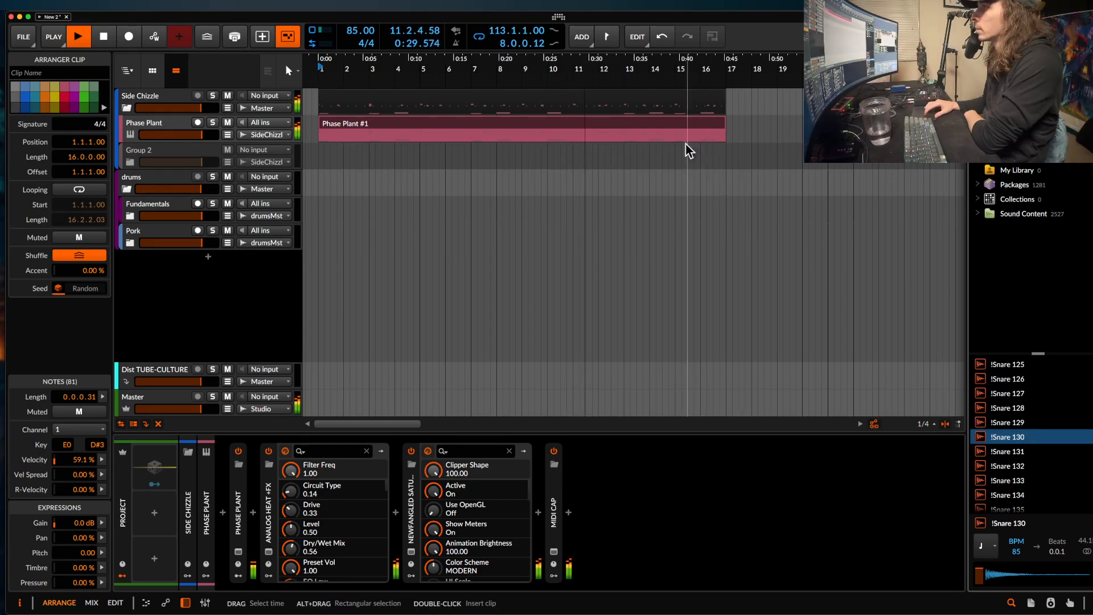
{"action": "left_click", "coordinate": [678, 124]}
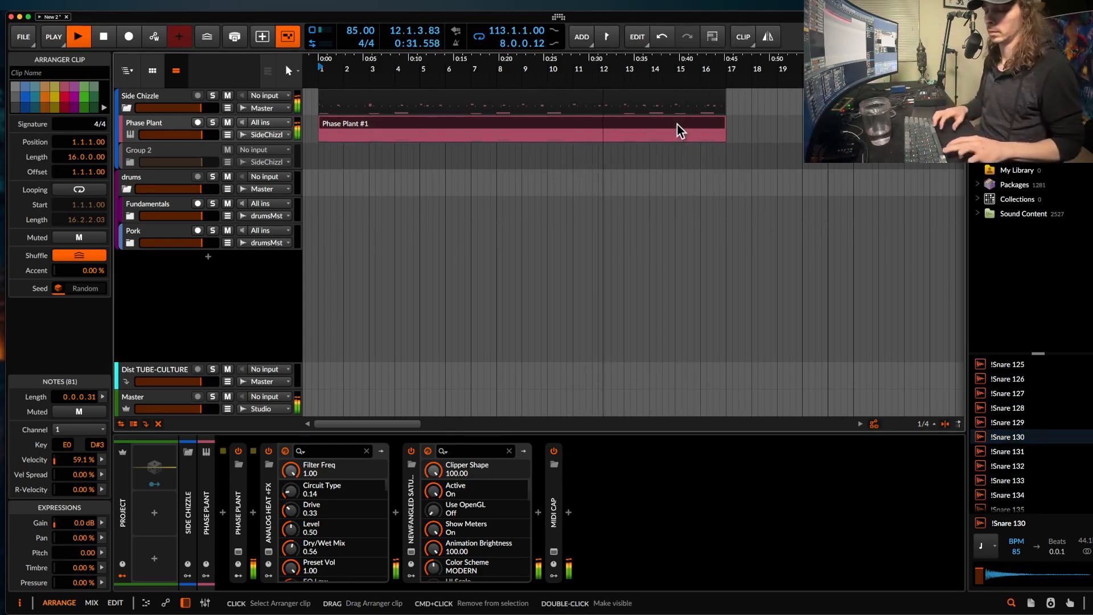
{"action": "key", "text": "super+l"}
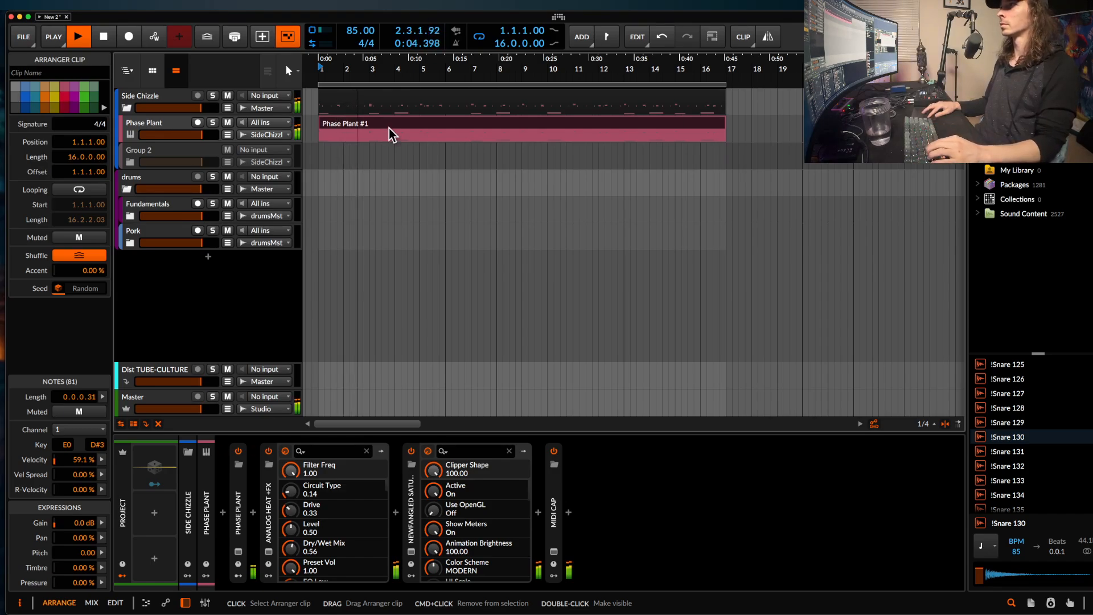
Stop playback and open the Phase Plant #1 clip in the note editor.
{"action": "scroll", "coordinate": [389, 128], "scroll_direction": "down", "scroll_amount": 1}
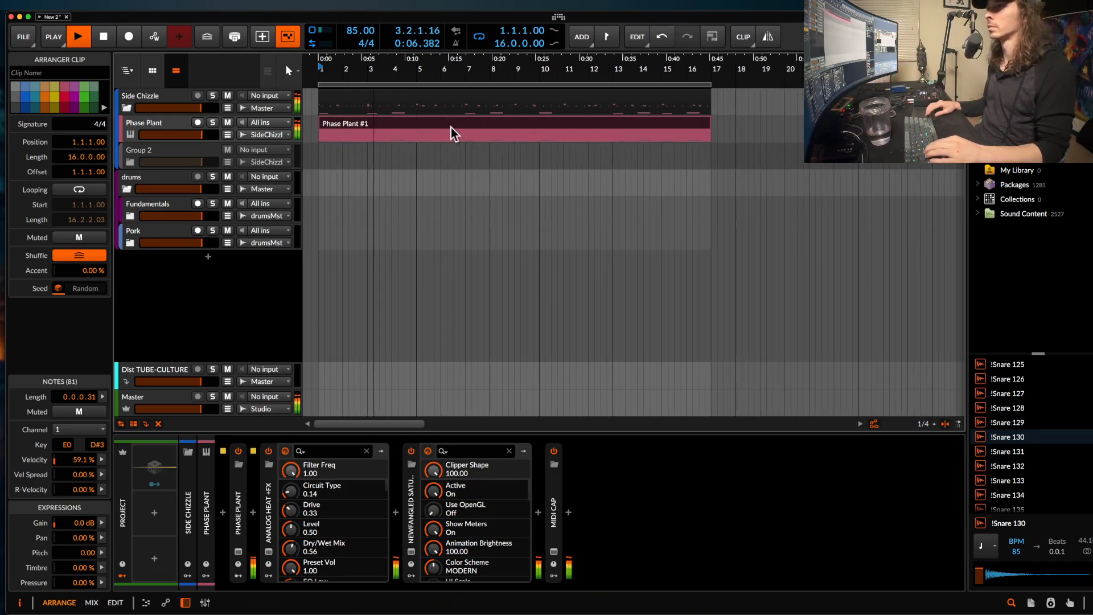
{"action": "scroll", "coordinate": [449, 128], "scroll_direction": "up", "scroll_amount": 3}
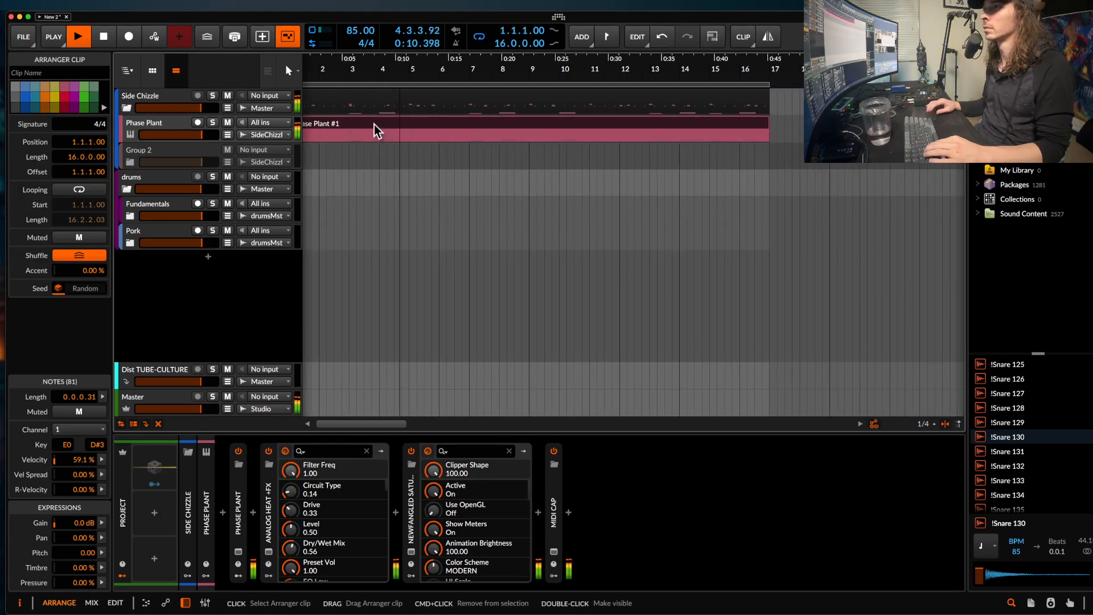
{"action": "key", "text": "space"}
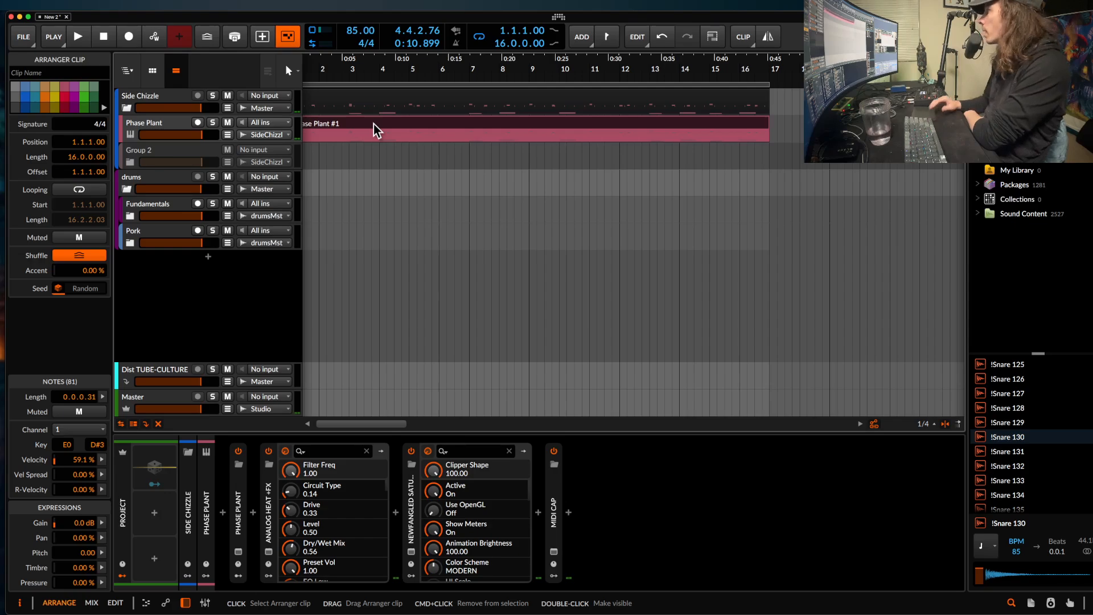
{"action": "double_click", "coordinate": [373, 124]}
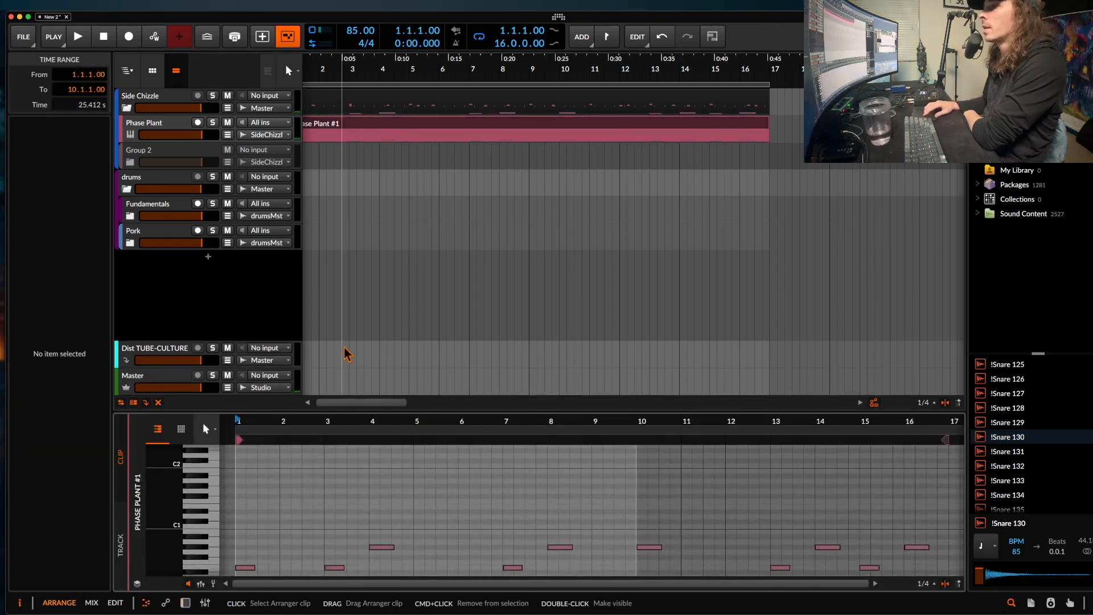
Examine the recorded notes across the clip's full length and pitch range, from the bass notes to the melody around C3.
{"action": "scroll", "coordinate": [326, 504], "scroll_direction": "down", "scroll_amount": 5}
{"action": "scroll", "coordinate": [325, 504], "scroll_direction": "down", "scroll_amount": 1}
{"action": "scroll", "coordinate": [325, 503], "scroll_direction": "up", "scroll_amount": 3}
{"action": "scroll", "coordinate": [324, 503], "scroll_direction": "down", "scroll_amount": 5}
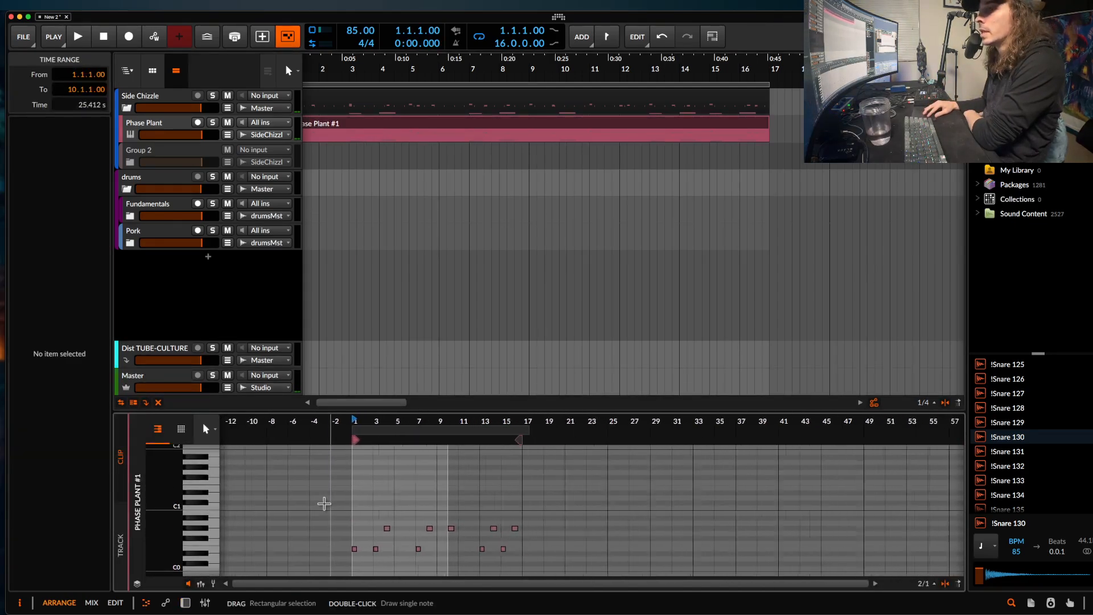
{"action": "scroll", "coordinate": [324, 503], "scroll_direction": "down", "scroll_amount": 4}
{"action": "scroll", "coordinate": [324, 503], "scroll_direction": "right", "scroll_amount": 1}
{"action": "scroll", "coordinate": [324, 504], "scroll_direction": "up", "scroll_amount": 6}
{"action": "scroll", "coordinate": [324, 503], "scroll_direction": "left", "scroll_amount": 1}
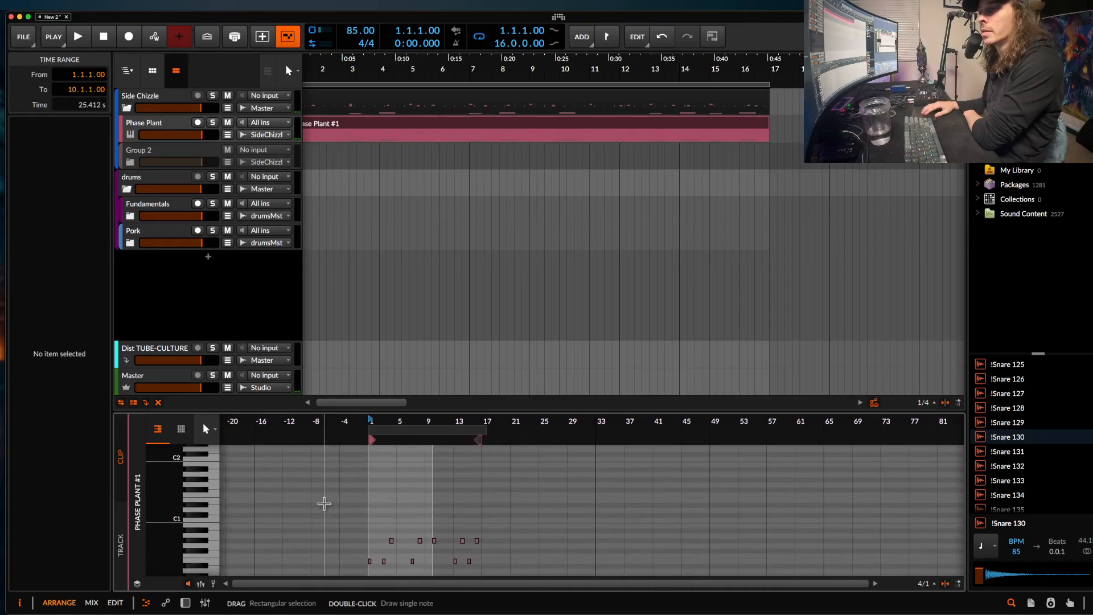
{"action": "scroll", "coordinate": [324, 504], "scroll_direction": "down", "scroll_amount": 2}
{"action": "scroll", "coordinate": [324, 503], "scroll_direction": "down", "scroll_amount": 2}
{"action": "scroll", "coordinate": [324, 503], "scroll_direction": "right", "scroll_amount": 2}
{"action": "scroll", "coordinate": [324, 504], "scroll_direction": "down", "scroll_amount": 2}
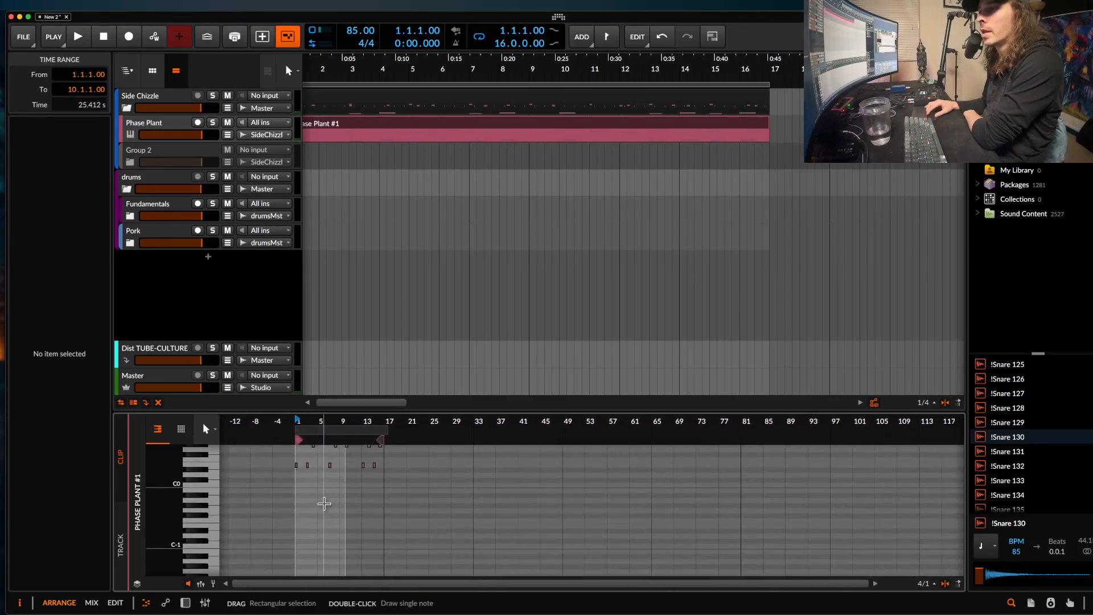
{"action": "scroll", "coordinate": [324, 503], "scroll_direction": "left", "scroll_amount": 1}
{"action": "scroll", "coordinate": [324, 503], "scroll_direction": "up", "scroll_amount": 5}
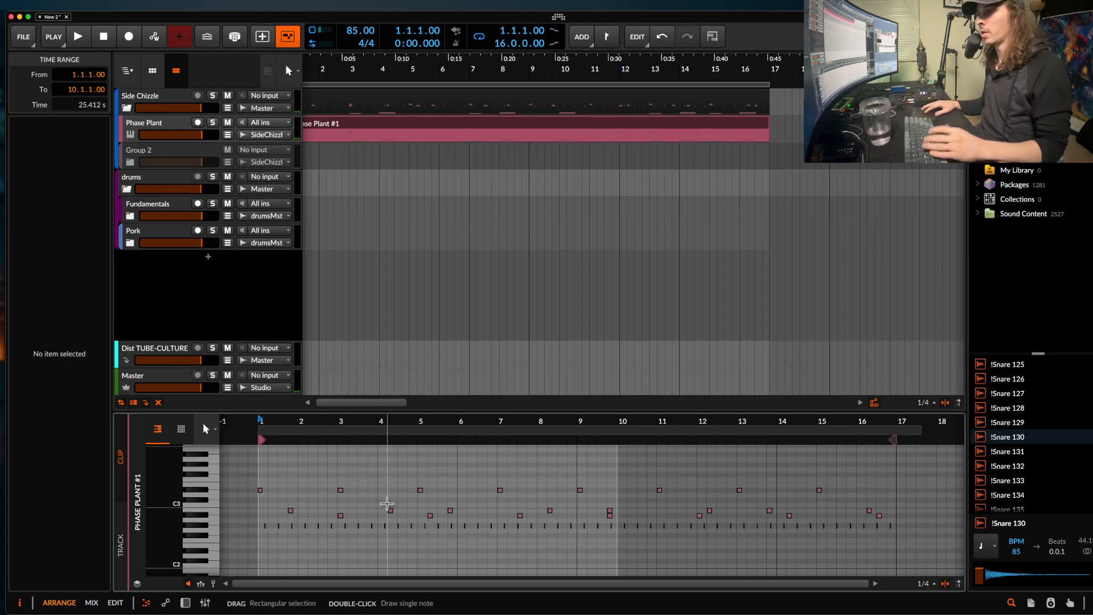
{"action": "scroll", "coordinate": [388, 504], "scroll_direction": "up", "scroll_amount": 2}
{"action": "scroll", "coordinate": [387, 504], "scroll_direction": "down", "scroll_amount": 4}
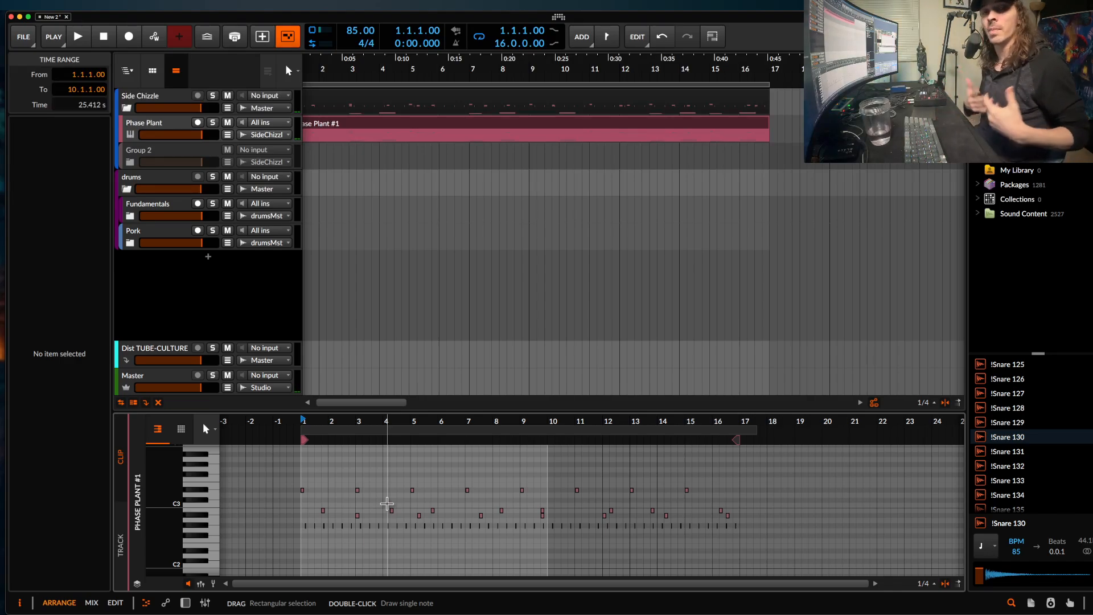
{"action": "scroll", "coordinate": [351, 502], "scroll_direction": "up", "scroll_amount": 3}
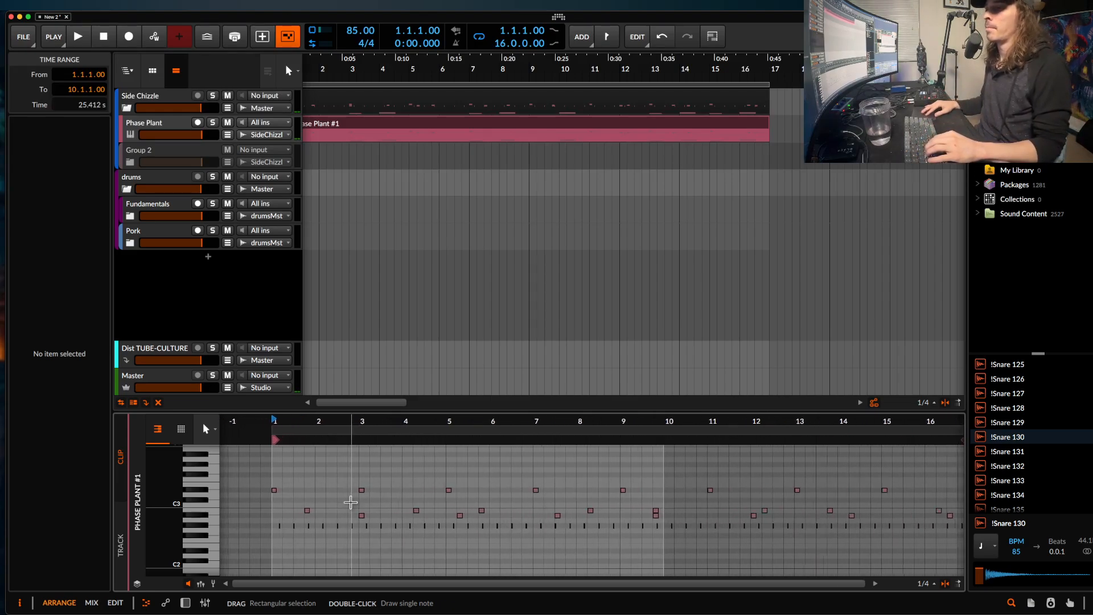
{"action": "scroll", "coordinate": [351, 502], "scroll_direction": "up", "scroll_amount": 2}
{"action": "scroll", "coordinate": [351, 502], "scroll_direction": "down", "scroll_amount": 3}
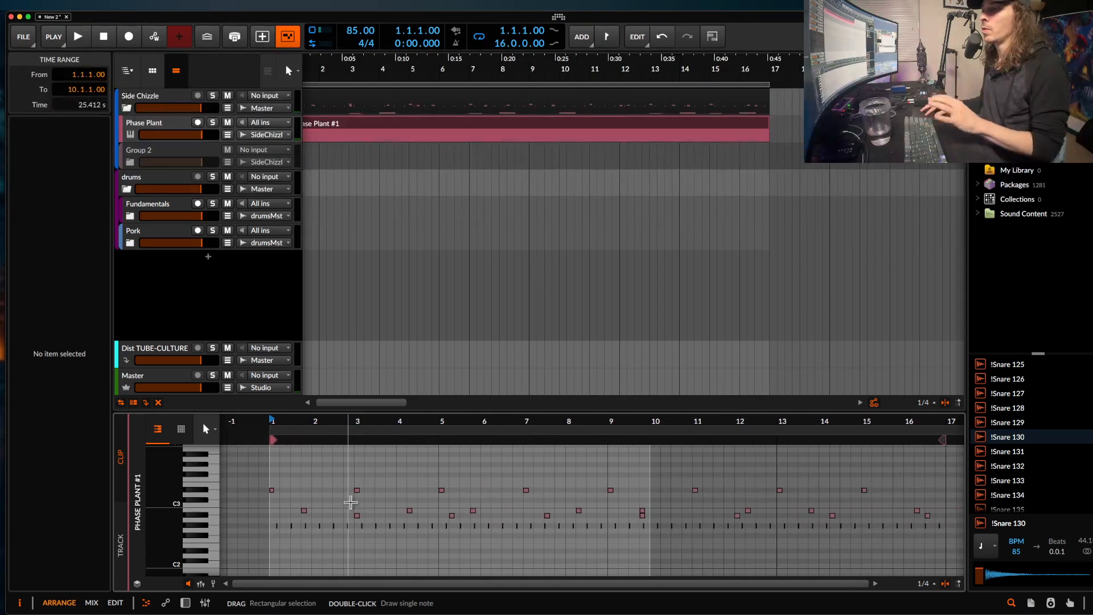
{"action": "scroll", "coordinate": [351, 502], "scroll_direction": "down", "scroll_amount": 3}
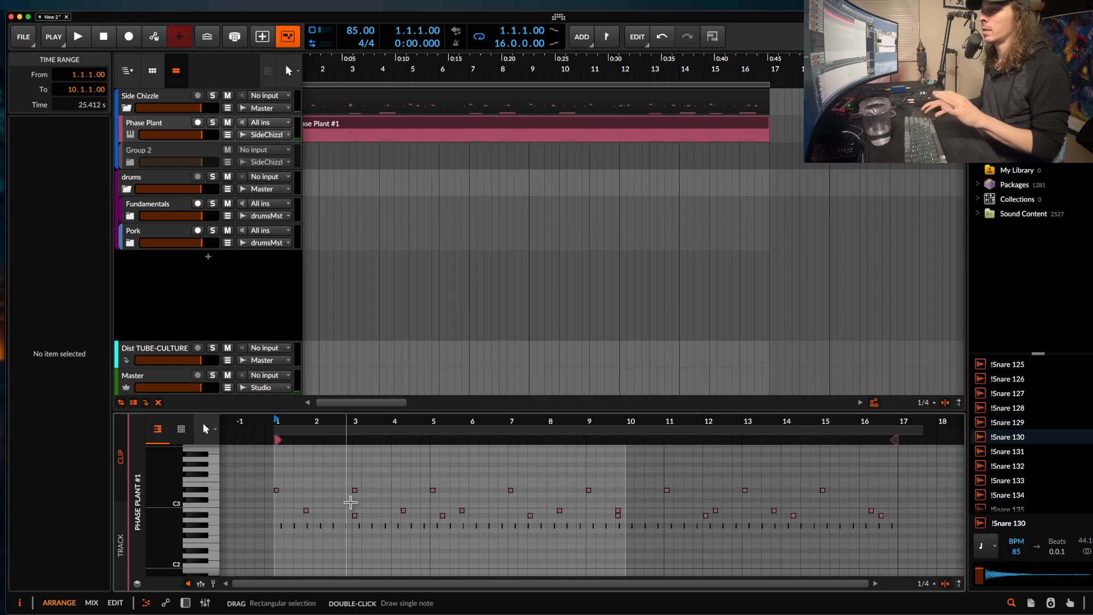
Audition D#3 and the neighbouring keys above C3 in the note editor.
{"action": "left_click", "coordinate": [203, 492]}
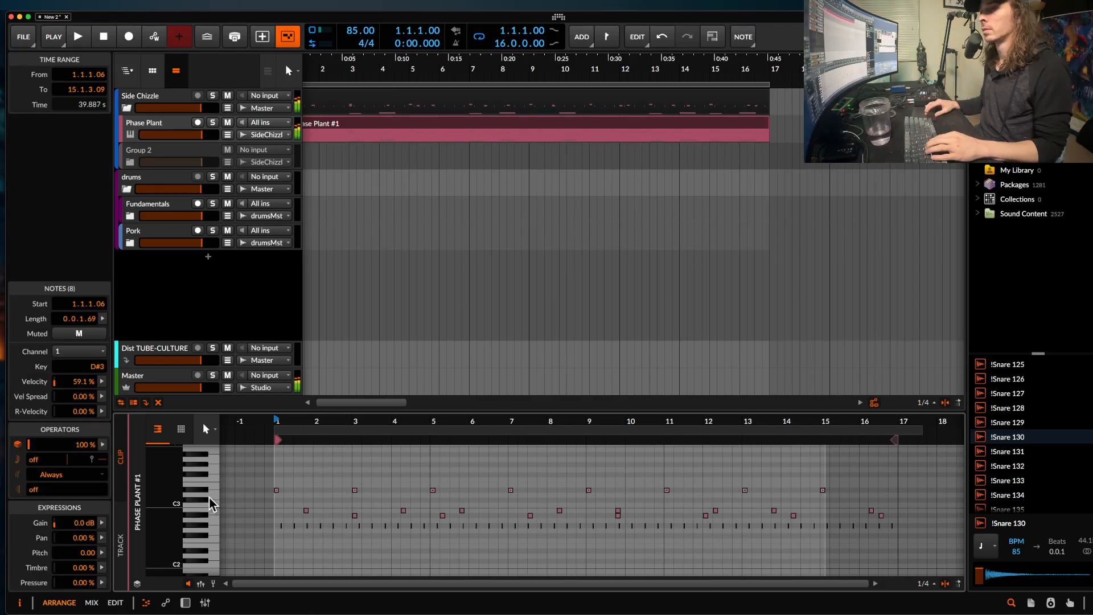
{"action": "left_click", "coordinate": [211, 498]}
{"action": "left_click", "coordinate": [202, 490]}
{"action": "left_click", "coordinate": [202, 500]}
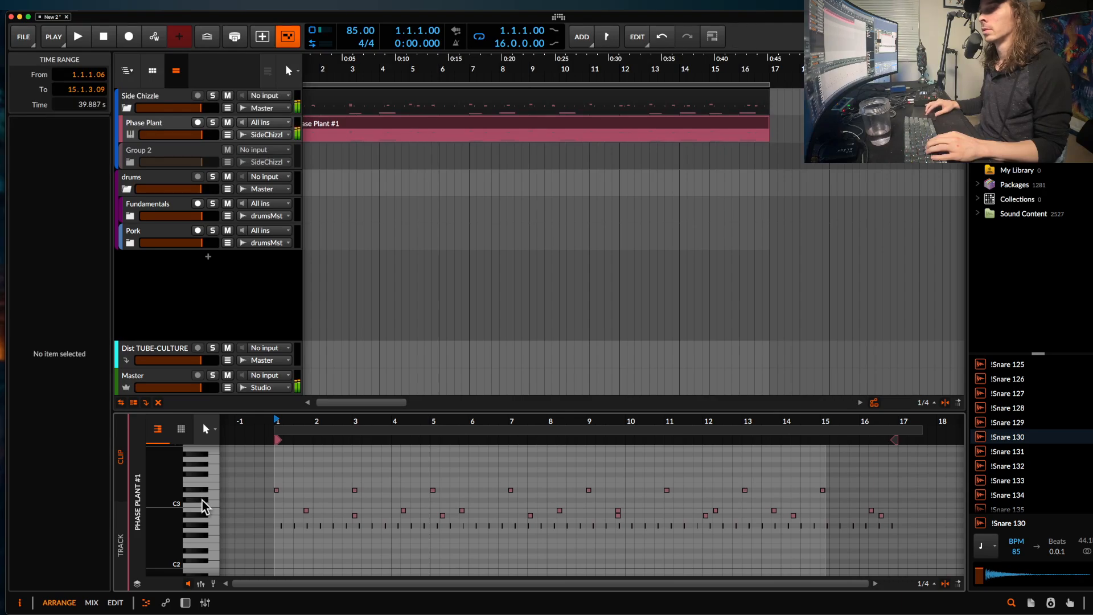
Audition the B2 and A#2 keys and the neighbouring lower keys in the note editor.
{"action": "left_click", "coordinate": [202, 491]}
{"action": "left_click", "coordinate": [211, 515]}
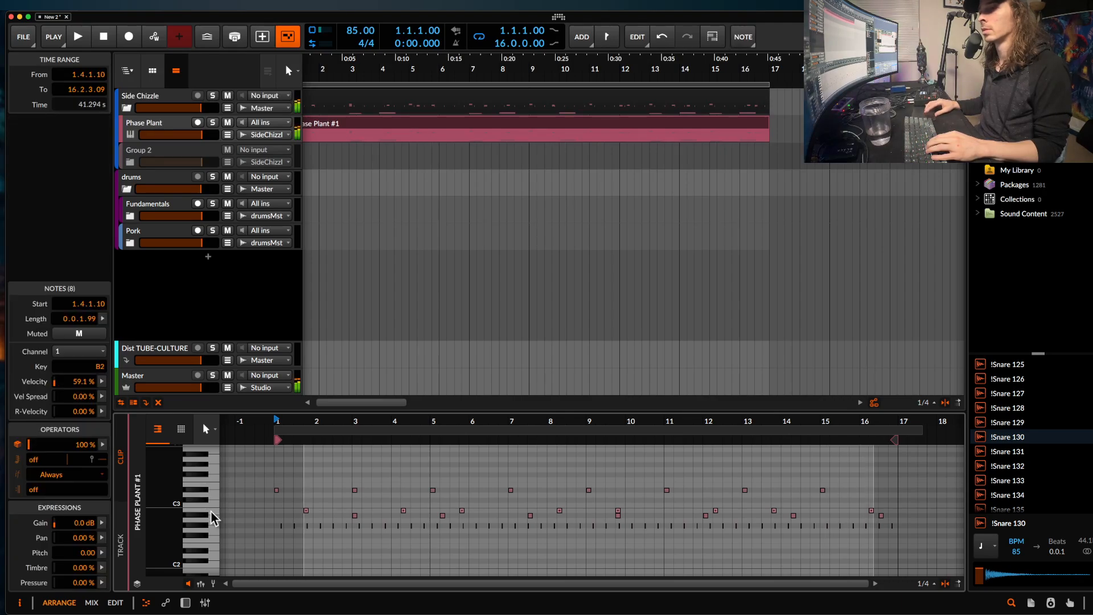
{"action": "left_click", "coordinate": [202, 515]}
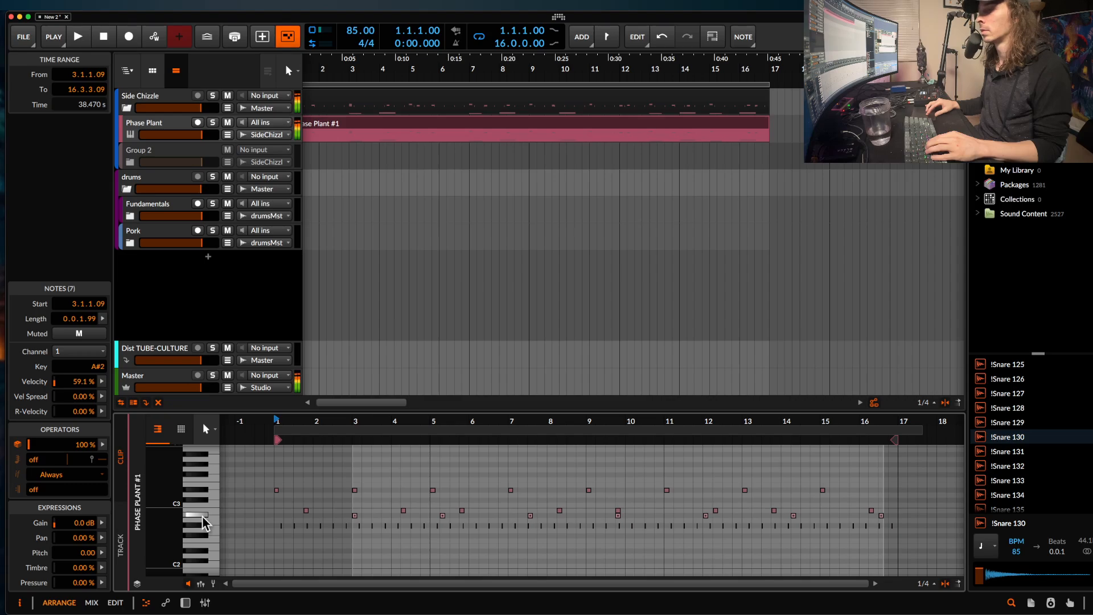
{"action": "left_click", "coordinate": [202, 540]}
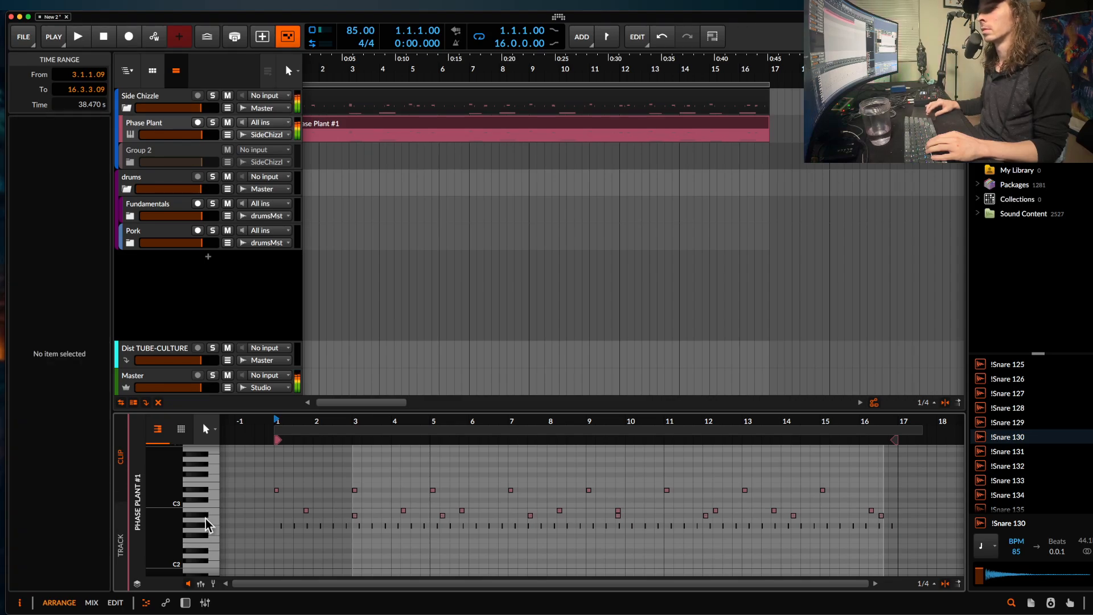
{"action": "left_click", "coordinate": [204, 523]}
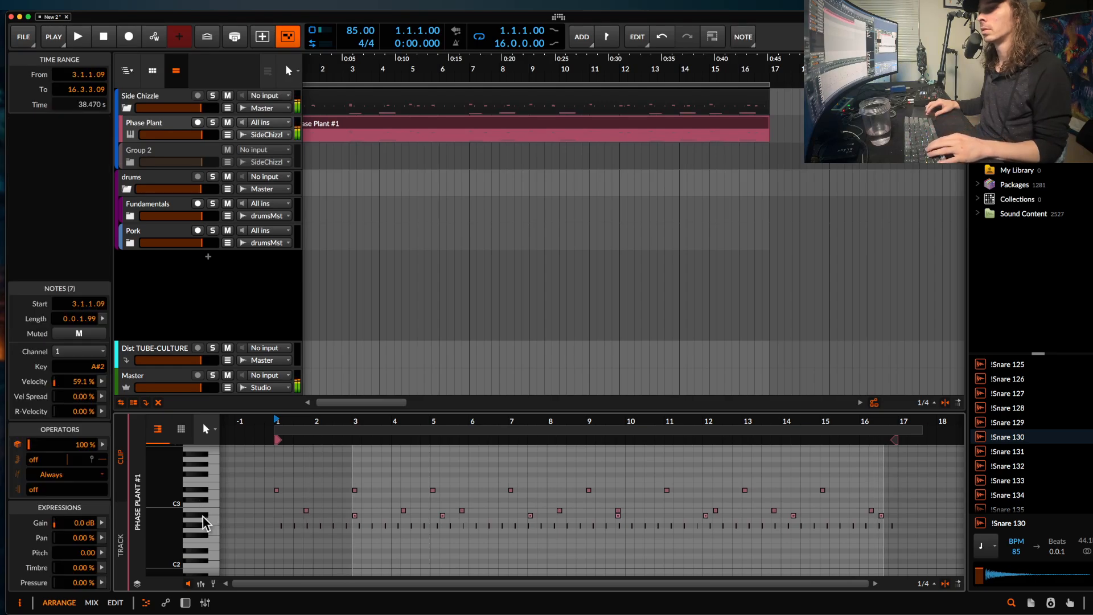
{"action": "left_click", "coordinate": [211, 542]}
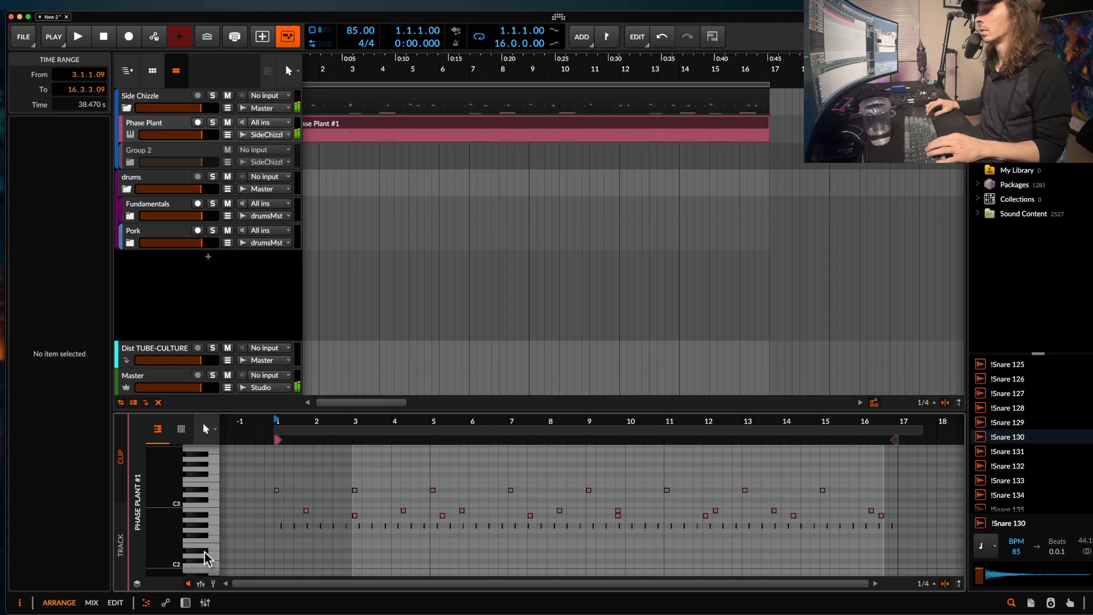
Play the Phase Plant #1 clip and draw a one-beat D#2 note at 4.4.1 in the note editor.
{"action": "left_click", "coordinate": [402, 136]}
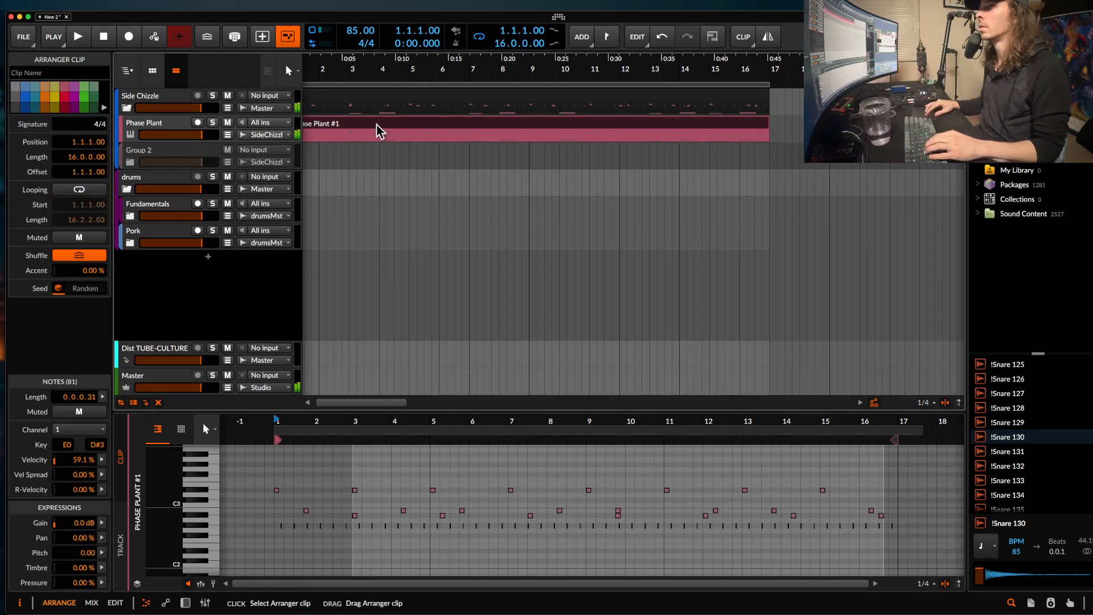
{"action": "key", "text": "space"}
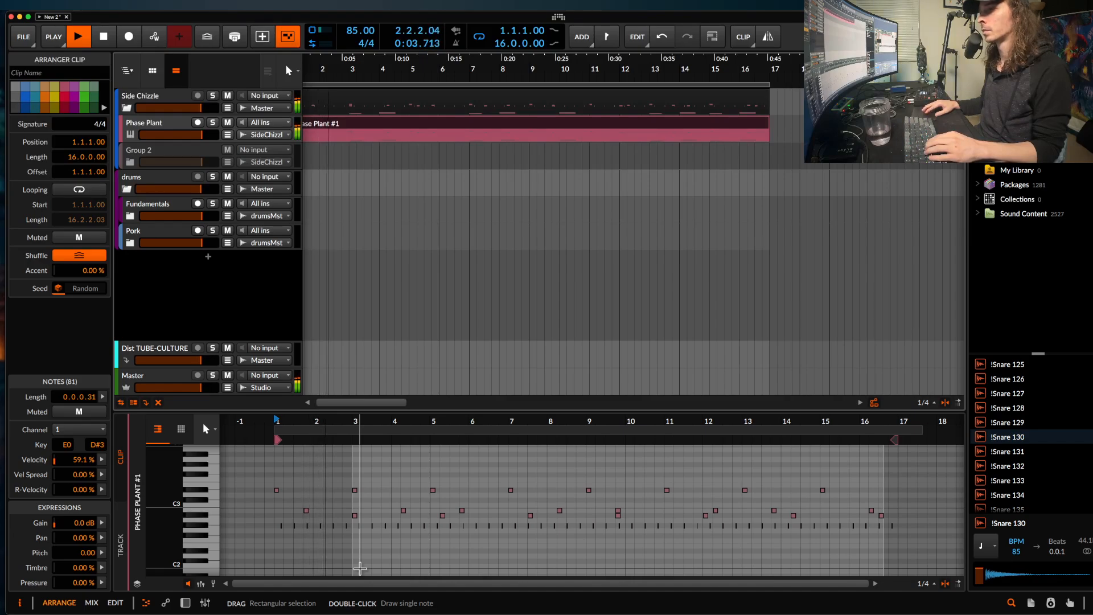
{"action": "scroll", "coordinate": [360, 568], "scroll_direction": "up", "scroll_amount": 1}
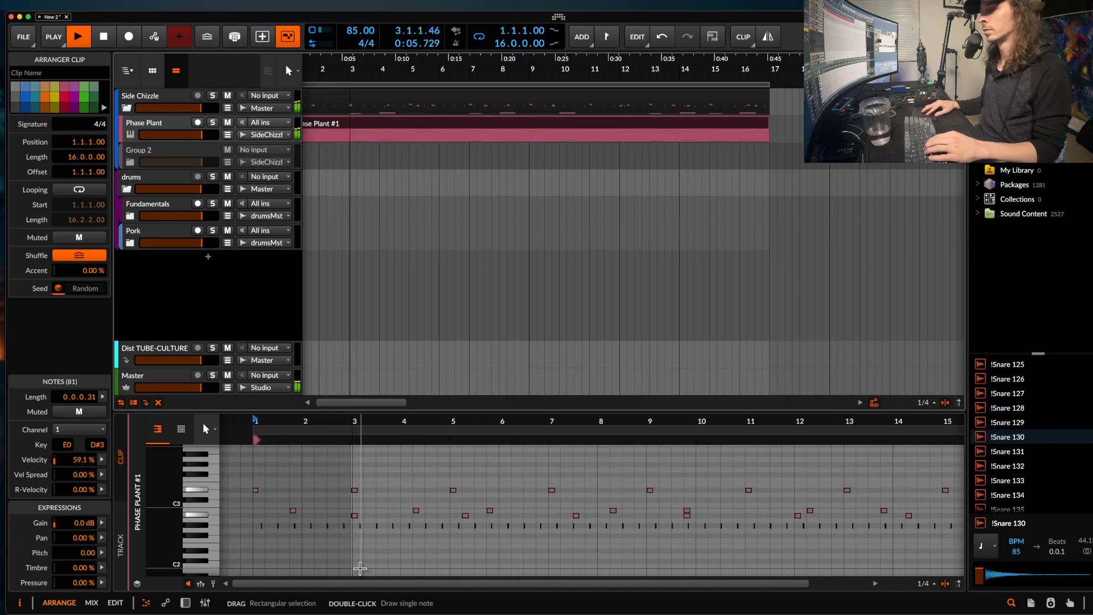
{"action": "scroll", "coordinate": [404, 560], "scroll_direction": "up", "scroll_amount": 1}
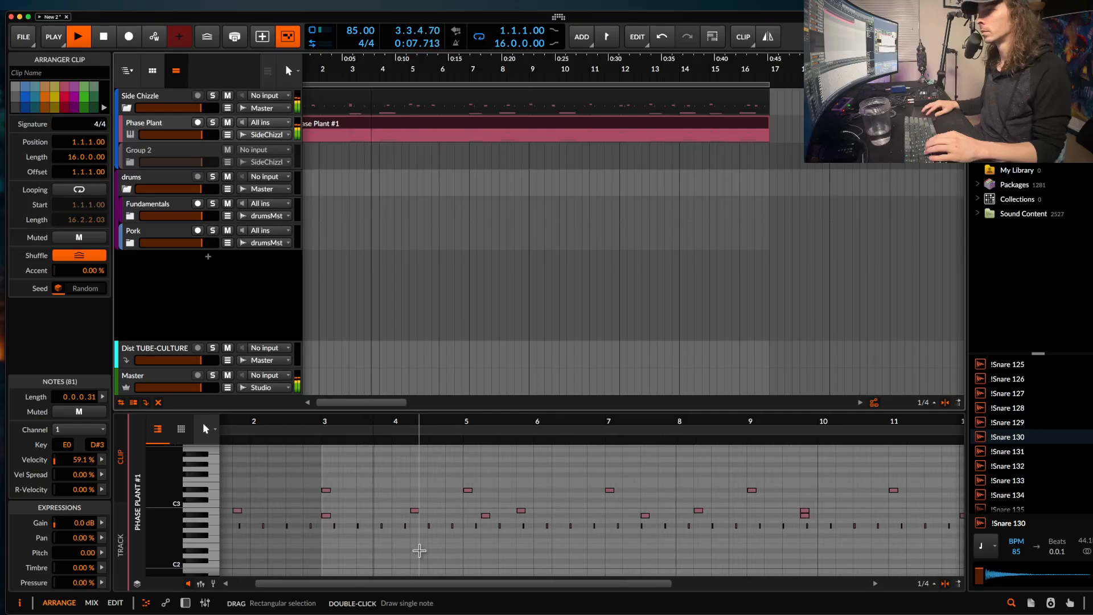
{"action": "double_click", "coordinate": [449, 551]}
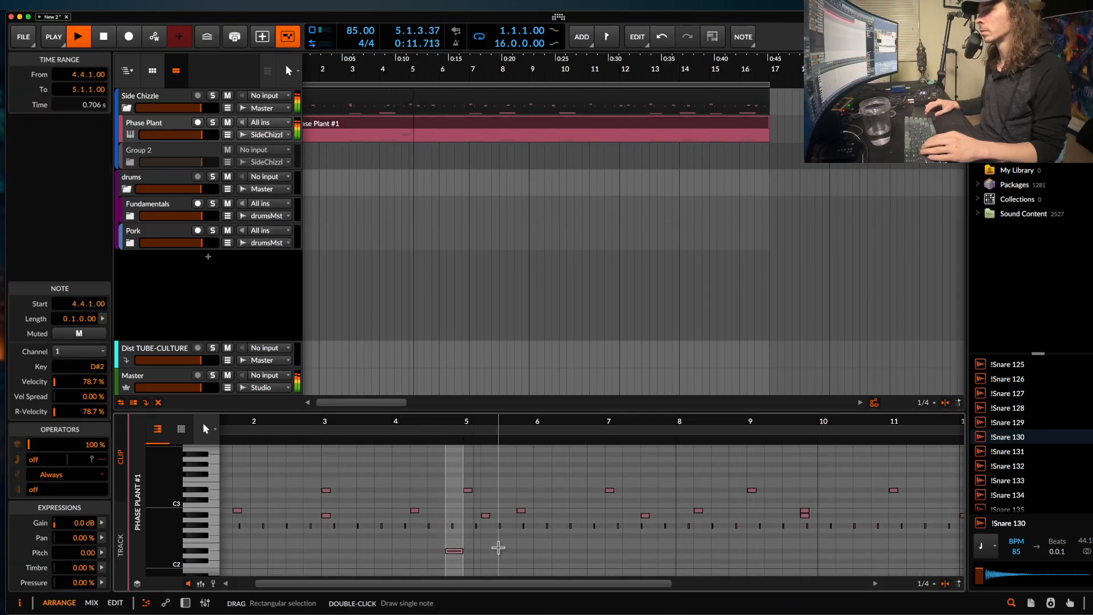
Duplicate the D#2 bass note eight bars on by copying the time range of bars 1 to 8 at its pitch.
{"action": "scroll", "coordinate": [439, 512], "scroll_direction": "down", "scroll_amount": 3}
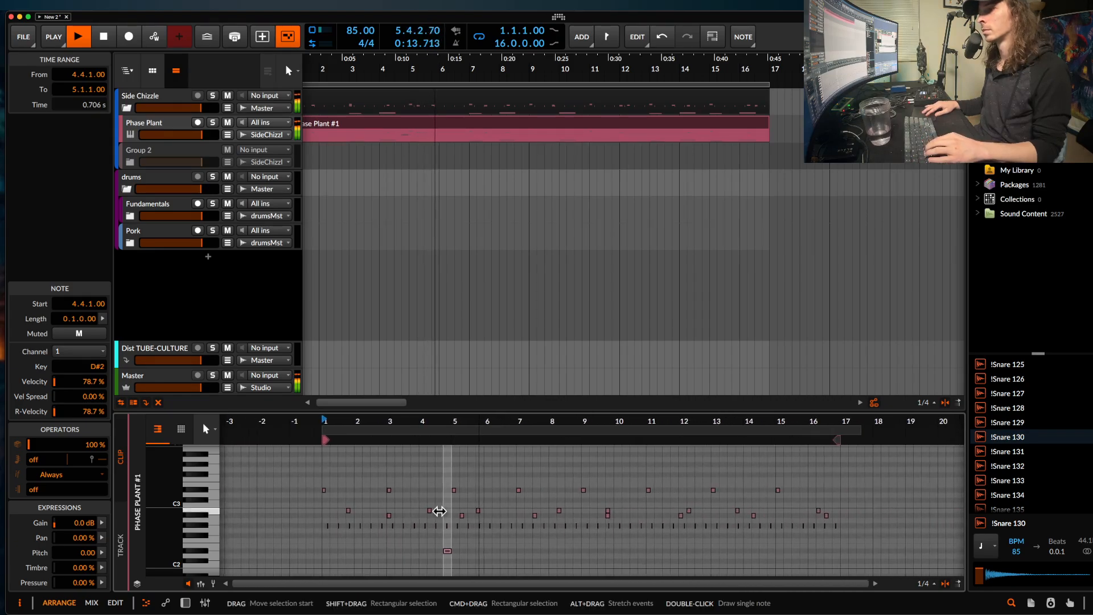
{"action": "left_click_drag", "start_coordinate": [322, 551], "coordinate": [579, 554]}
{"action": "key", "text": "super+d"}
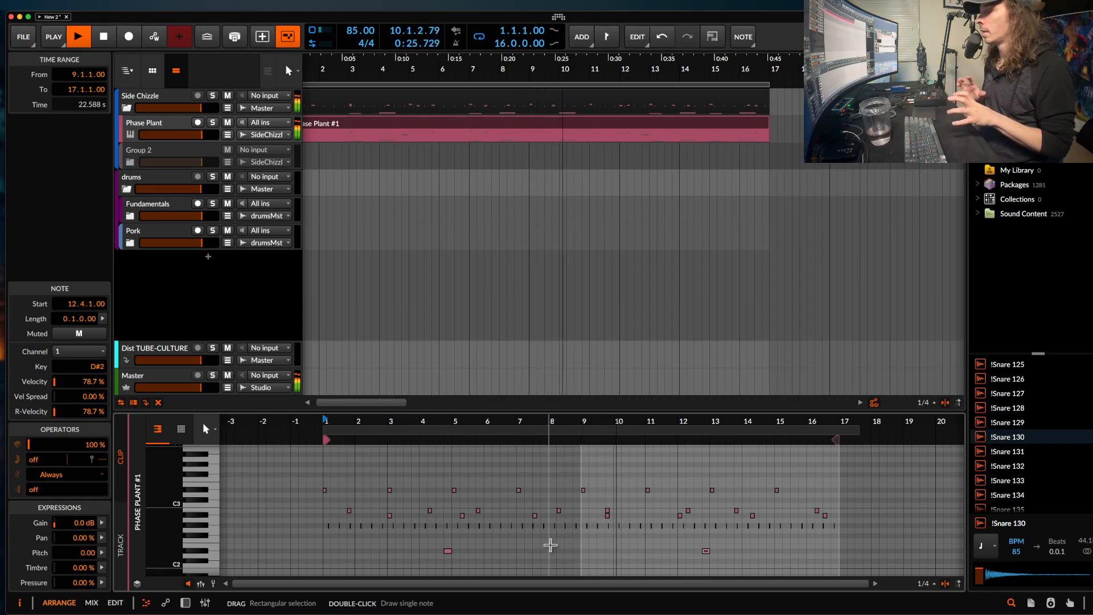
Delete the A#2 note that sounds together with the B2 note at 9.4.
{"action": "scroll", "coordinate": [612, 521], "scroll_direction": "up", "scroll_amount": 10}
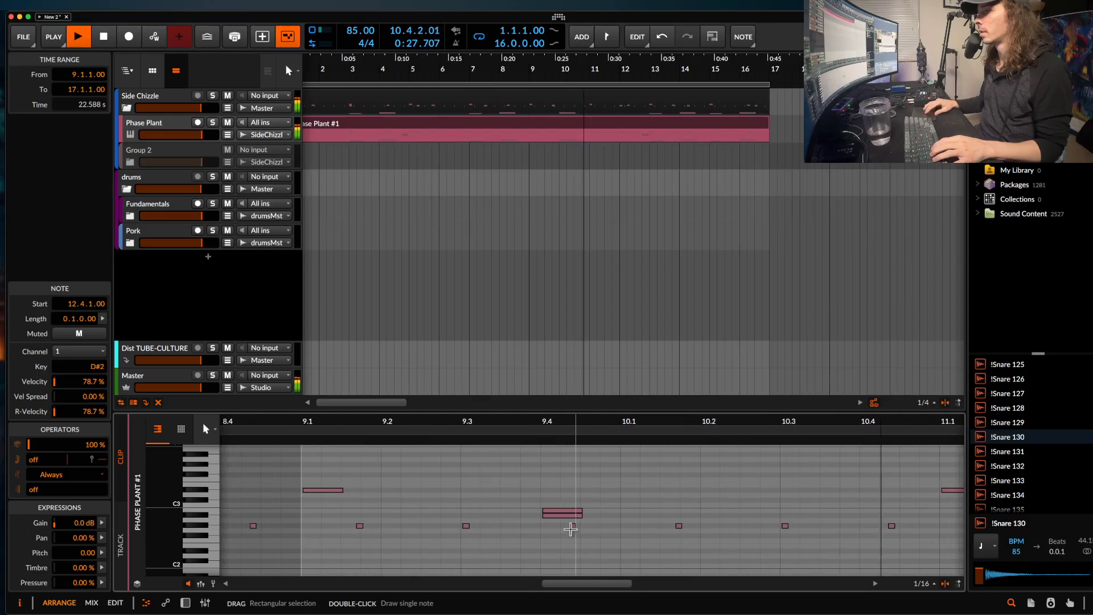
{"action": "left_click", "coordinate": [560, 516]}
{"action": "scroll", "coordinate": [559, 516], "scroll_direction": "down", "scroll_amount": 5}
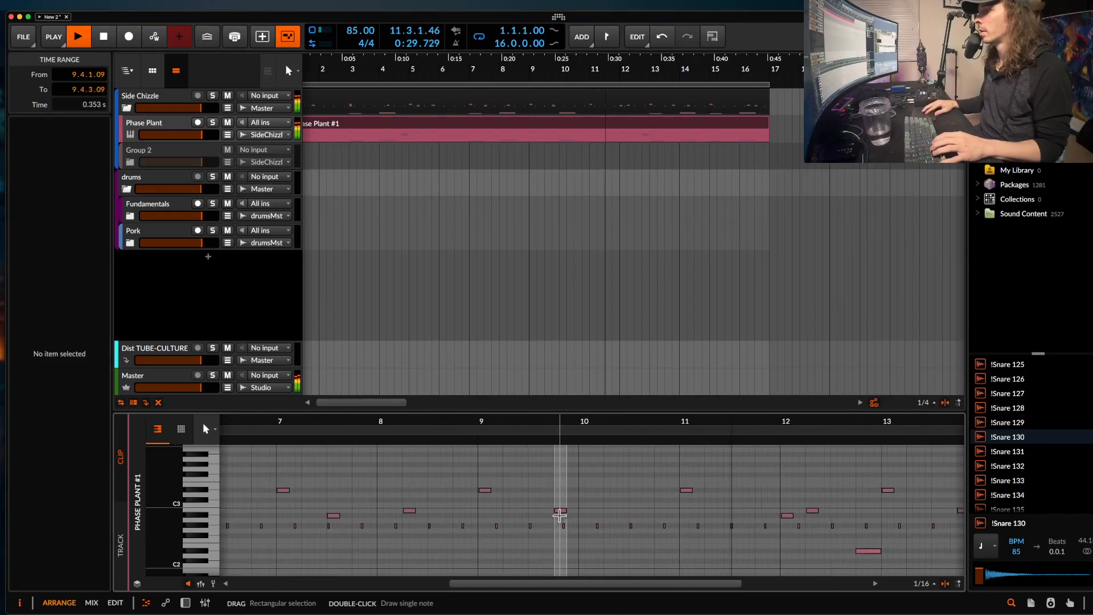
{"action": "scroll", "coordinate": [560, 515], "scroll_direction": "down", "scroll_amount": 3}
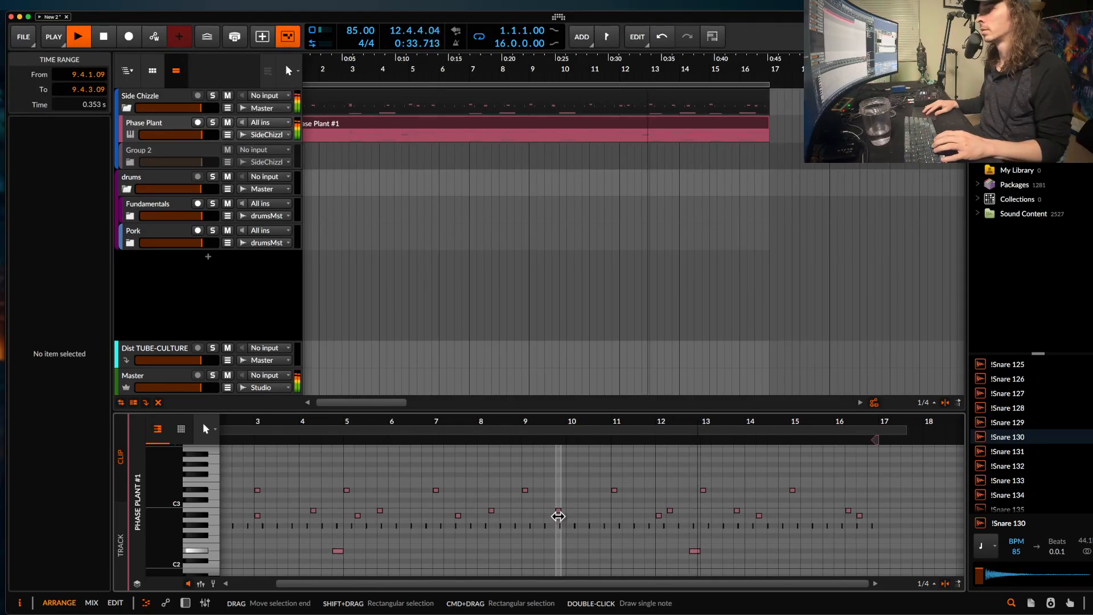
Review the clip's full note pattern during playback up to bar 16, and stop playback.
{"action": "scroll", "coordinate": [558, 515], "scroll_direction": "down", "scroll_amount": 1}
{"action": "scroll", "coordinate": [558, 515], "scroll_direction": "down", "scroll_amount": 4}
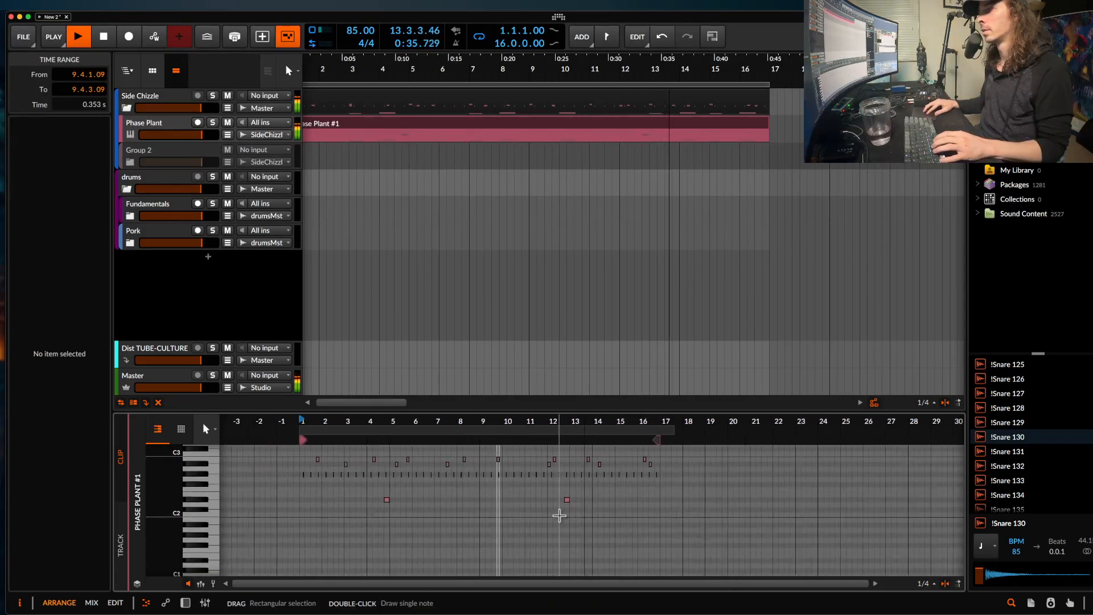
{"action": "scroll", "coordinate": [559, 516], "scroll_direction": "up", "scroll_amount": 2}
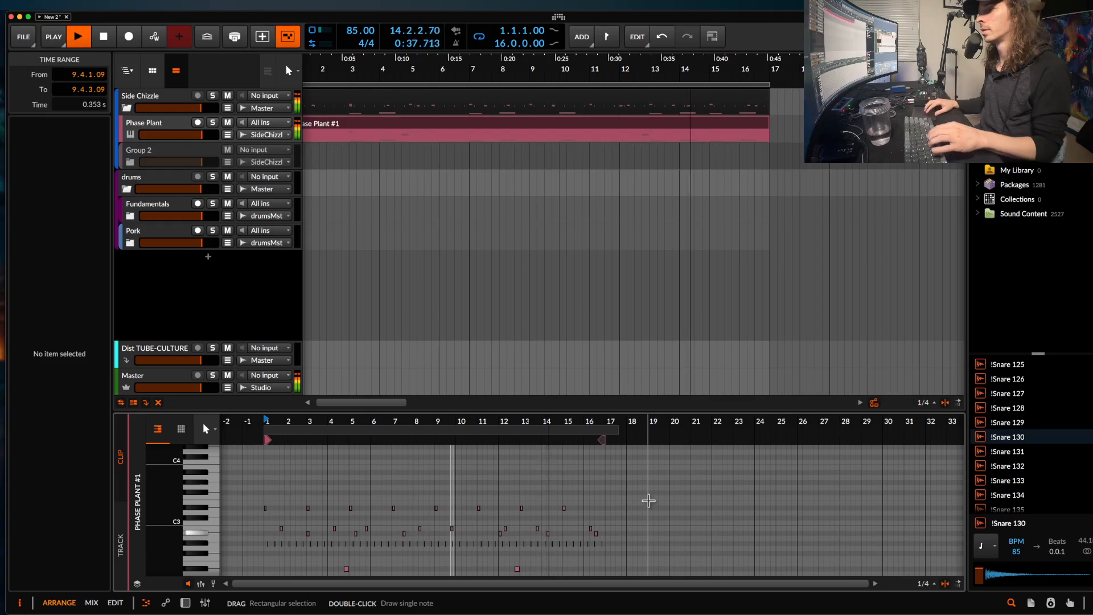
{"action": "scroll", "coordinate": [498, 492], "scroll_direction": "down", "scroll_amount": 1}
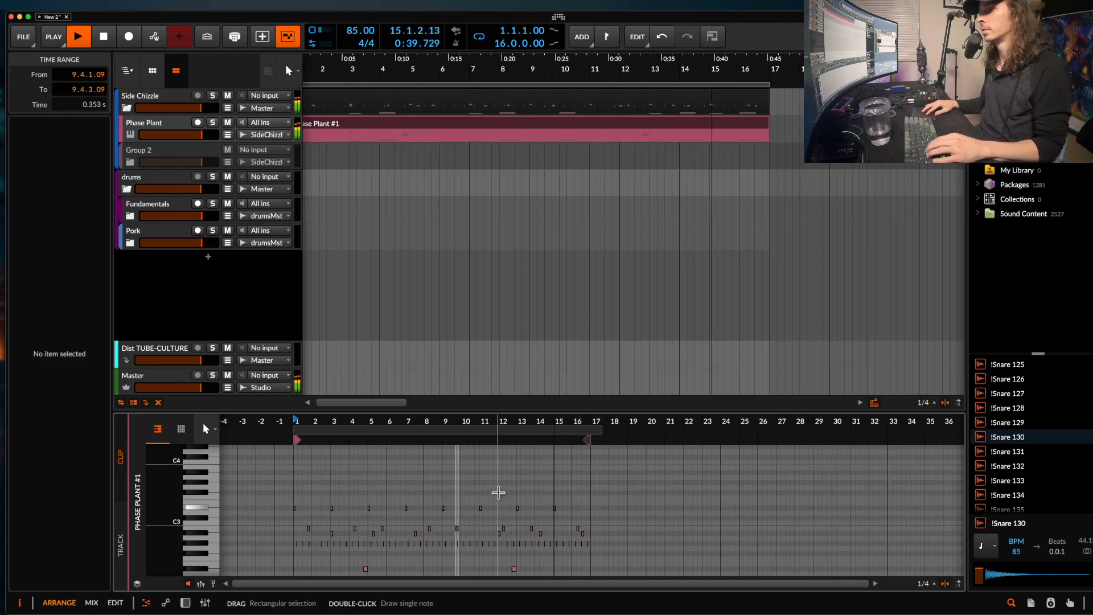
{"action": "scroll", "coordinate": [498, 492], "scroll_direction": "down", "scroll_amount": 2}
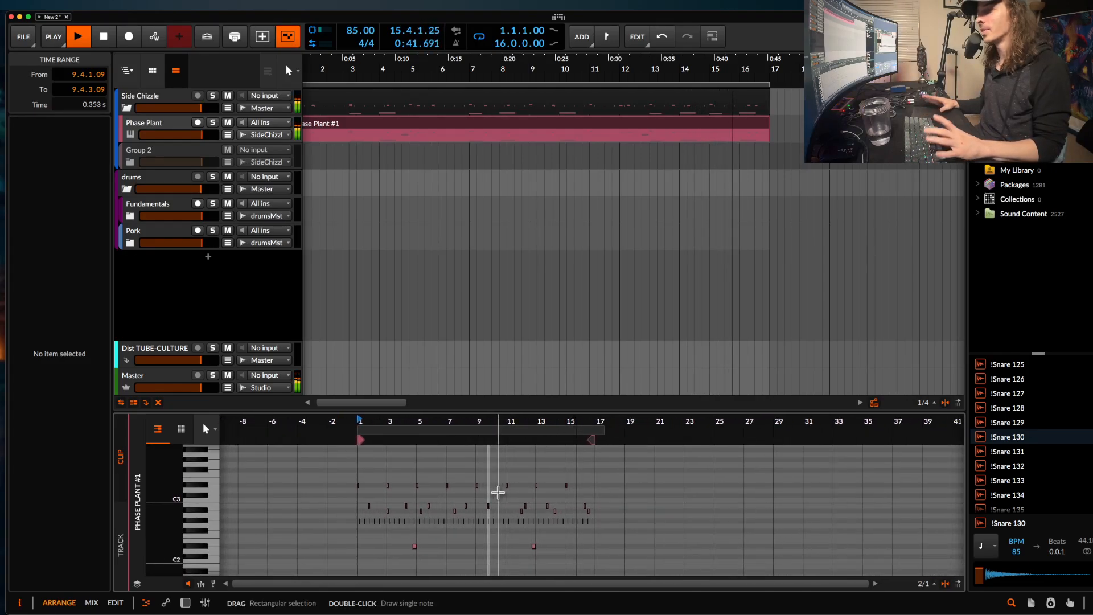
{"action": "scroll", "coordinate": [498, 493], "scroll_direction": "up", "scroll_amount": 2}
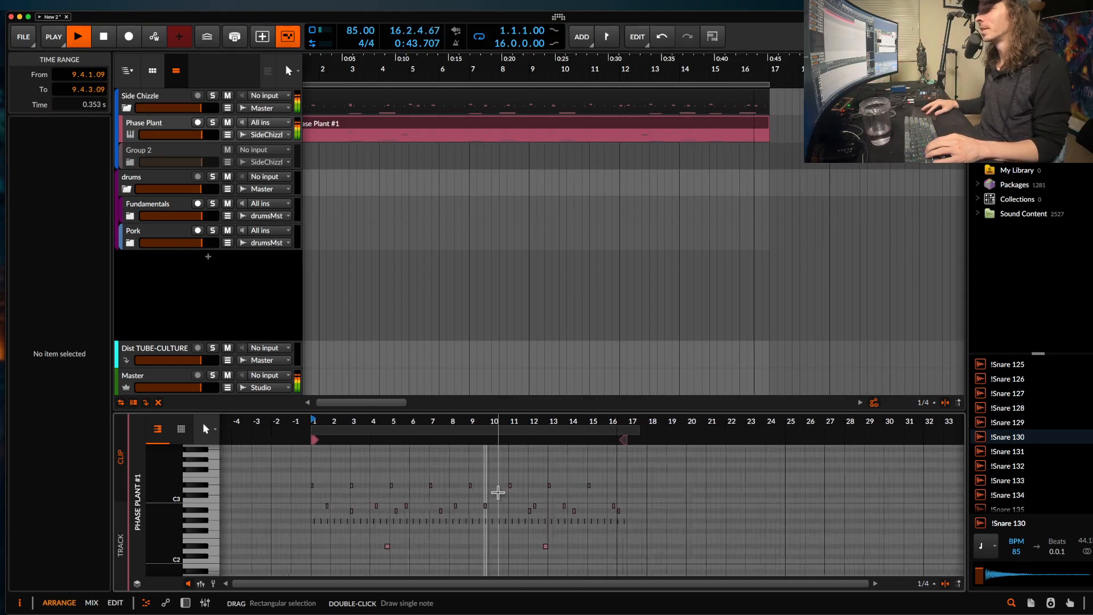
{"action": "key", "text": "space"}
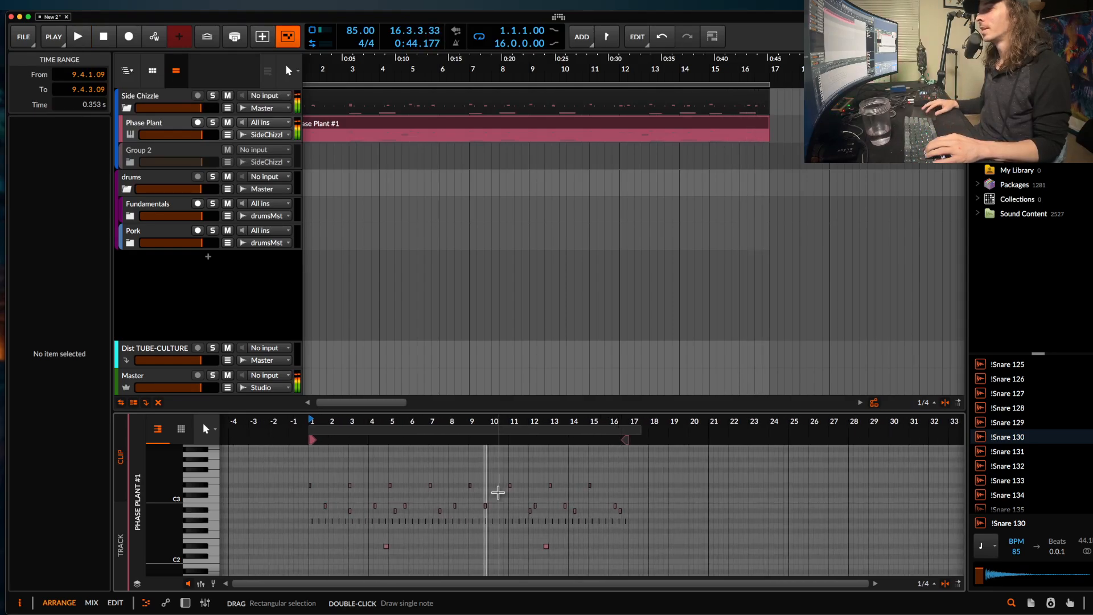
Select the D#2 note at 4.4.1 in the note editor.
{"action": "left_click", "coordinate": [386, 547]}
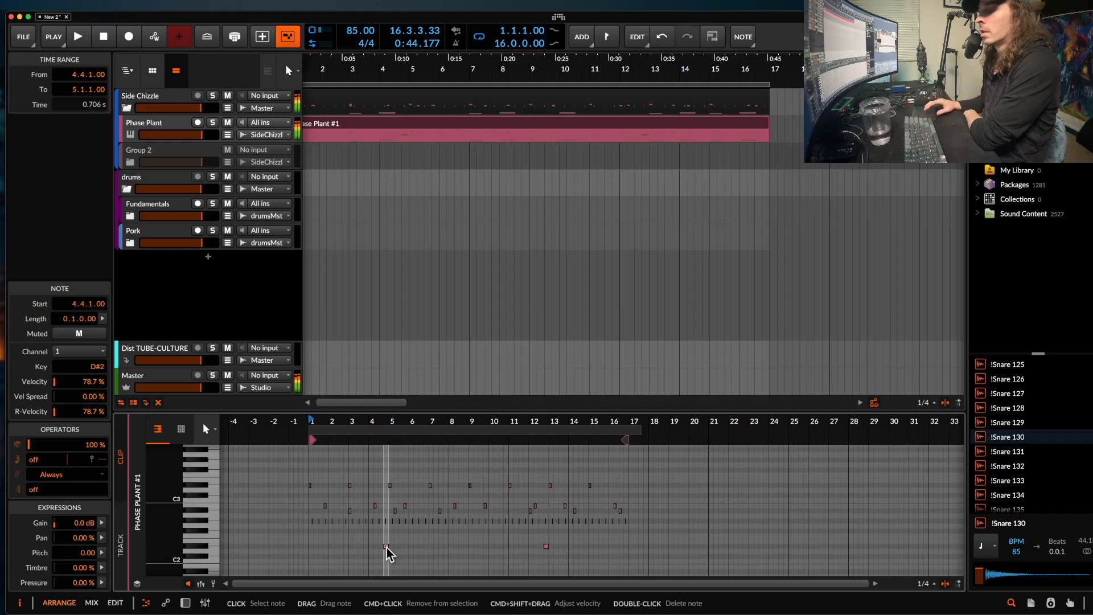